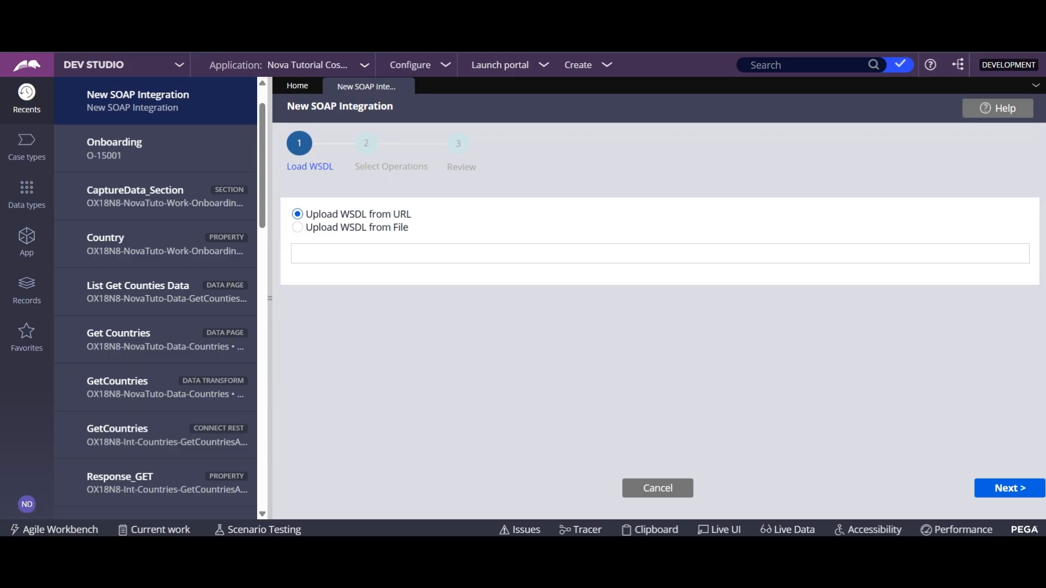
{"action": "left_click", "coordinate": [500, 253]}
{"action": "type", "text": "http://www.dneonline.com/calculator.asmx?WSDL"}
{"action": "left_click", "coordinate": [1010, 489]}
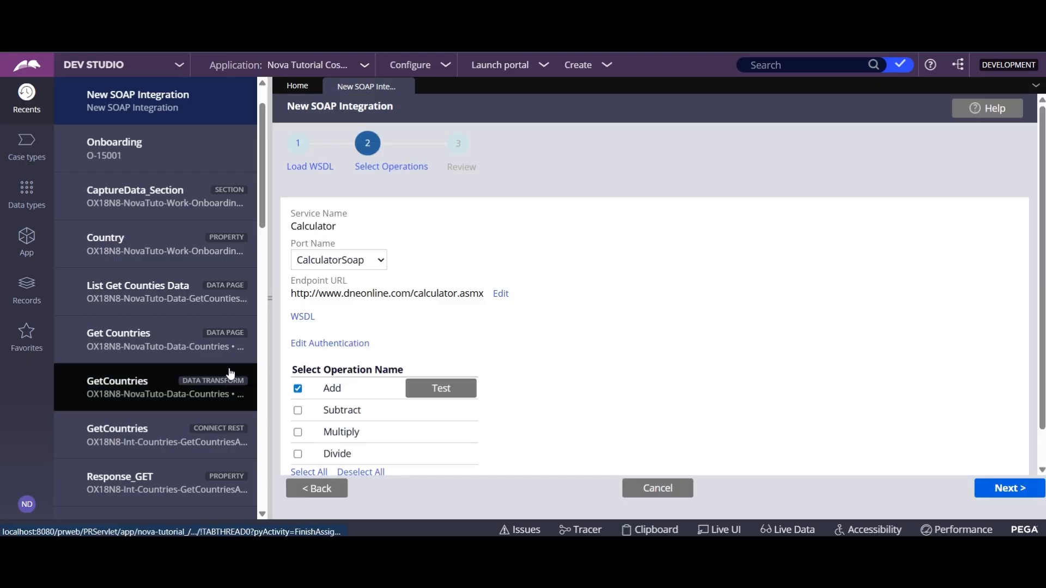
Include the Subtract, Multiply and Divide operations of the Calculator service in the integration.
{"action": "left_click", "coordinate": [298, 410]}
{"action": "left_click", "coordinate": [297, 433]}
{"action": "left_click", "coordinate": [298, 455]}
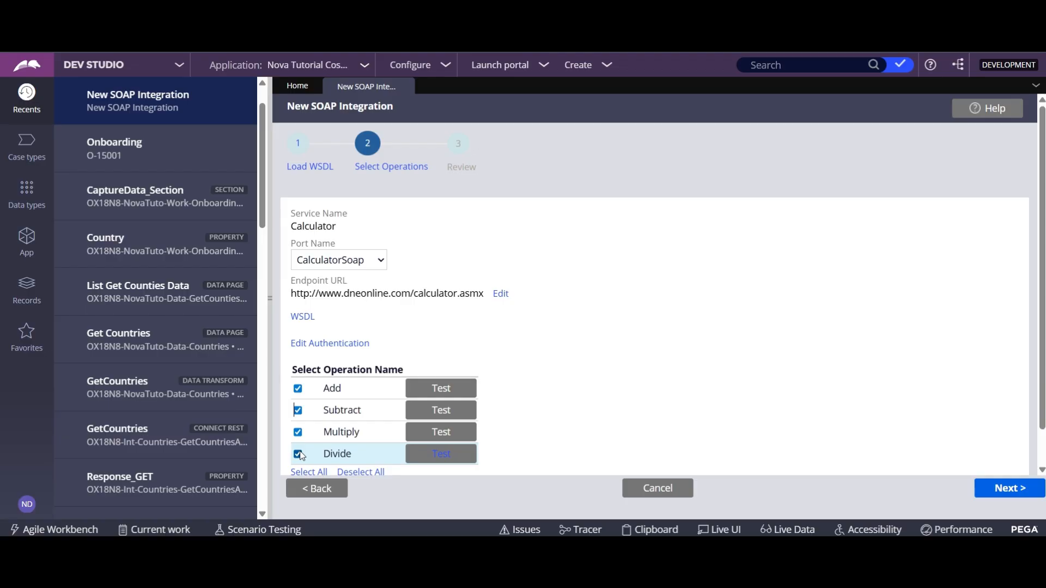
{"action": "scroll", "coordinate": [420, 463], "scroll_direction": "down", "scroll_amount": 1}
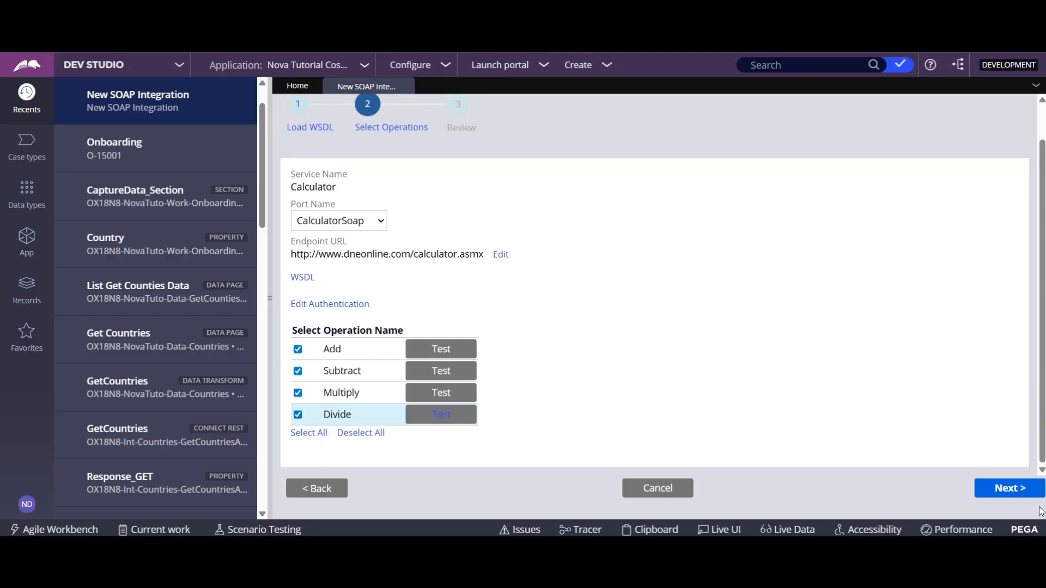
Run a test request for the Add operation, inspect its response and close the test dialog.
{"action": "left_click", "coordinate": [458, 353]}
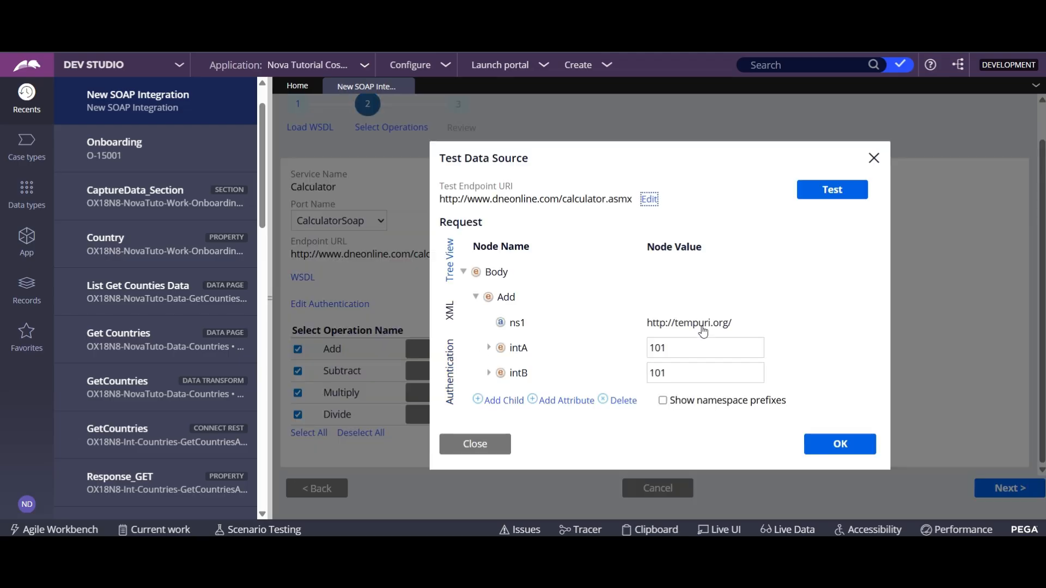
{"action": "left_click", "coordinate": [843, 200]}
{"action": "double_click", "coordinate": [820, 282]}
{"action": "left_click_drag", "start_coordinate": [472, 464], "coordinate": [334, 462]}
{"action": "left_click_drag", "start_coordinate": [427, 471], "coordinate": [268, 442]}
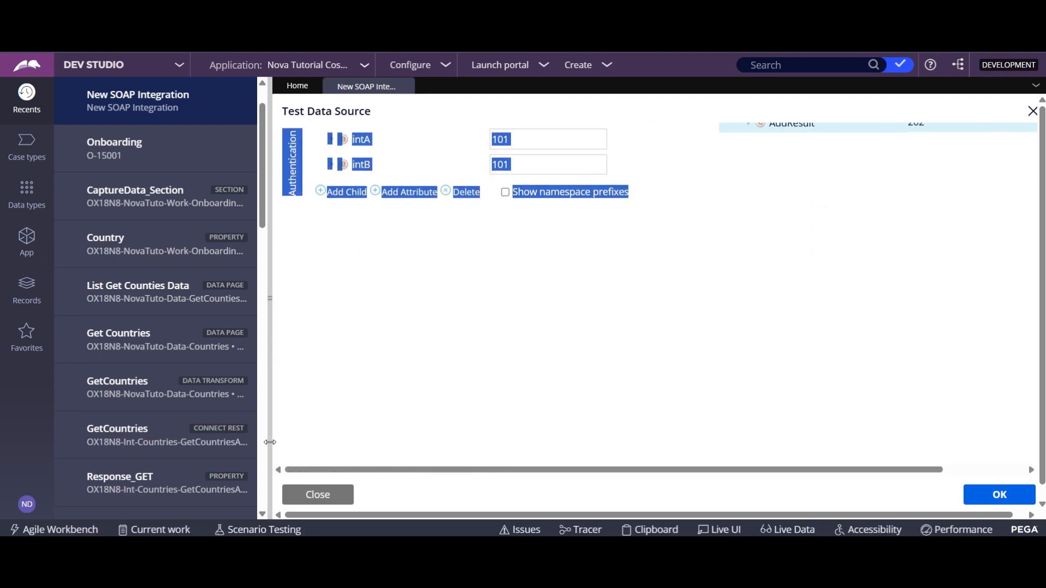
{"action": "scroll", "coordinate": [555, 380], "scroll_direction": "up", "scroll_amount": 3}
{"action": "left_click", "coordinate": [996, 497]}
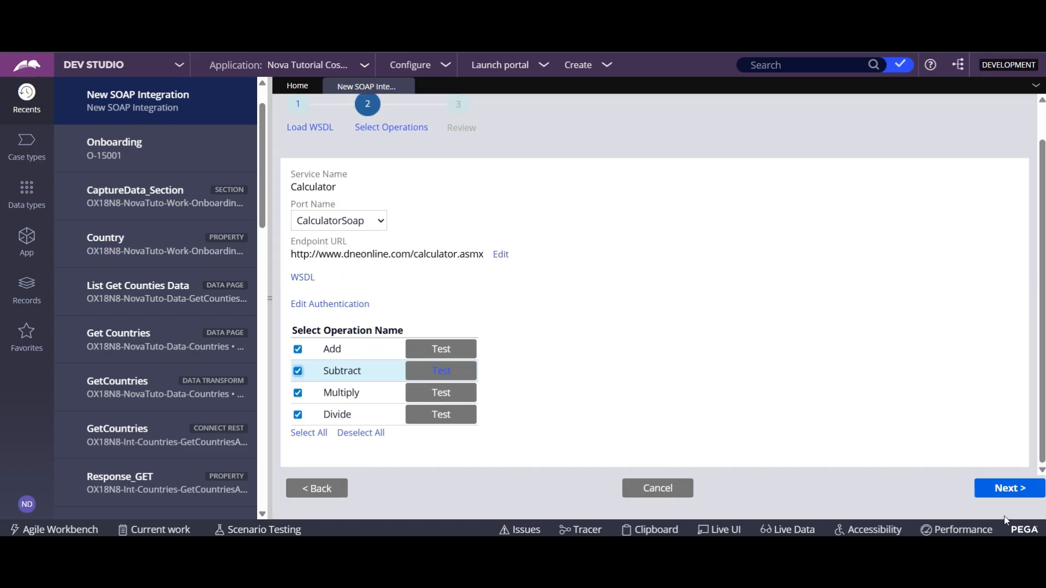
Advance to the review stage, preview the records for generation and try to create the integration.
{"action": "left_click", "coordinate": [1026, 491]}
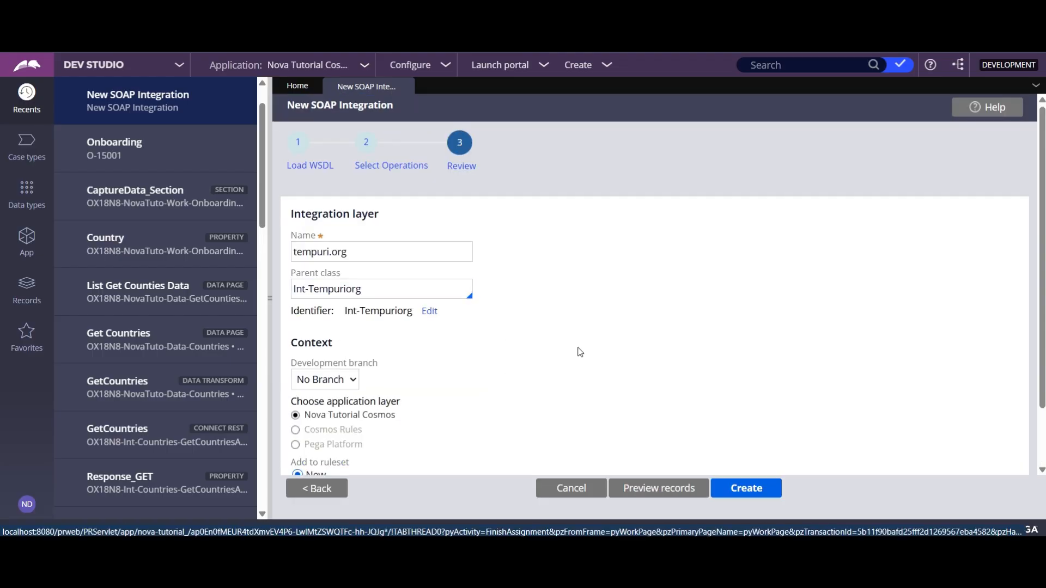
{"action": "scroll", "coordinate": [580, 353], "scroll_direction": "down", "scroll_amount": 2}
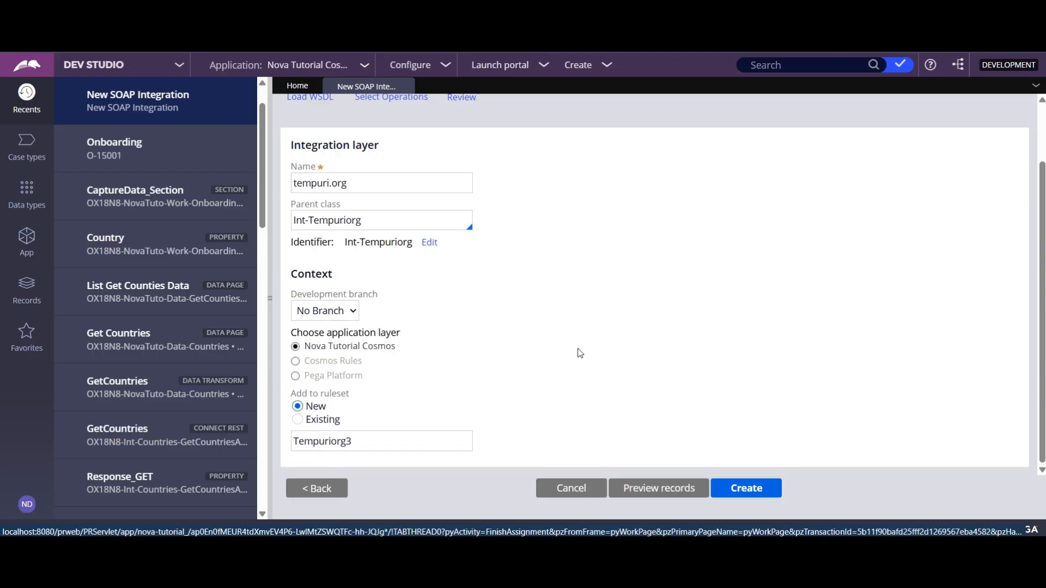
{"action": "left_click", "coordinate": [633, 489]}
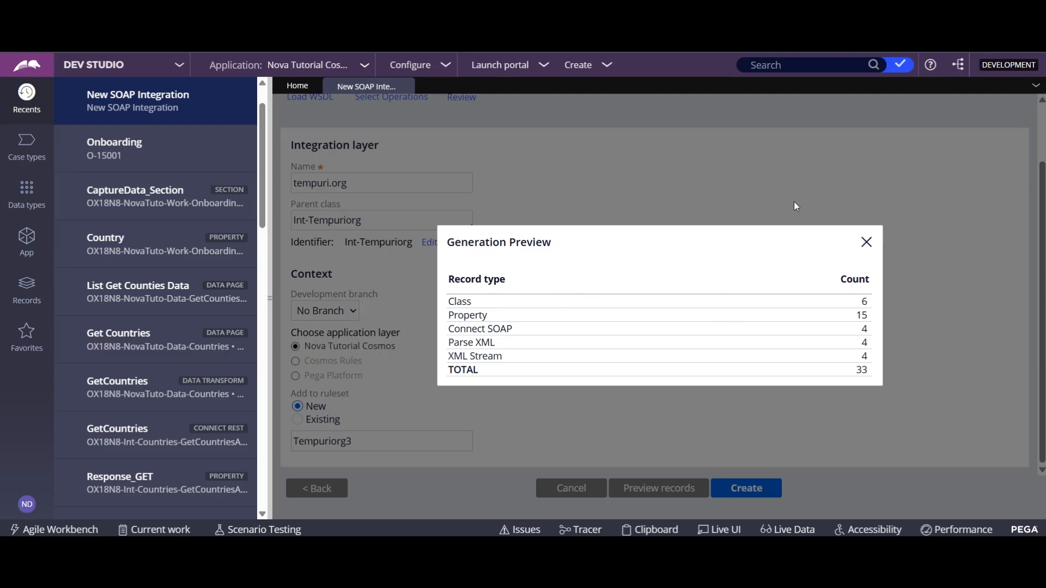
{"action": "left_click", "coordinate": [866, 242]}
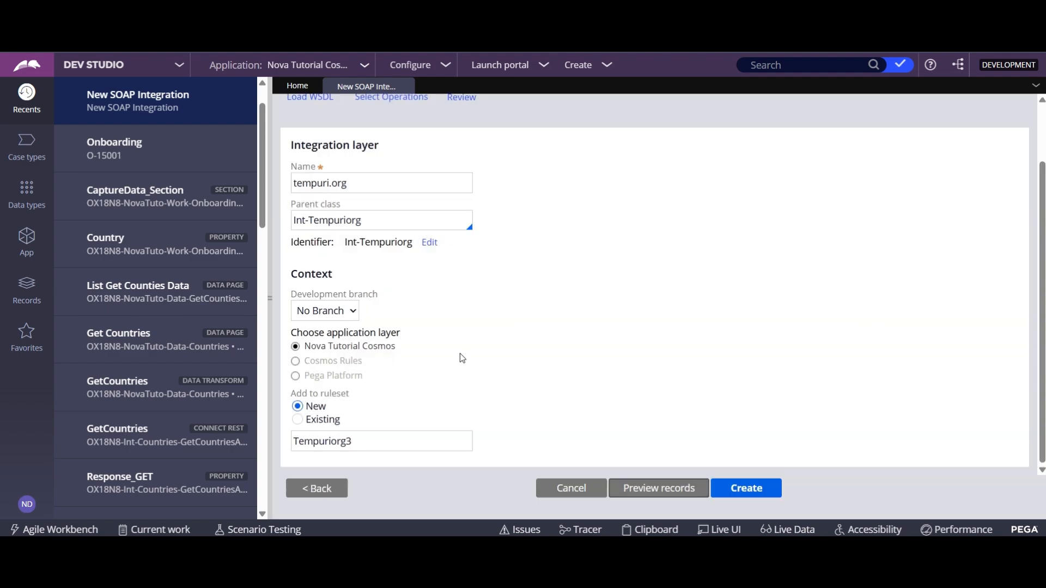
{"action": "left_click", "coordinate": [759, 492]}
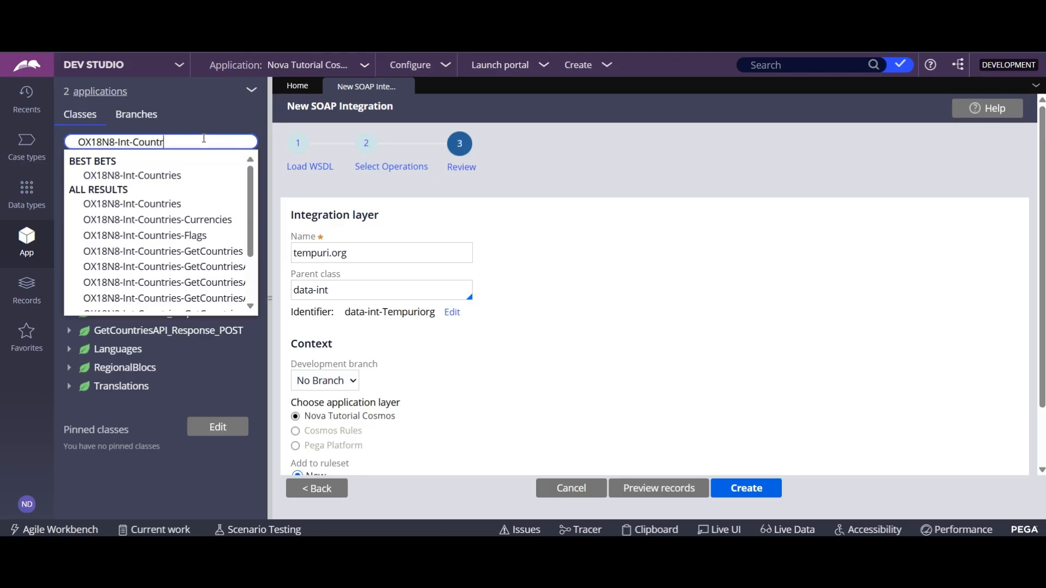
Display the OX18N8-Int class in the application's class explorer.
{"action": "key", "text": "BackSpace"}
{"action": "key", "text": "BackSpace"}
{"action": "key", "text": "BackSpace"}
{"action": "key", "text": "BackSpace"}
{"action": "key", "text": "BackSpace"}
{"action": "key", "text": "BackSpace"}
{"action": "key", "text": "BackSpace"}
{"action": "key", "text": "BackSpace"}
{"action": "key", "text": "Return"}
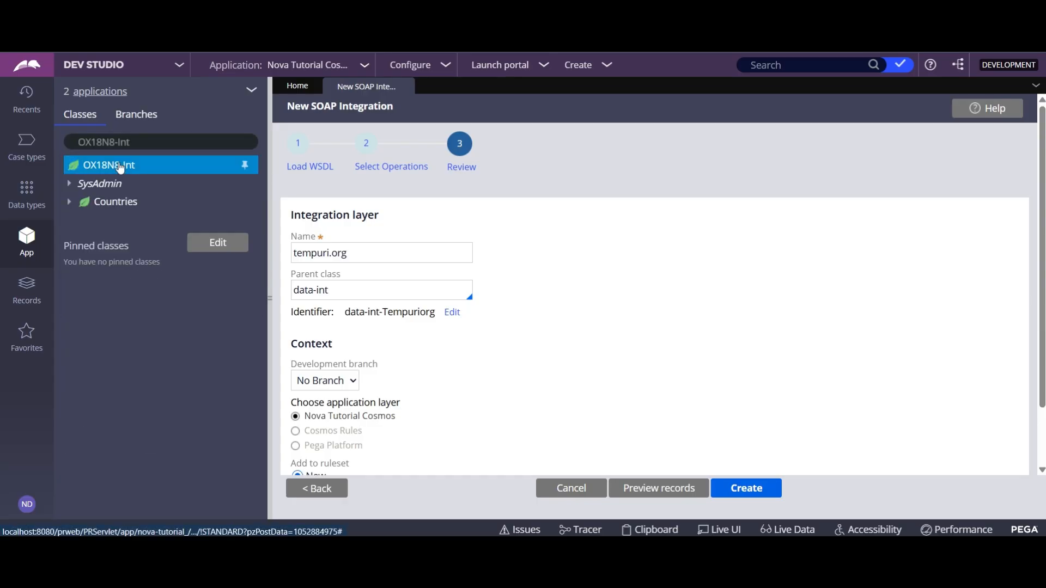
Start a new SysAdmin Class record beneath the OX18N8-Int class.
{"action": "right_click", "coordinate": [121, 165]}
{"action": "mouse_move", "coordinate": [136, 186]}
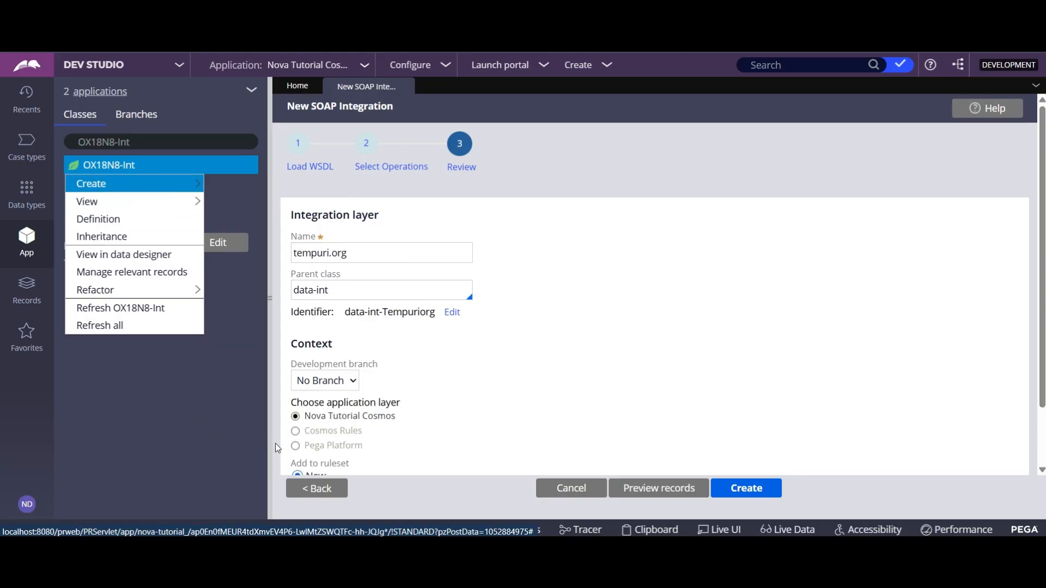
{"action": "mouse_move", "coordinate": [221, 235]}
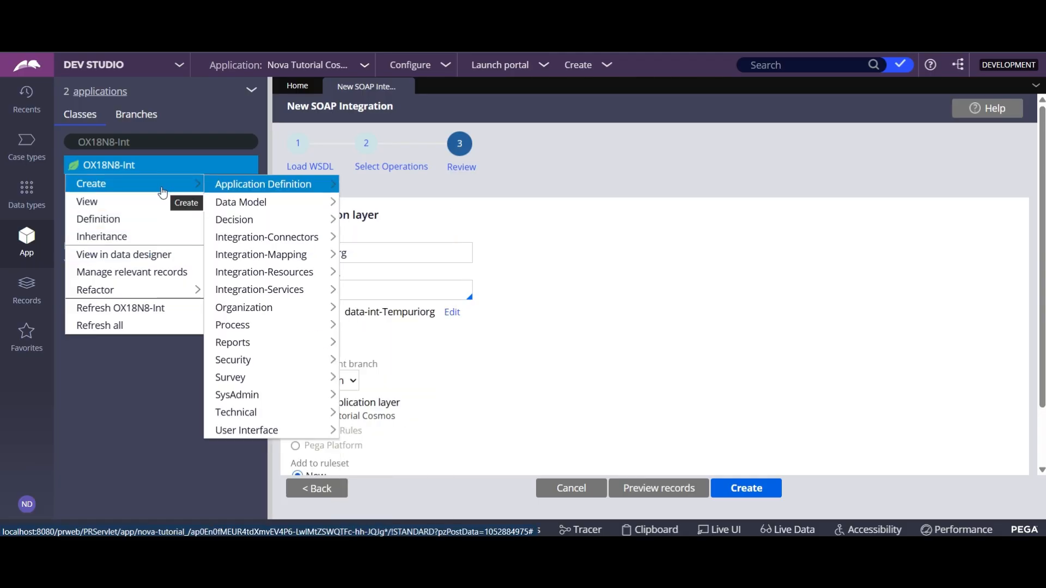
{"action": "mouse_move", "coordinate": [239, 397]}
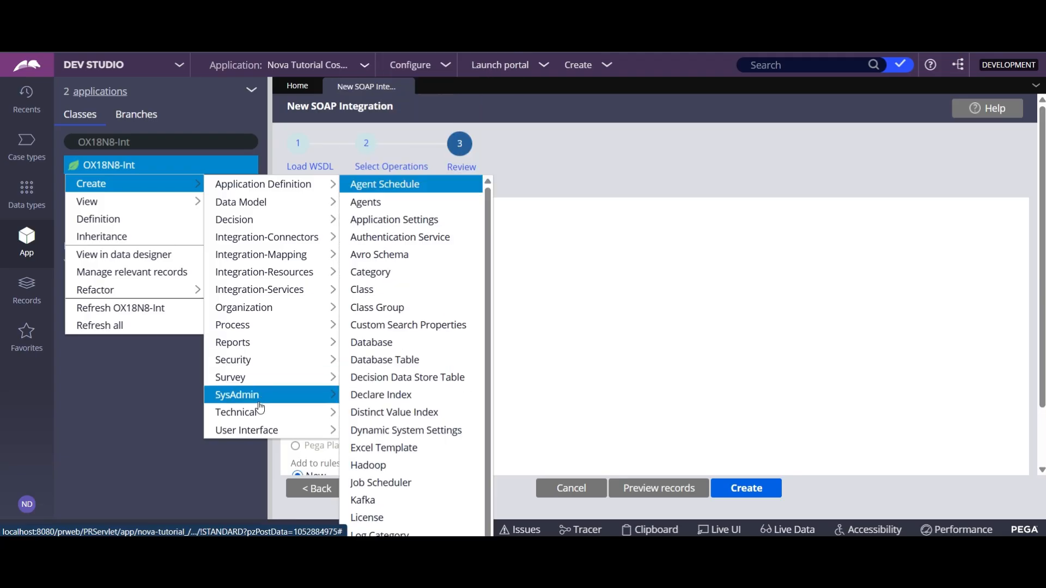
{"action": "left_click", "coordinate": [364, 288]}
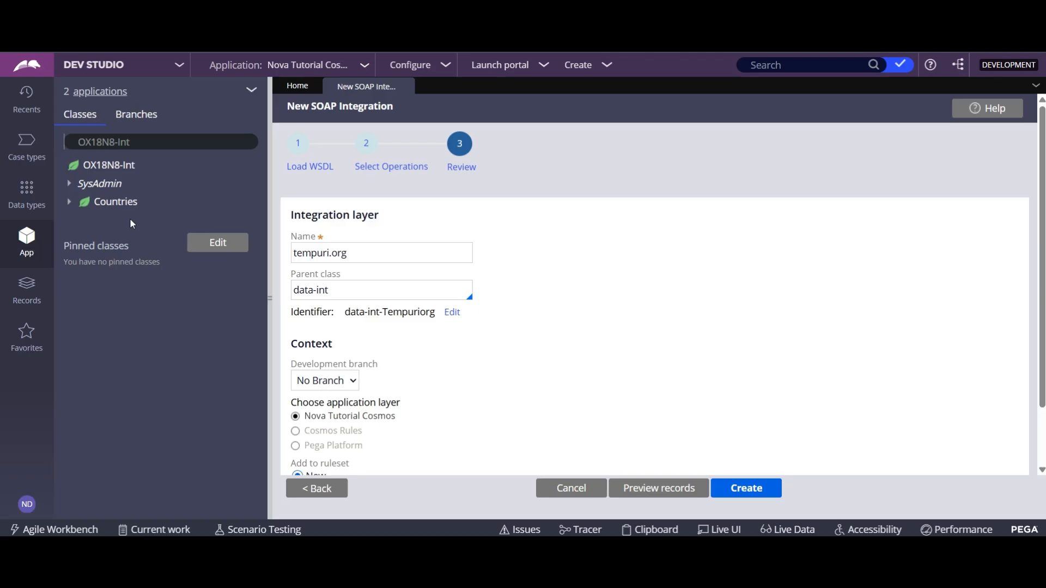
{"action": "right_click", "coordinate": [121, 169]}
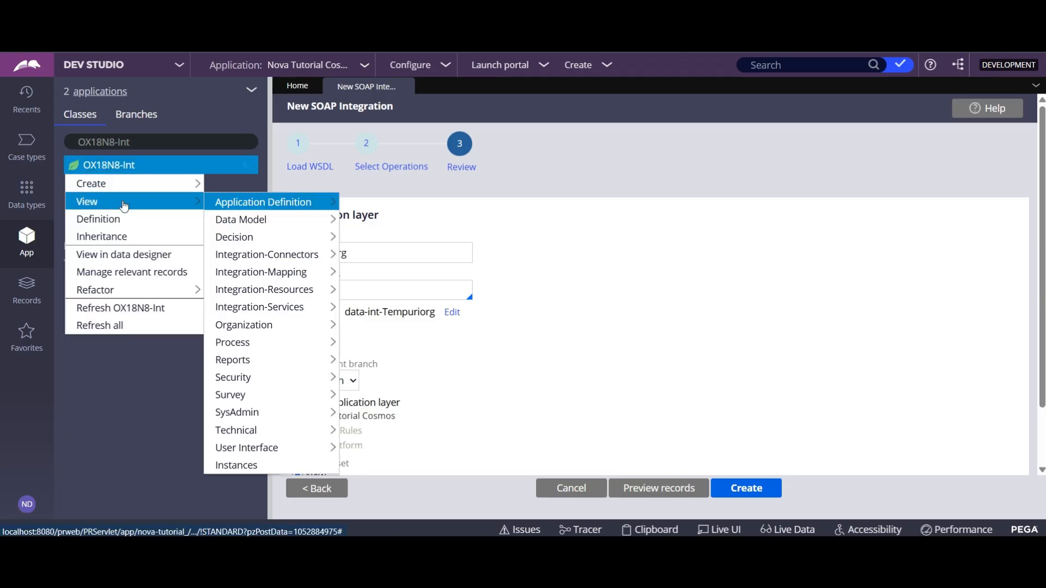
{"action": "mouse_move", "coordinate": [256, 384]}
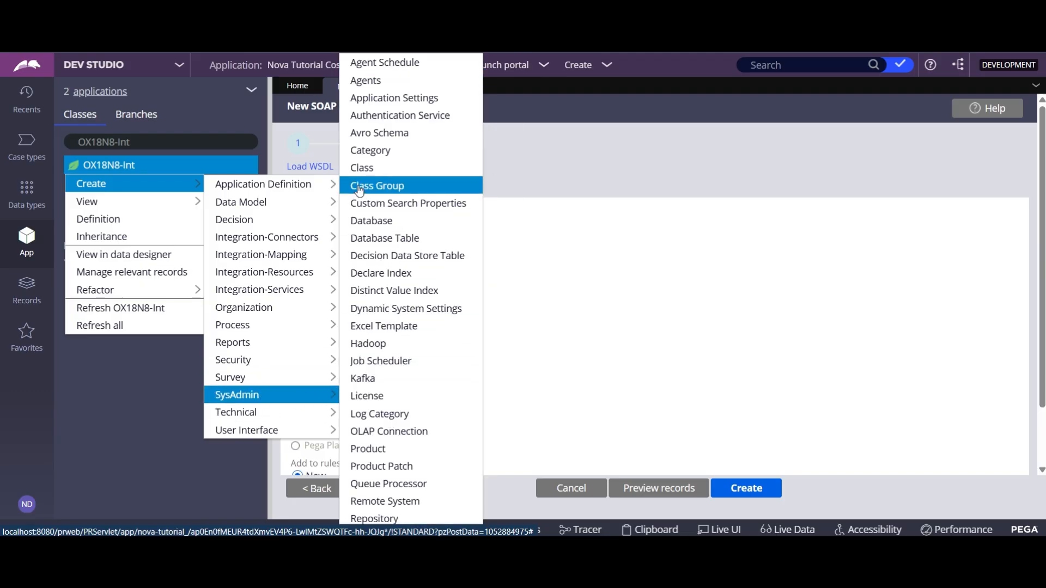
{"action": "left_click", "coordinate": [359, 188]}
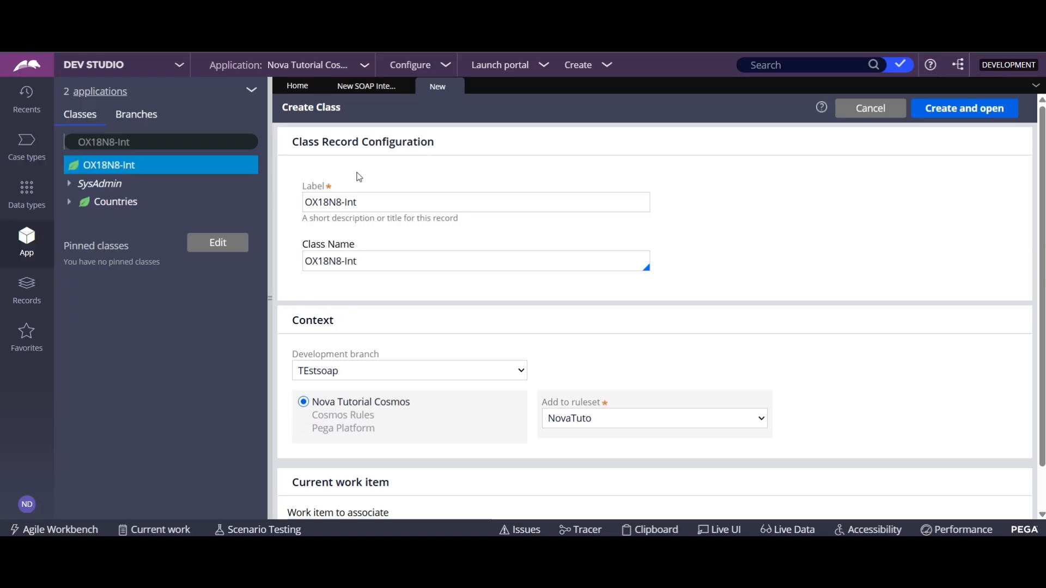
Set the new class's label to CalculatorSOAP and its class name to OX18N8-Int-CalculatorSOAP.
{"action": "left_click", "coordinate": [377, 202]}
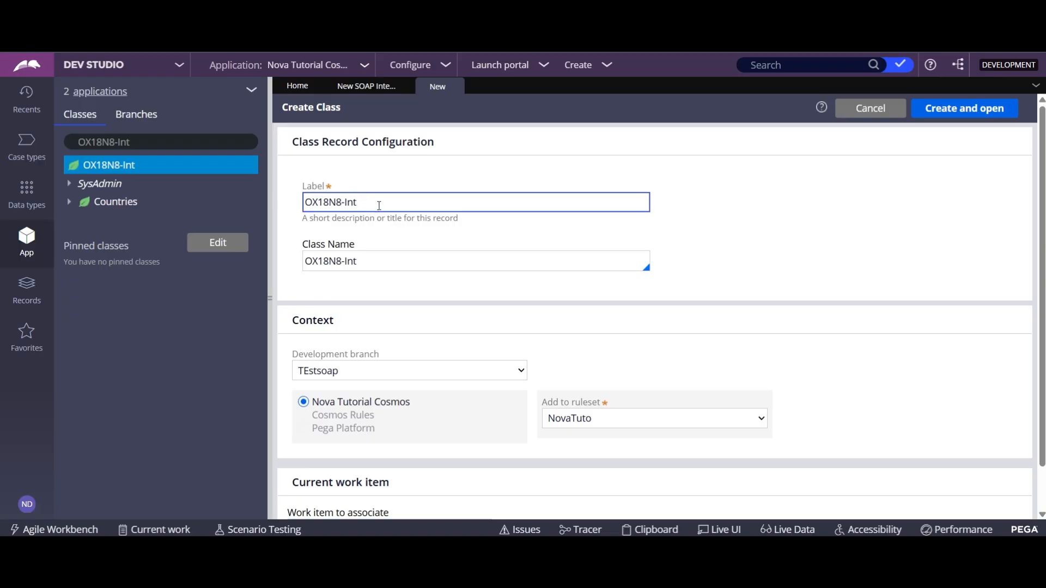
{"action": "key", "text": "BackSpace"}
{"action": "key", "text": "BackSpace"}
{"action": "key", "text": "BackSpace"}
{"action": "key", "text": "BackSpace"}
{"action": "key", "text": "BackSpace"}
{"action": "key", "text": "BackSpace"}
{"action": "key", "text": "BackSpace"}
{"action": "key", "text": "BackSpace"}
{"action": "key", "text": "BackSpace"}
{"action": "key", "text": "BackSpace"}
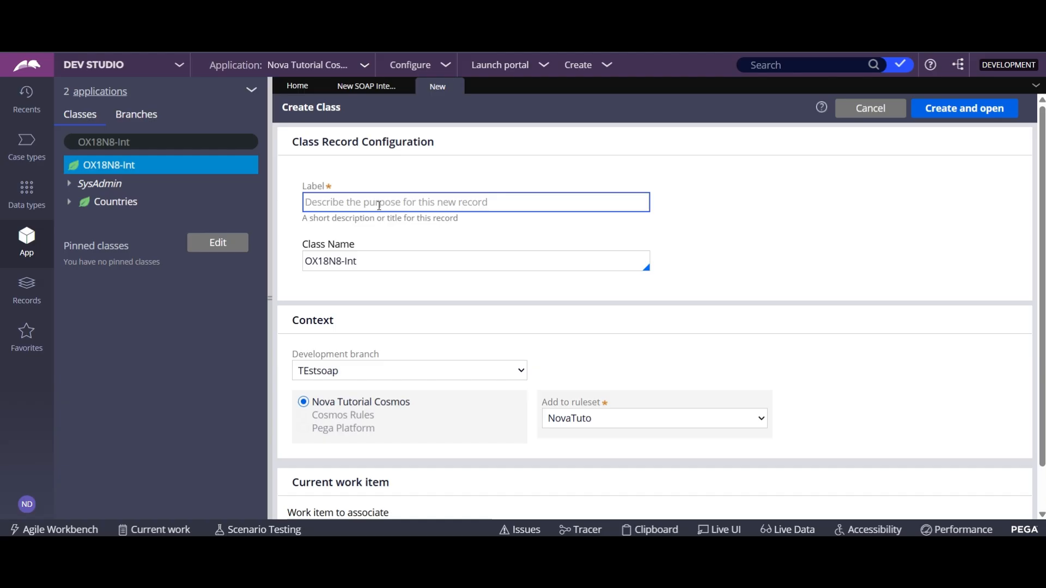
{"action": "type", "text": "Calculat"}
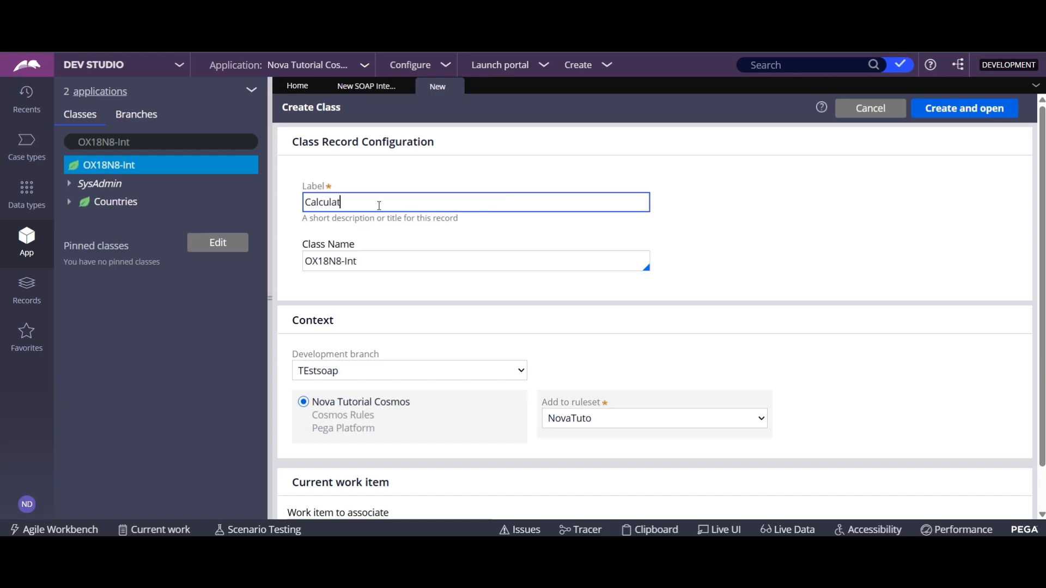
{"action": "type", "text": "orSOAP"}
{"action": "double_click", "coordinate": [393, 192]}
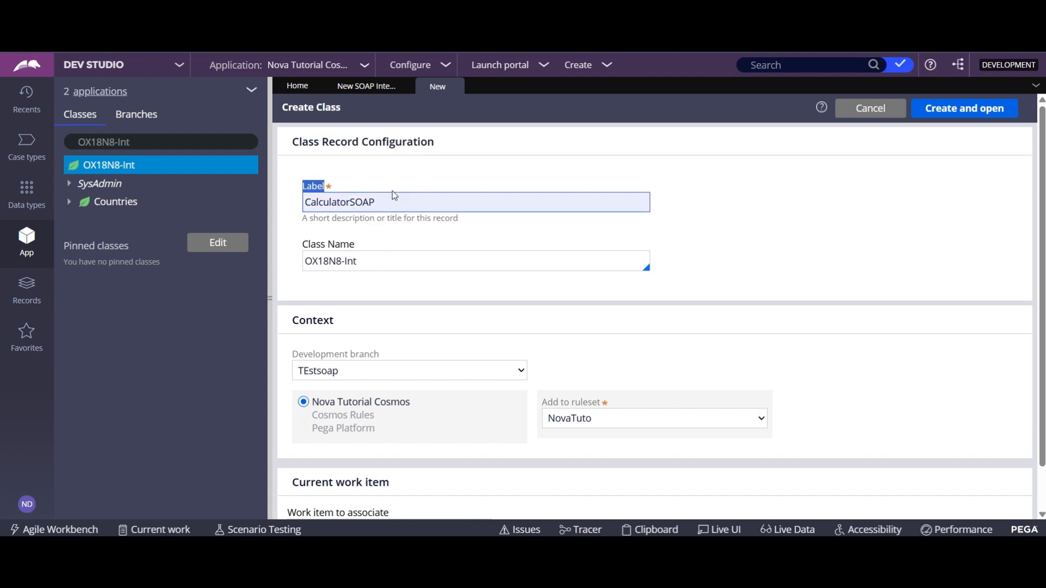
{"action": "double_click", "coordinate": [393, 198]}
{"action": "left_click", "coordinate": [387, 249]}
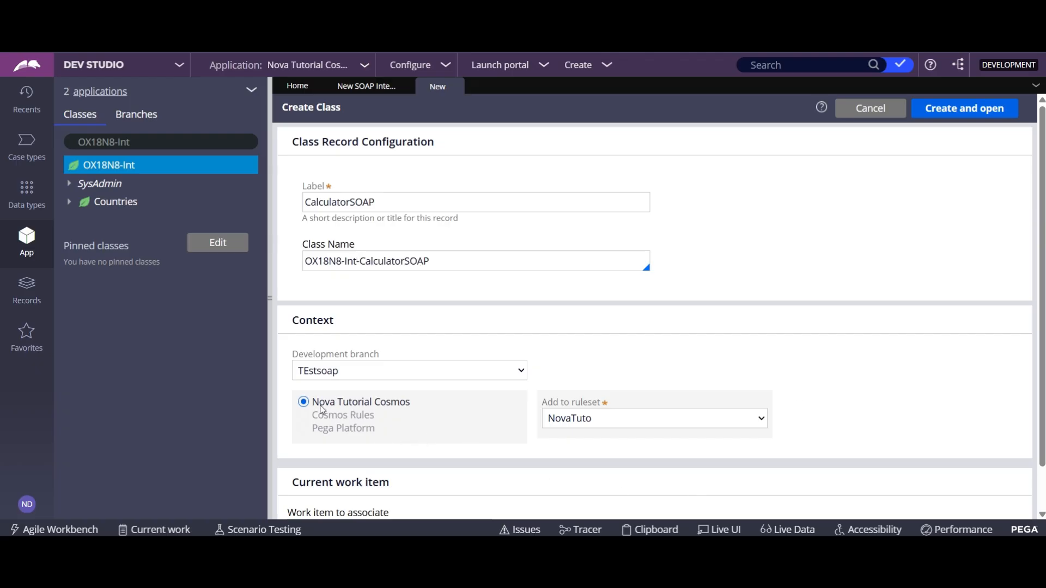
Set the development branch to [No branch], keep the NovaTuto ruleset, and create and open the class.
{"action": "left_click", "coordinate": [402, 368]}
{"action": "left_click", "coordinate": [414, 410]}
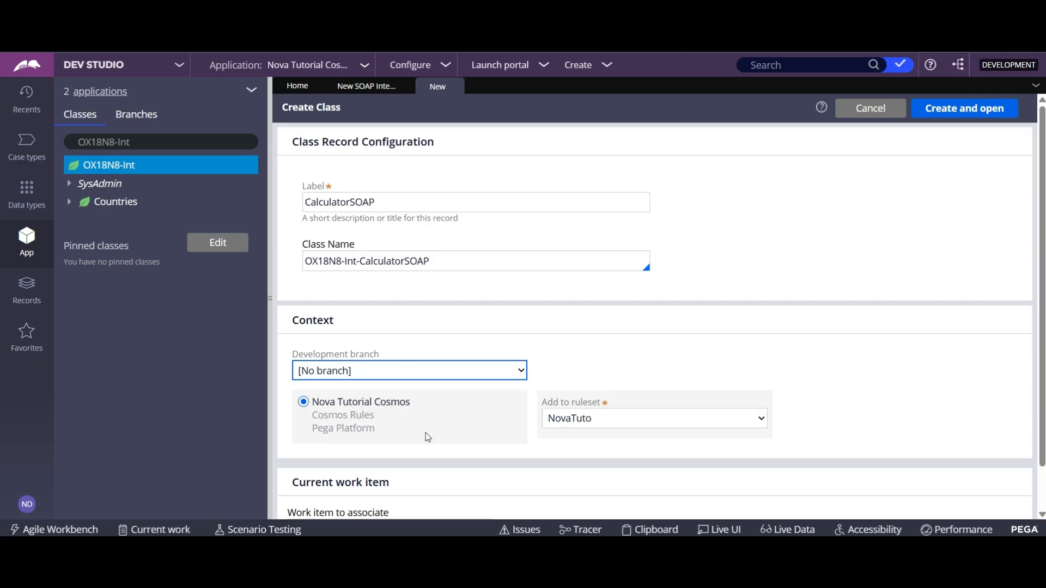
{"action": "left_click", "coordinate": [693, 415]}
{"action": "left_click", "coordinate": [693, 415]}
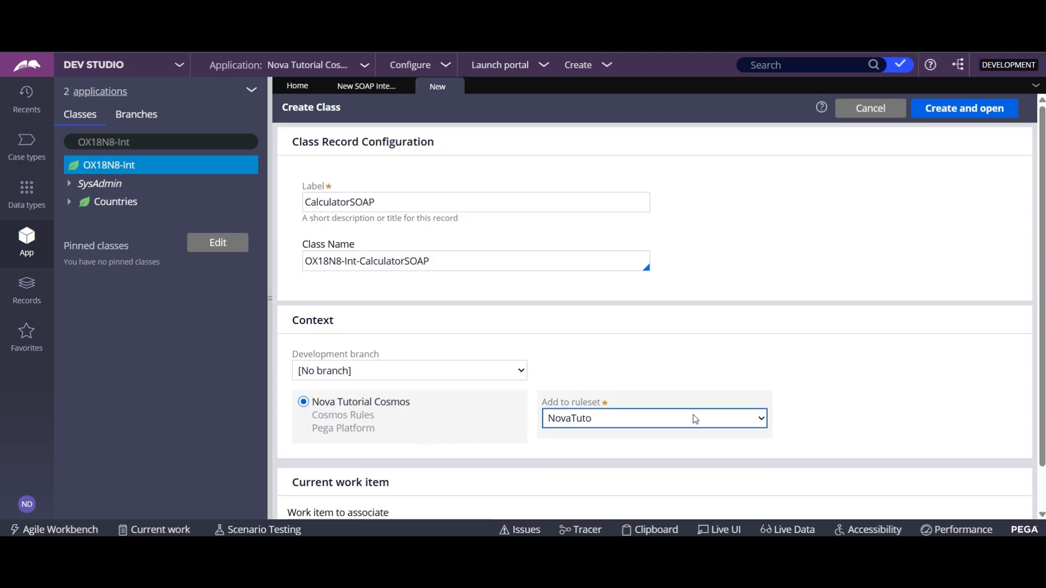
{"action": "left_click", "coordinate": [806, 325]}
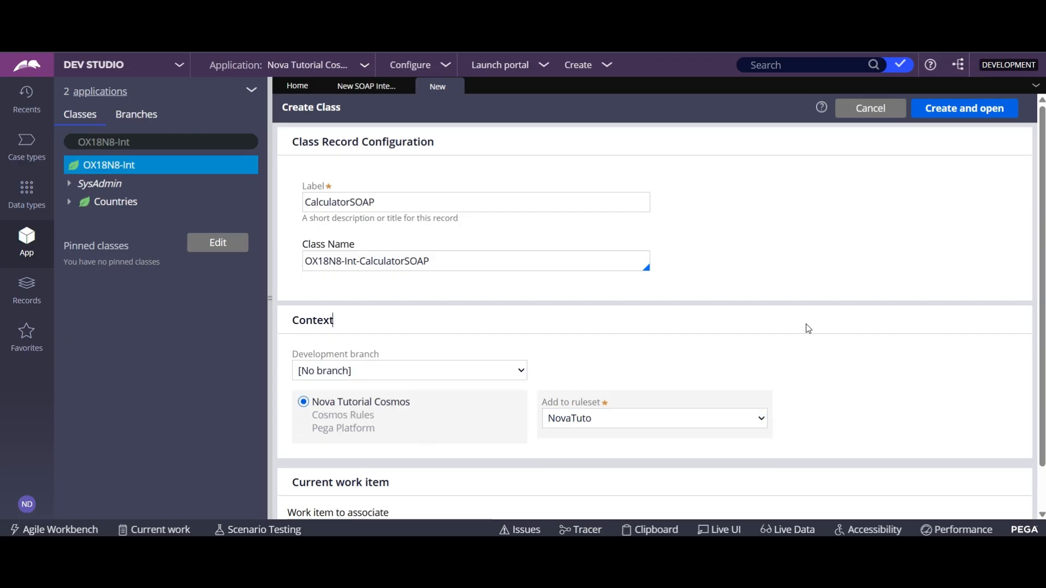
{"action": "left_click", "coordinate": [934, 110]}
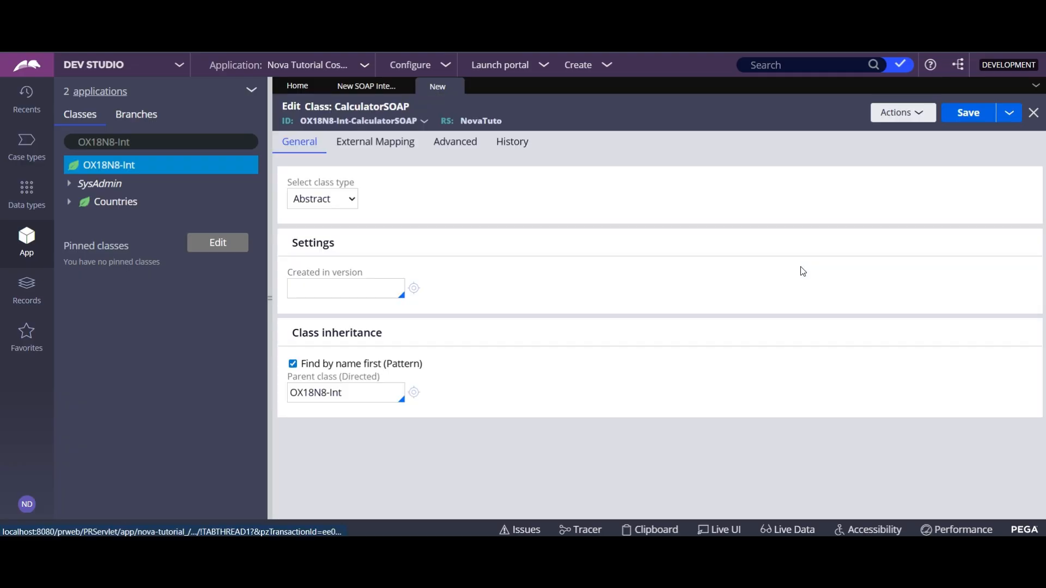
Set the class's created-in version to 01-01-01 and try to save the record.
{"action": "left_click", "coordinate": [358, 290]}
{"action": "key", "text": "Down"}
{"action": "key", "text": "Down"}
{"action": "key", "text": "Down"}
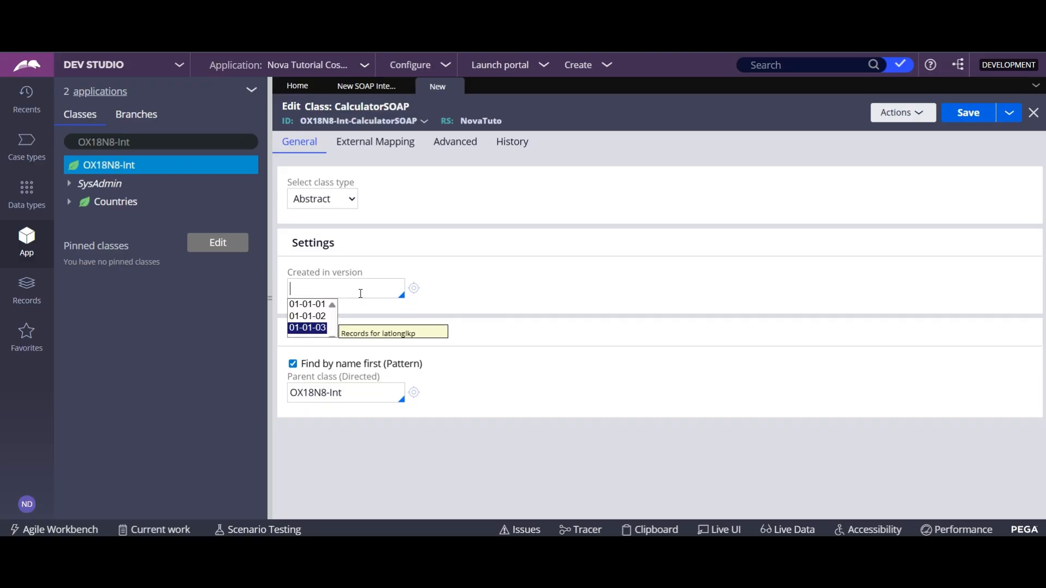
{"action": "key", "text": "Up"}
{"action": "key", "text": "Up"}
{"action": "key", "text": "Return"}
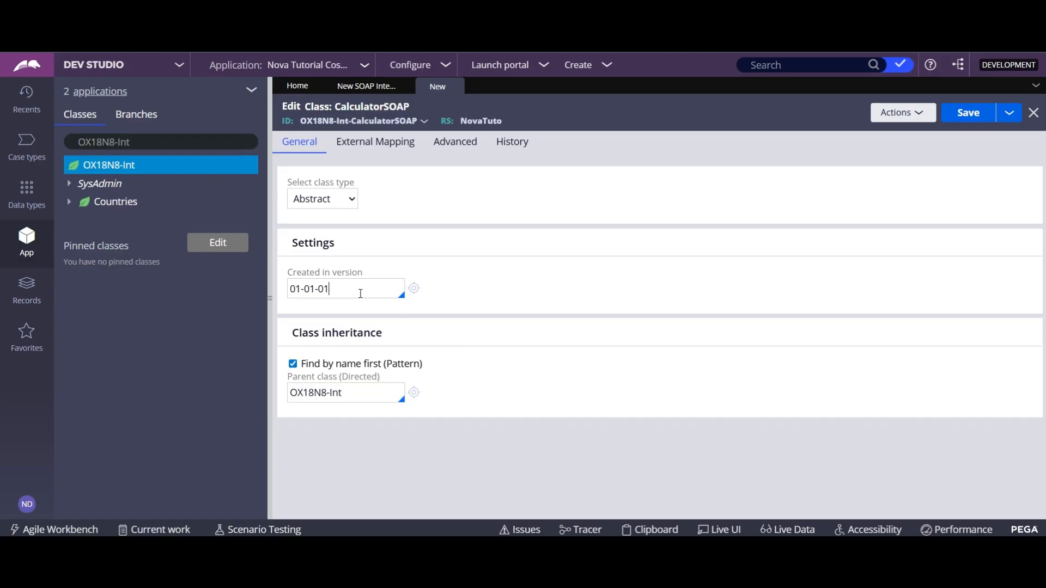
{"action": "left_click", "coordinate": [973, 113]}
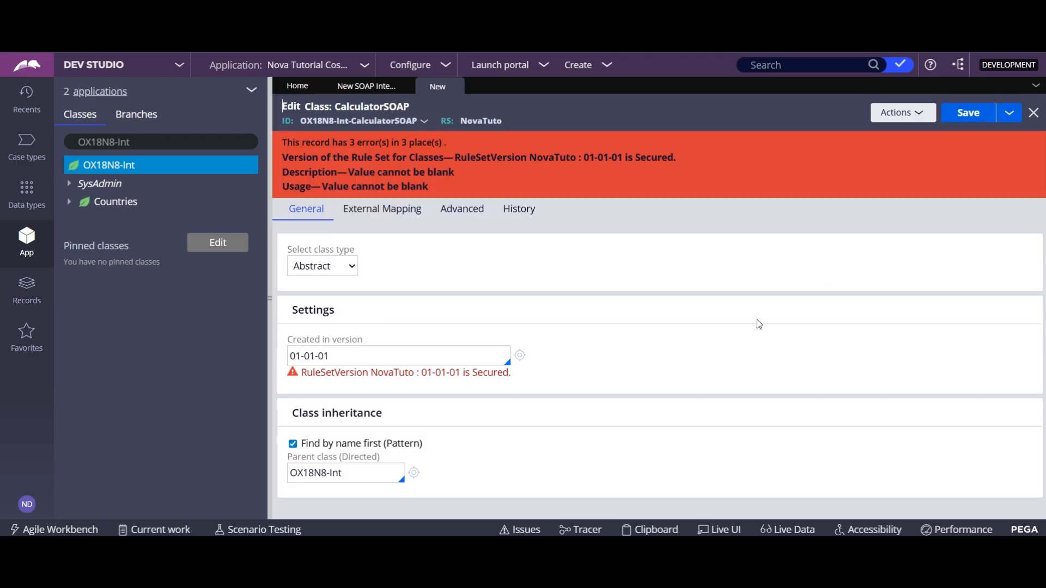
Set the class's created-in version to 01-01-02 and try saving the record again.
{"action": "left_click", "coordinate": [382, 349]}
{"action": "key", "text": "BackSpace"}
{"action": "type", "text": "2"}
{"action": "left_click", "coordinate": [966, 112]}
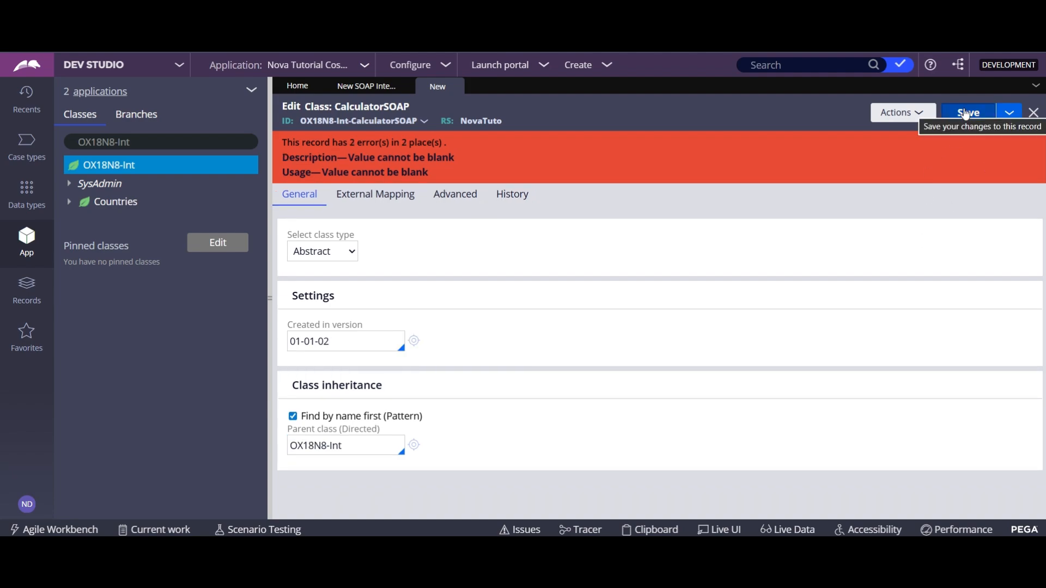
Enter "Created for the calc integration" as the CalculatorSOAP class's description in its history documentation.
{"action": "left_click", "coordinate": [507, 197]}
{"action": "left_click", "coordinate": [356, 302]}
{"action": "type", "text": "Crea"}
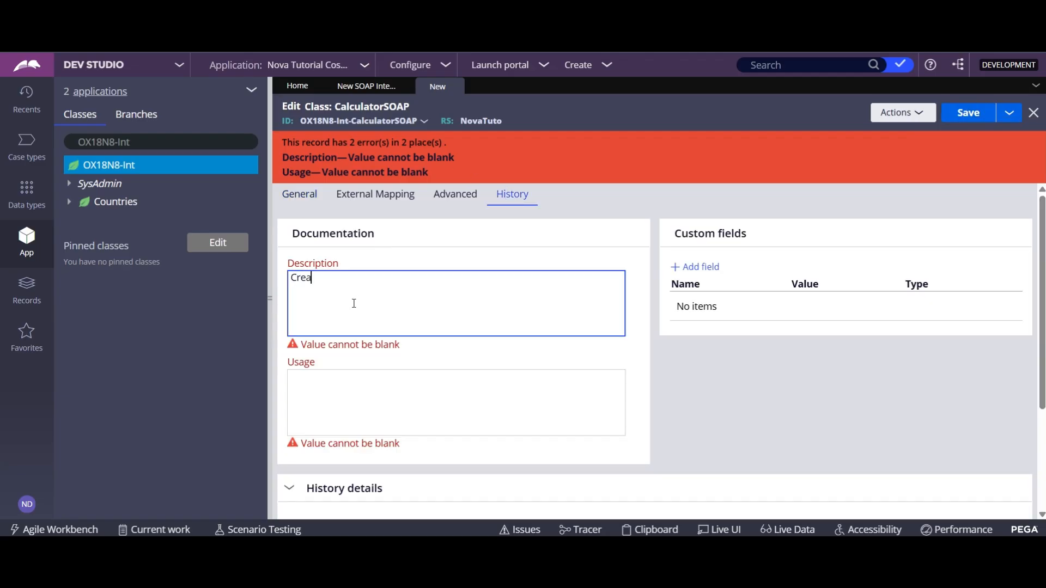
{"action": "type", "text": "ted for the integ"}
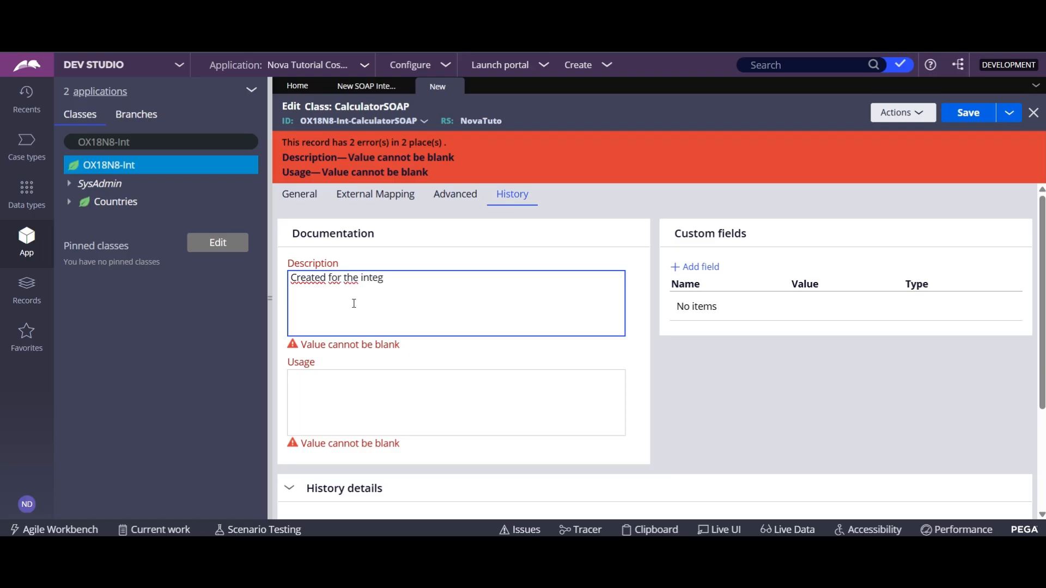
{"action": "type", "text": "ration"}
{"action": "key", "text": "BackSpace"}
{"action": "key", "text": "ctrl+BackSpace"}
{"action": "type", "text": "calc integration"}
Enter "it will be used to define all the rules fot the calc service" as the class's usage and save the class.
{"action": "left_click", "coordinate": [435, 409]}
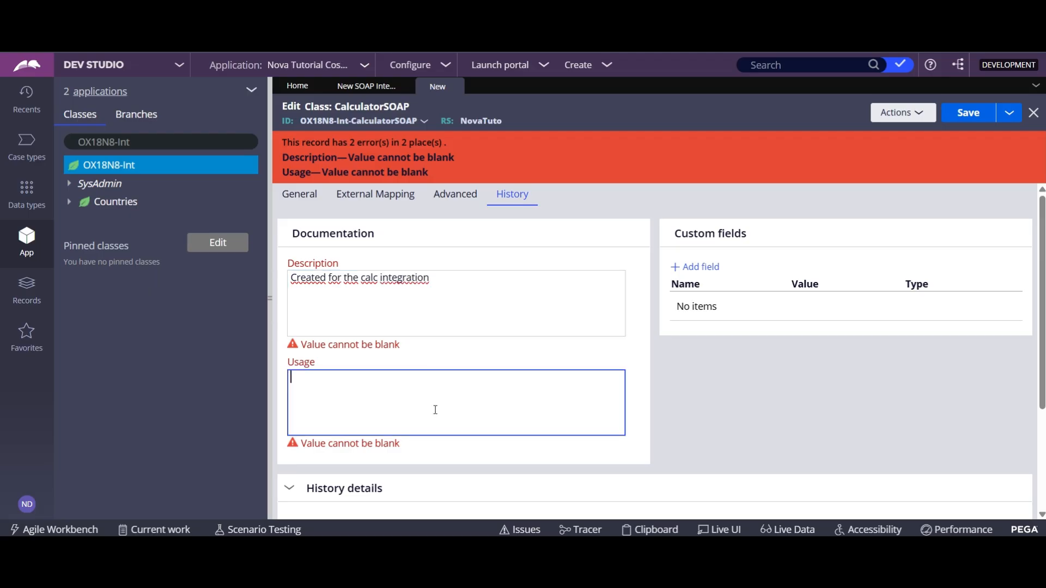
{"action": "type", "text": "it will be used to"}
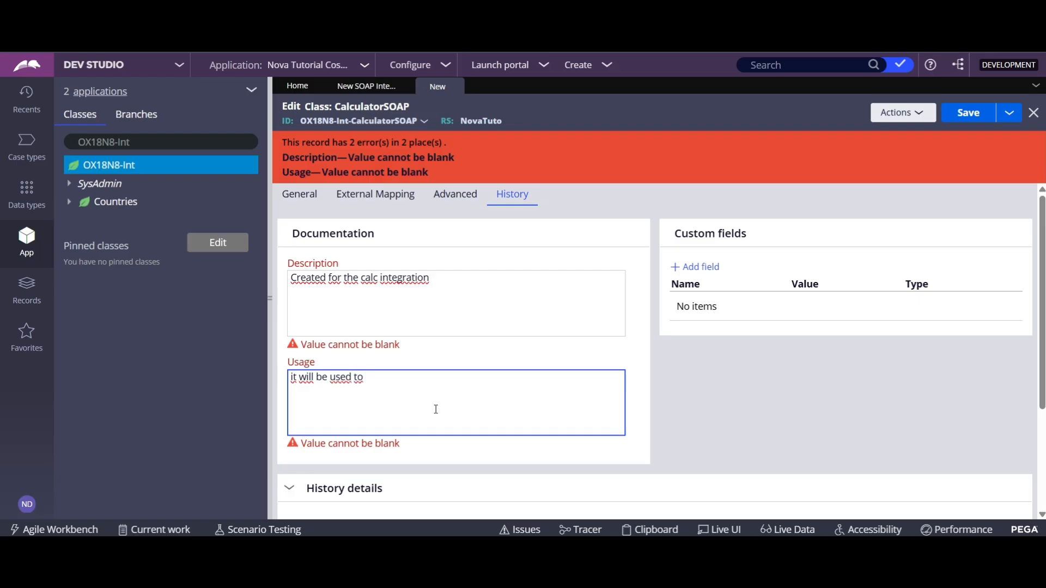
{"action": "type", "text": " define all the rules f"}
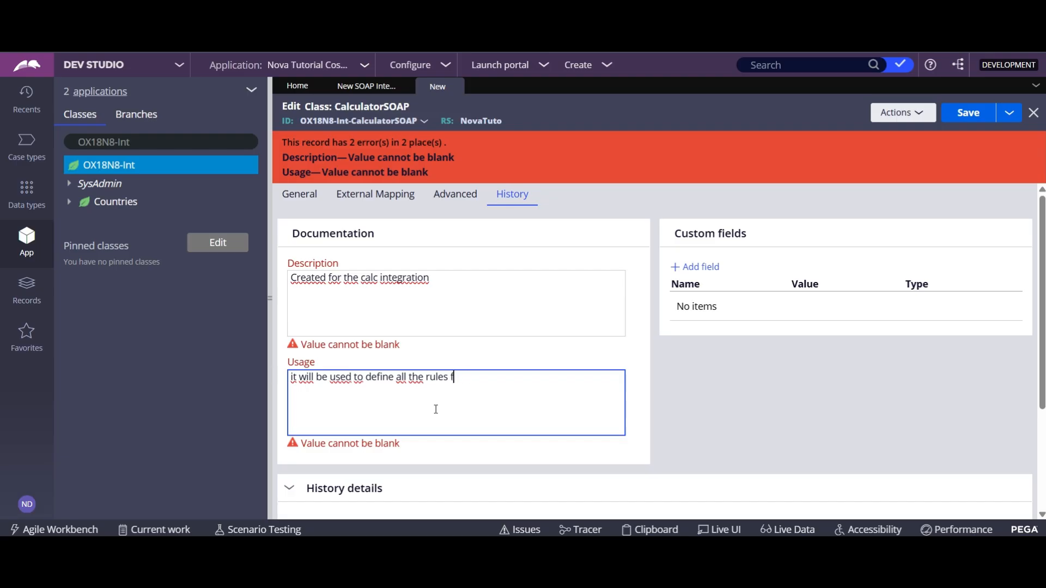
{"action": "type", "text": "ot hte"}
{"action": "key", "text": "BackSpace"}
{"action": "key", "text": "BackSpace"}
{"action": "key", "text": "BackSpace"}
{"action": "key", "text": "BackSpace"}
{"action": "type", "text": "the calc serve"}
{"action": "key", "text": "BackSpace"}
{"action": "key", "text": "BackSpace"}
{"action": "type", "text": "vice"}
{"action": "left_click", "coordinate": [968, 112]}
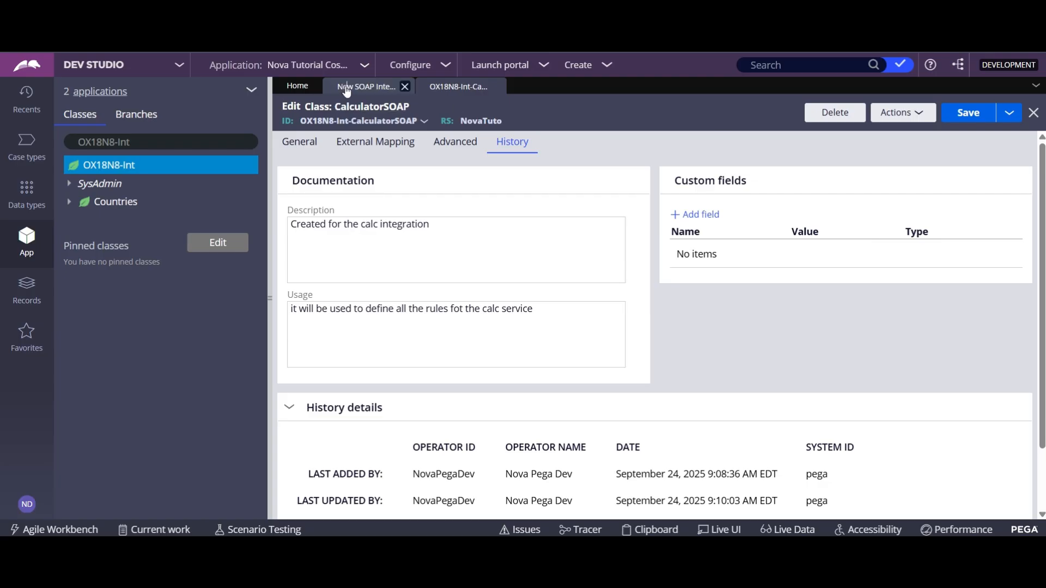
Return to the New SOAP Integration review and clear the integration layer's parent class.
{"action": "left_click", "coordinate": [403, 85]}
{"action": "triple_click", "coordinate": [374, 291]}
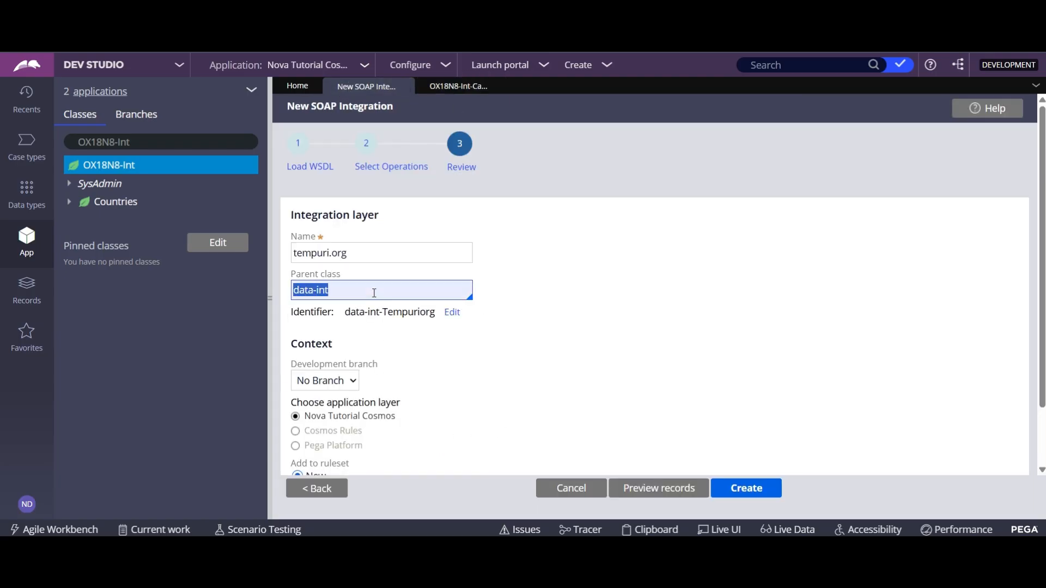
{"action": "key", "text": "BackSpace"}
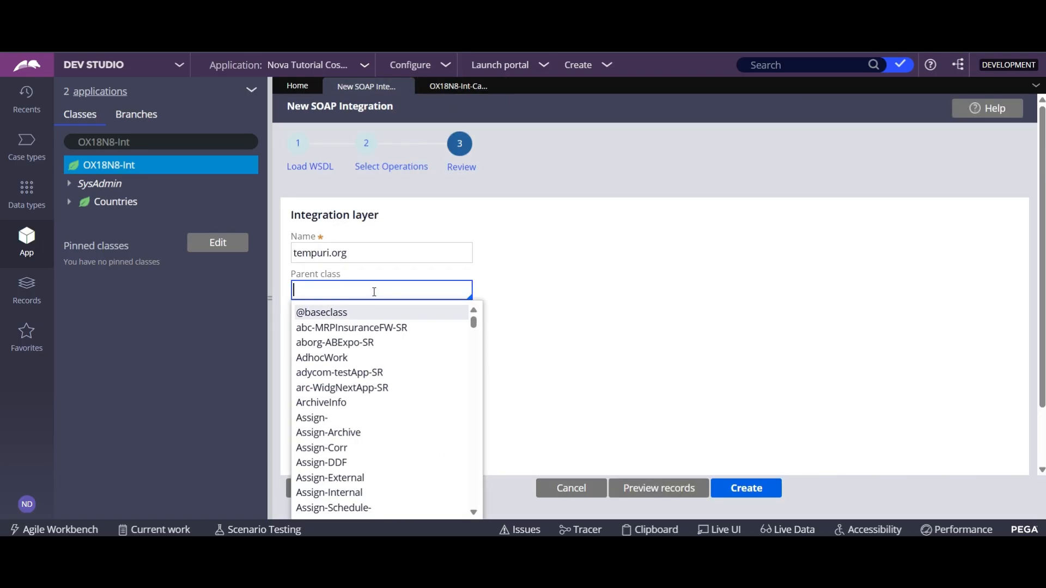
{"action": "type", "text": "ox"}
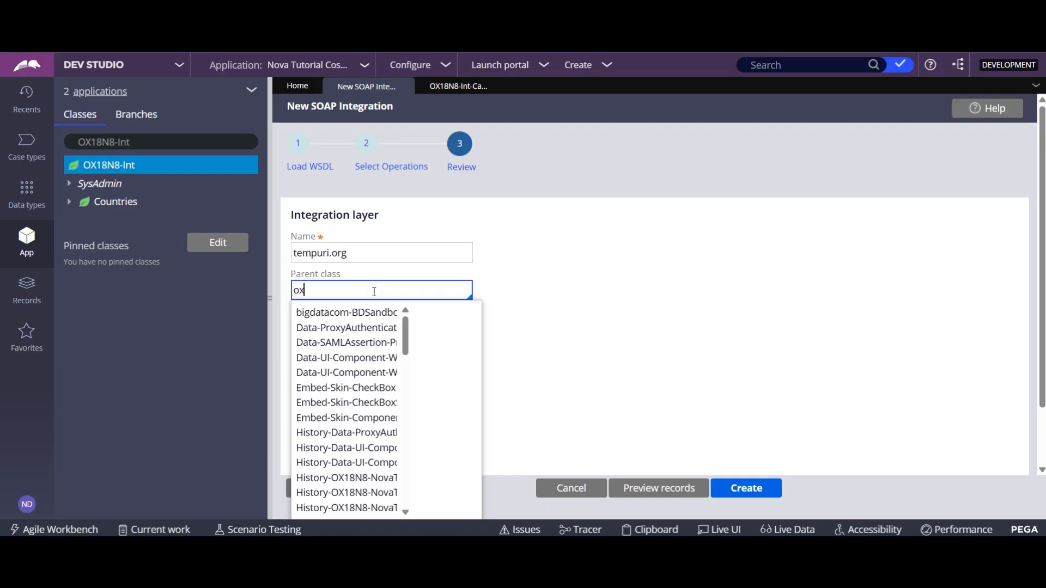
{"action": "key", "text": "BackSpace"}
{"action": "key", "text": "BackSpace"}
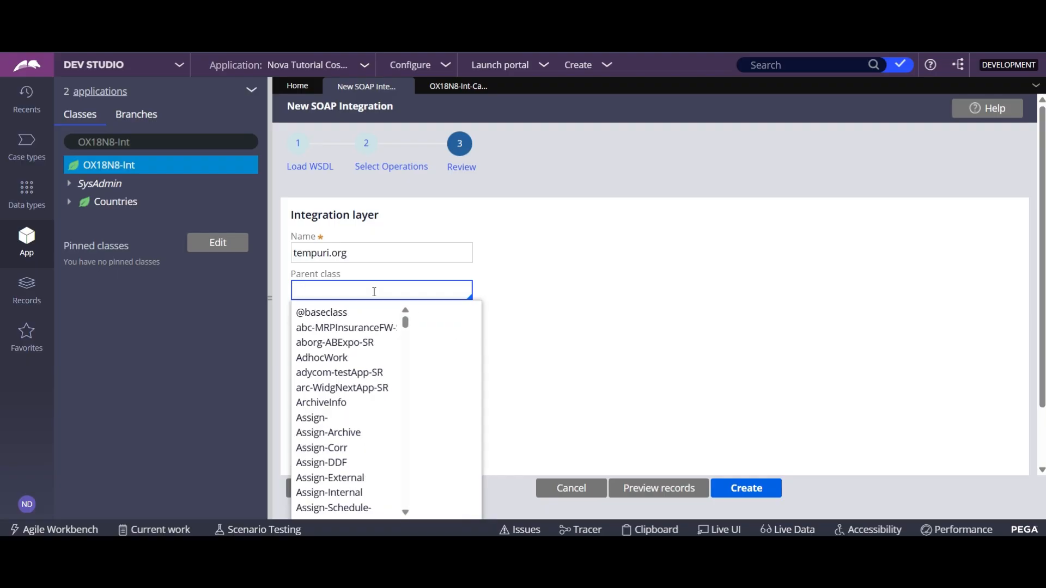
Check the CalculatorSOAP class's ID and set the integration's parent class to OX18N8-Int-CalculatorSOAP.
{"action": "left_click", "coordinate": [442, 81]}
{"action": "left_click", "coordinate": [323, 120]}
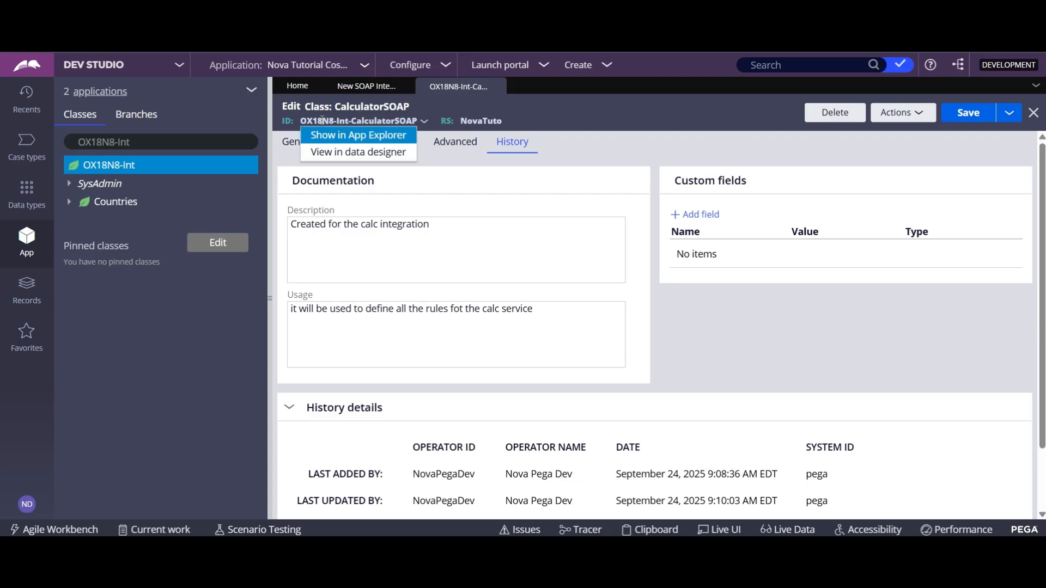
{"action": "left_click", "coordinate": [366, 86]}
{"action": "left_click", "coordinate": [338, 284]}
{"action": "type", "text": "OX18N8"}
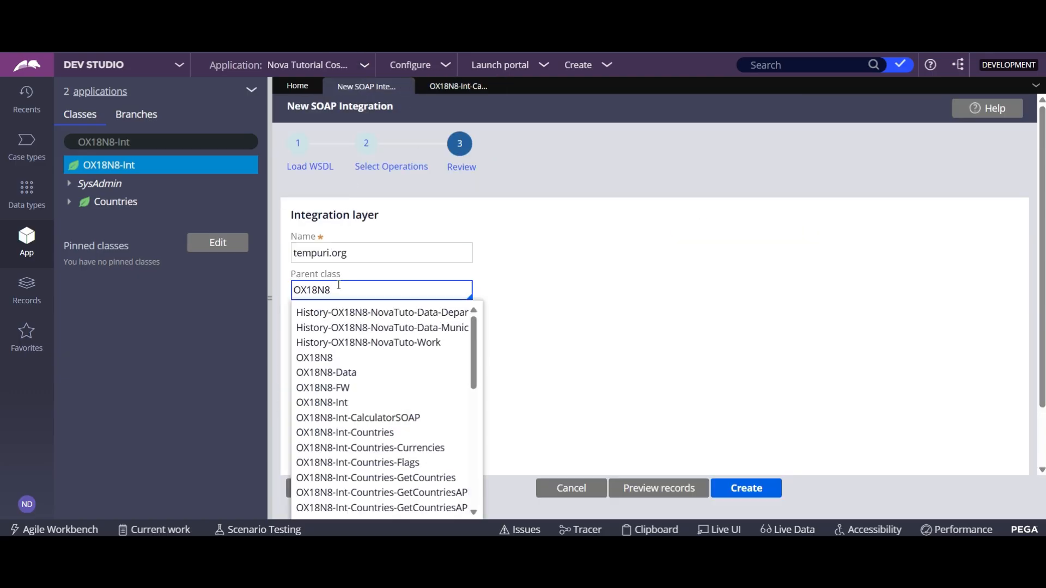
{"action": "type", "text": "-"}
{"action": "key", "text": "Down"}
{"action": "key", "text": "Down"}
{"action": "key", "text": "Down"}
{"action": "key", "text": "Down"}
{"action": "key", "text": "Down"}
{"action": "key", "text": "Down"}
{"action": "key", "text": "Down"}
{"action": "key", "text": "Down"}
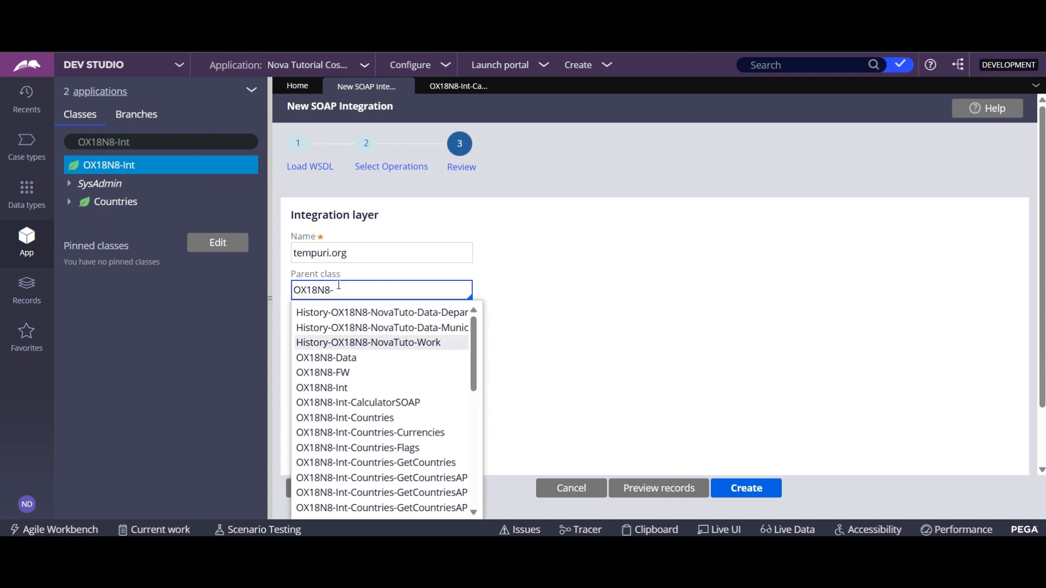
{"action": "key", "text": "Up"}
{"action": "key", "text": "Return"}
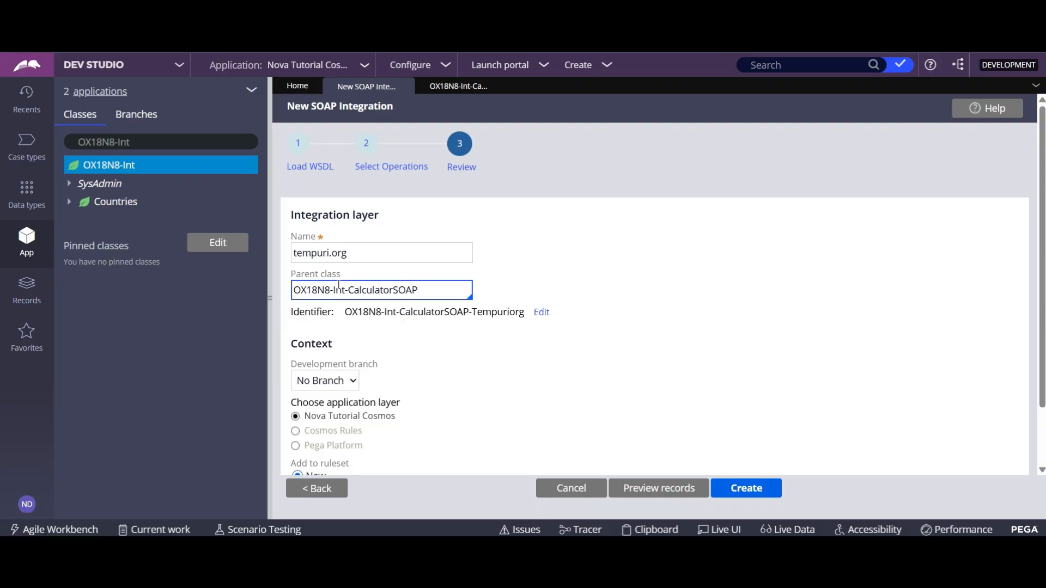
Change the integration layer's name to Calculator.
{"action": "left_click", "coordinate": [413, 256]}
{"action": "key", "text": "ctrl+a"}
{"action": "type", "text": "C"}
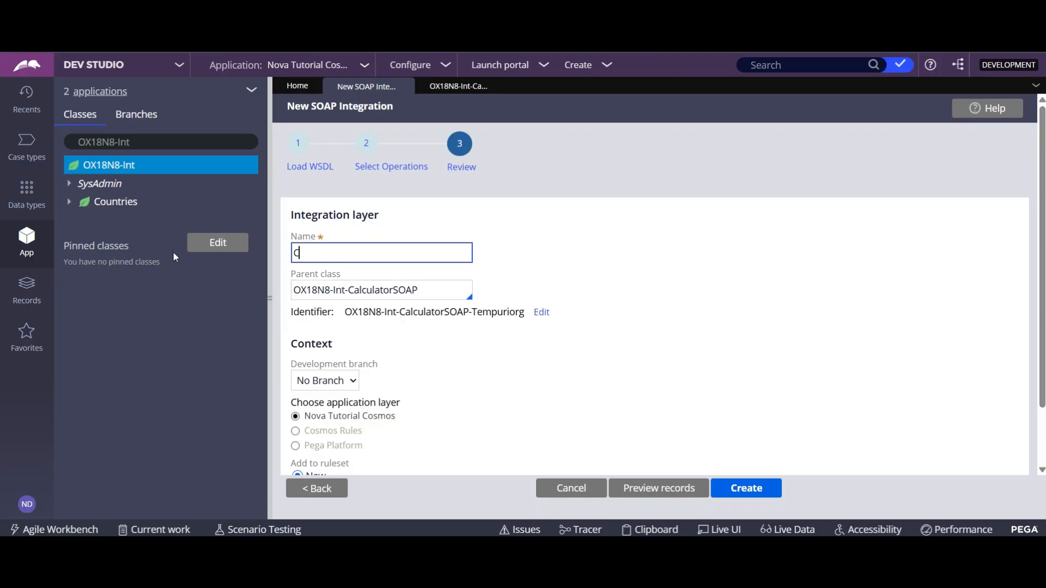
{"action": "type", "text": "alculator"}
{"action": "key", "text": "Tab"}
Add the integration to the existing NovaTuto ruleset in version 01-01-04, generate its records and close the generation summary.
{"action": "scroll", "coordinate": [591, 378], "scroll_direction": "down", "scroll_amount": 2}
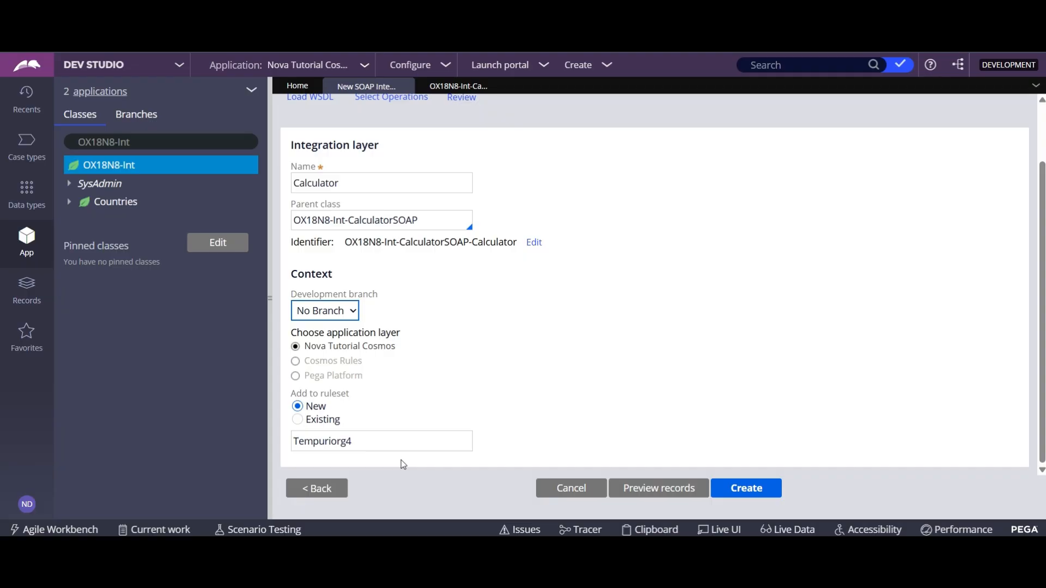
{"action": "left_click", "coordinate": [321, 421]}
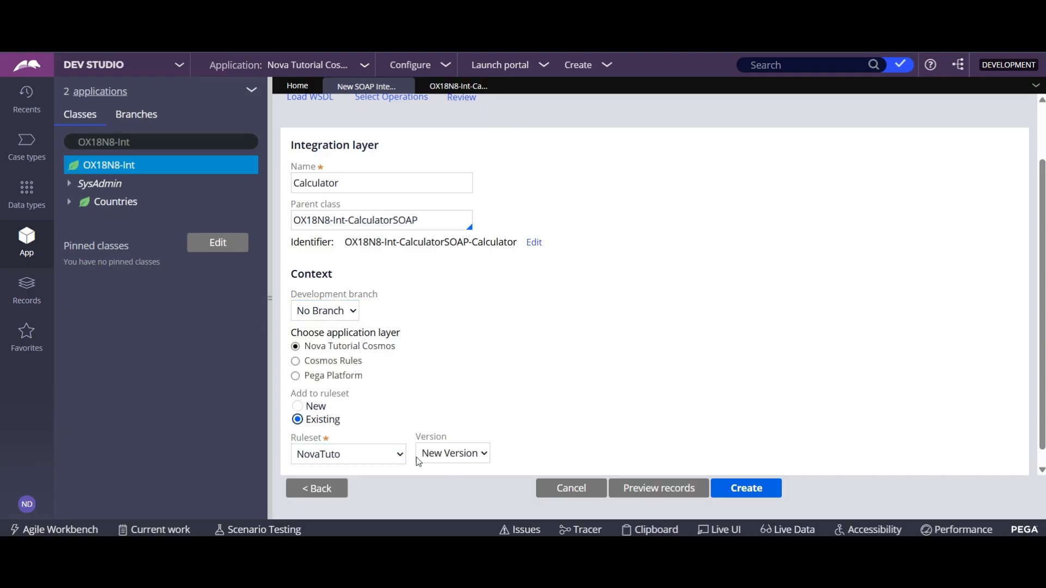
{"action": "left_click", "coordinate": [458, 457]}
{"action": "left_click", "coordinate": [451, 476]}
{"action": "left_click", "coordinate": [298, 406]}
{"action": "left_click", "coordinate": [334, 422]}
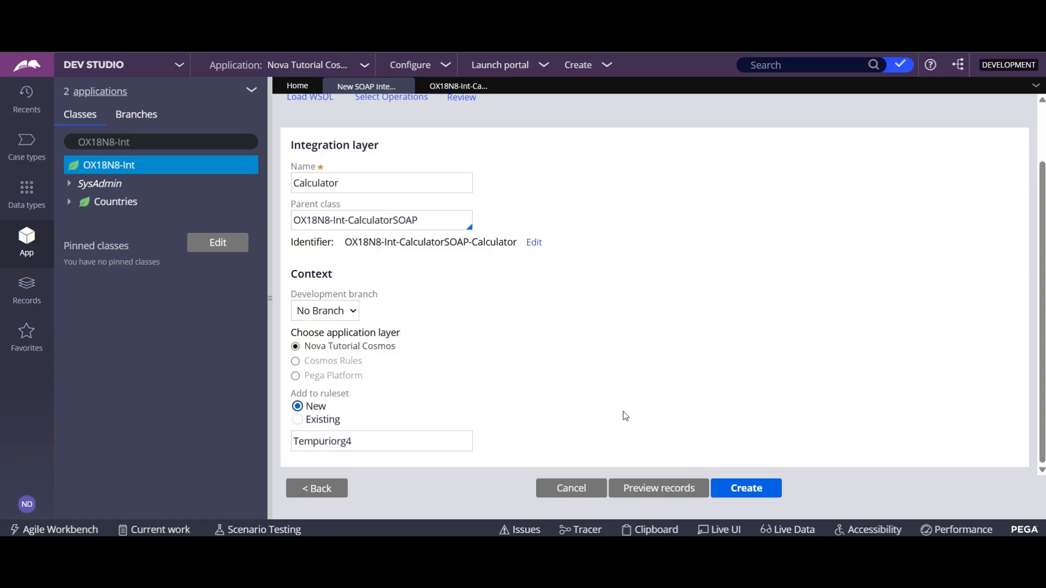
{"action": "left_click_drag", "start_coordinate": [294, 420], "coordinate": [342, 421]}
{"action": "left_click", "coordinate": [297, 420]}
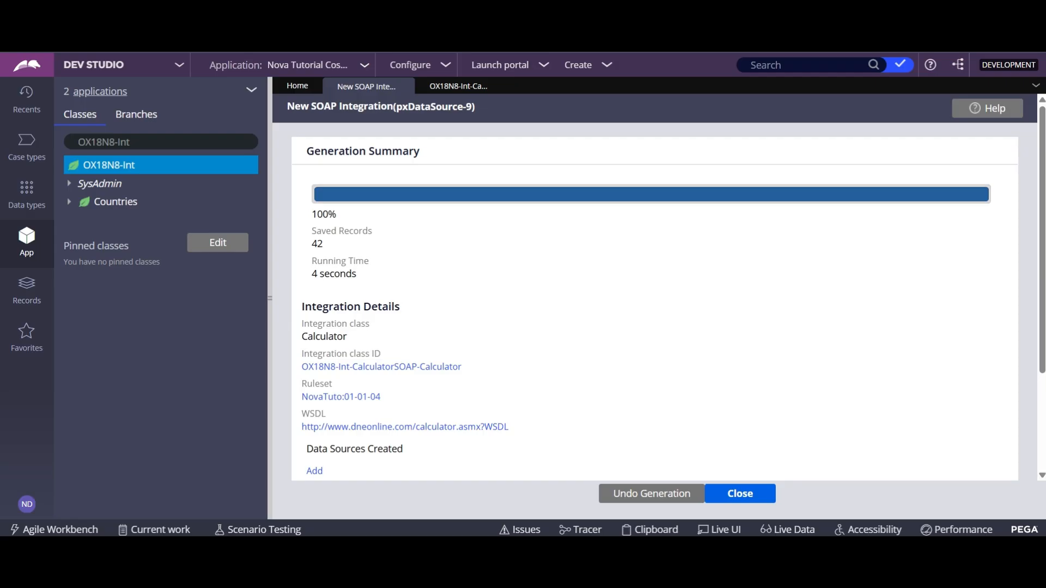
{"action": "left_click", "coordinate": [740, 494]}
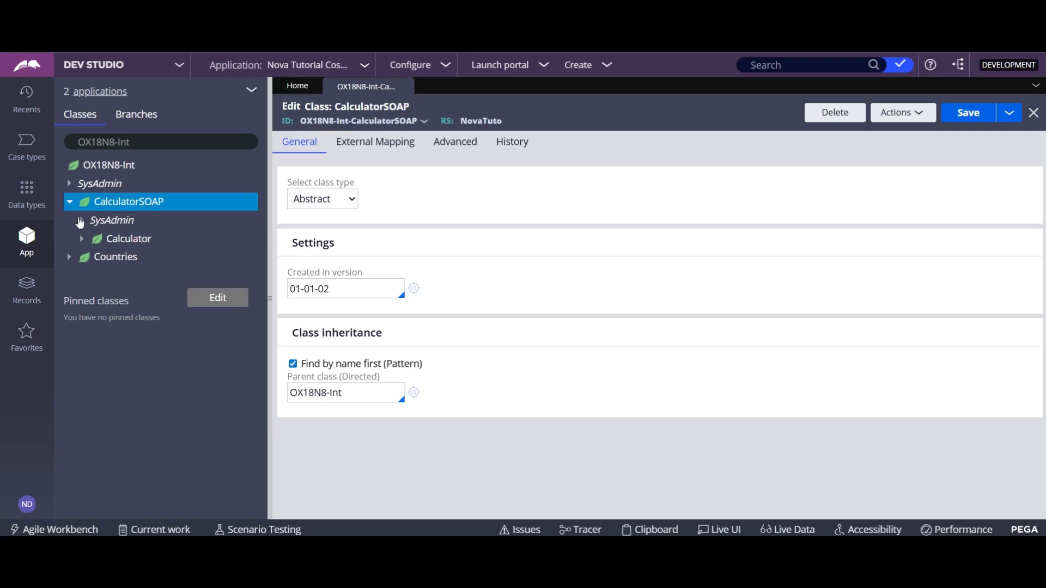
Examine the classes generated under CalculatorSOAP and the Connect SOAP rules of the nested Calculator class.
{"action": "left_click", "coordinate": [81, 220]}
{"action": "left_click", "coordinate": [94, 239]}
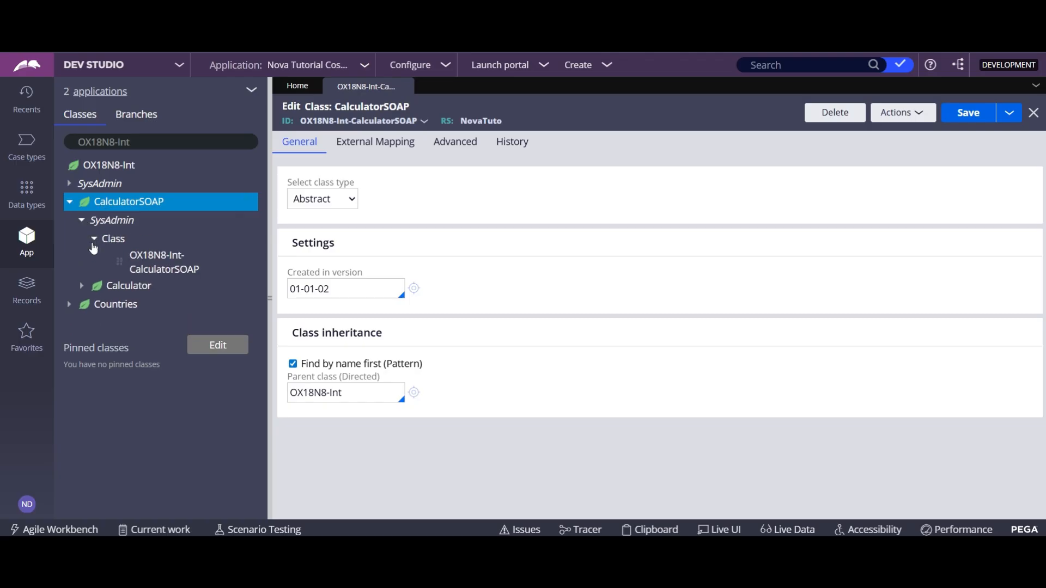
{"action": "left_click", "coordinate": [82, 287]}
{"action": "scroll", "coordinate": [83, 293], "scroll_direction": "down", "scroll_amount": 1}
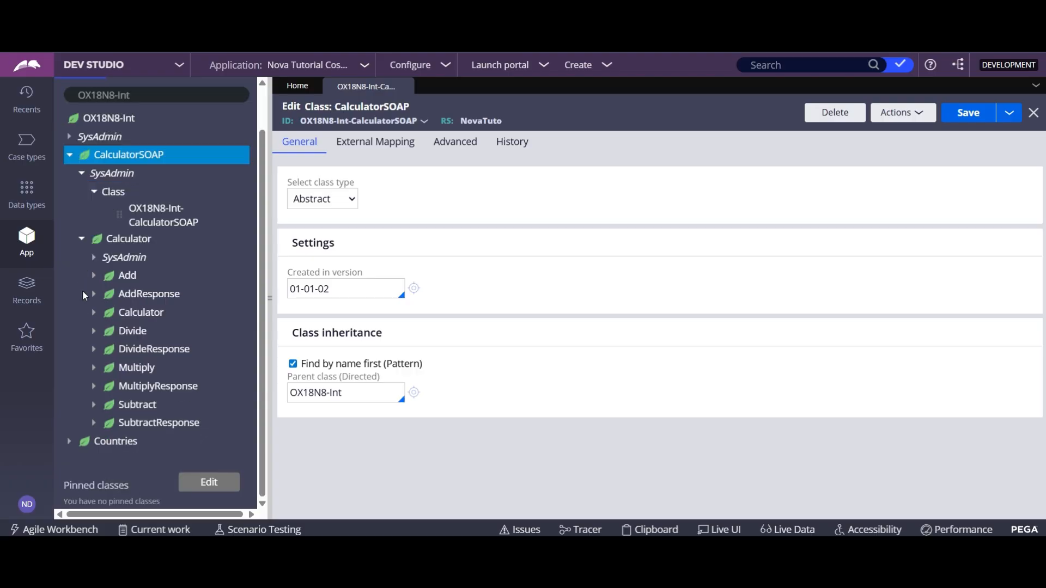
{"action": "left_click", "coordinate": [96, 321]}
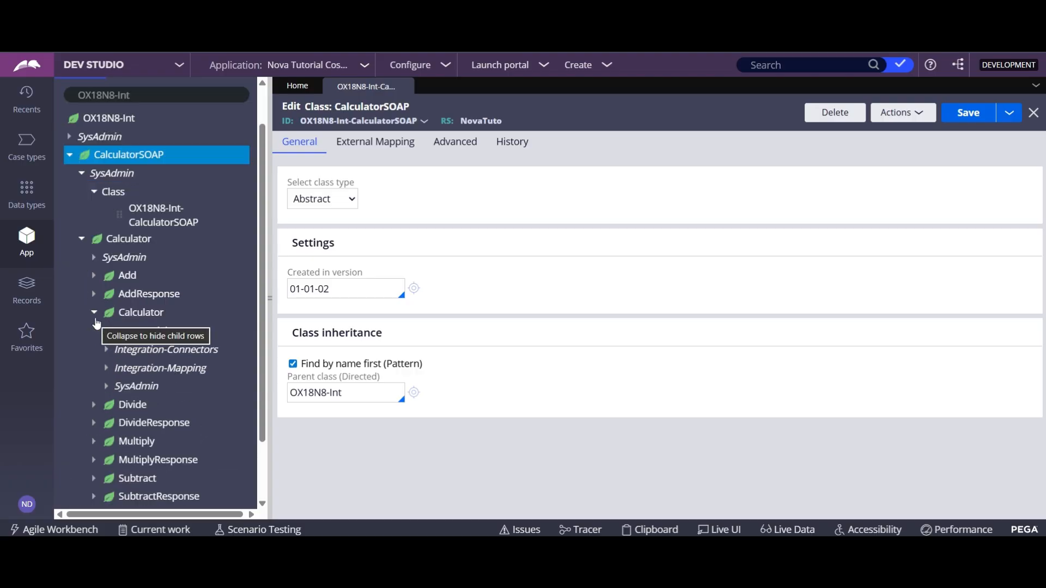
{"action": "left_click", "coordinate": [106, 350]}
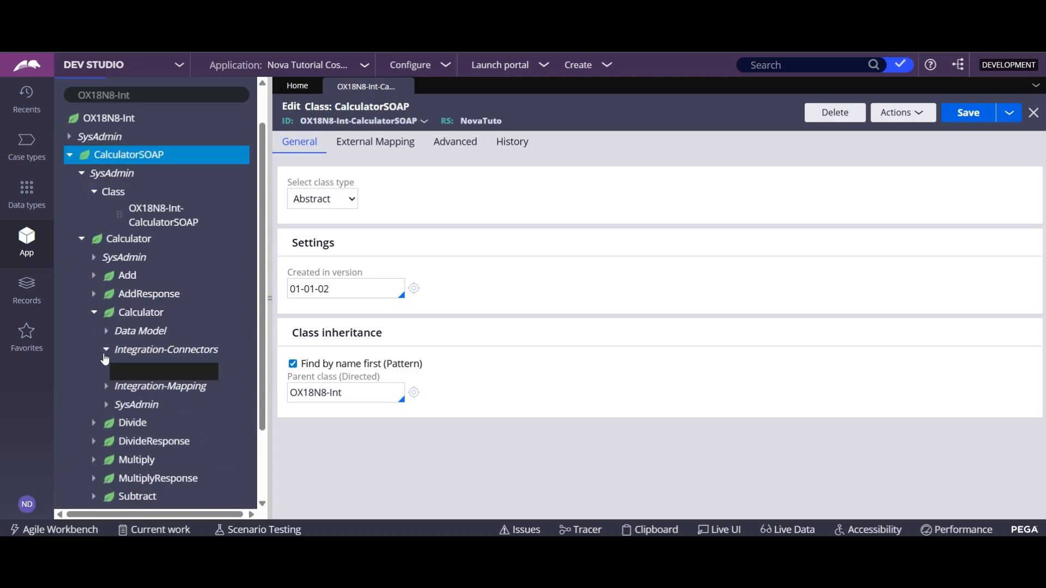
{"action": "left_click", "coordinate": [120, 369]}
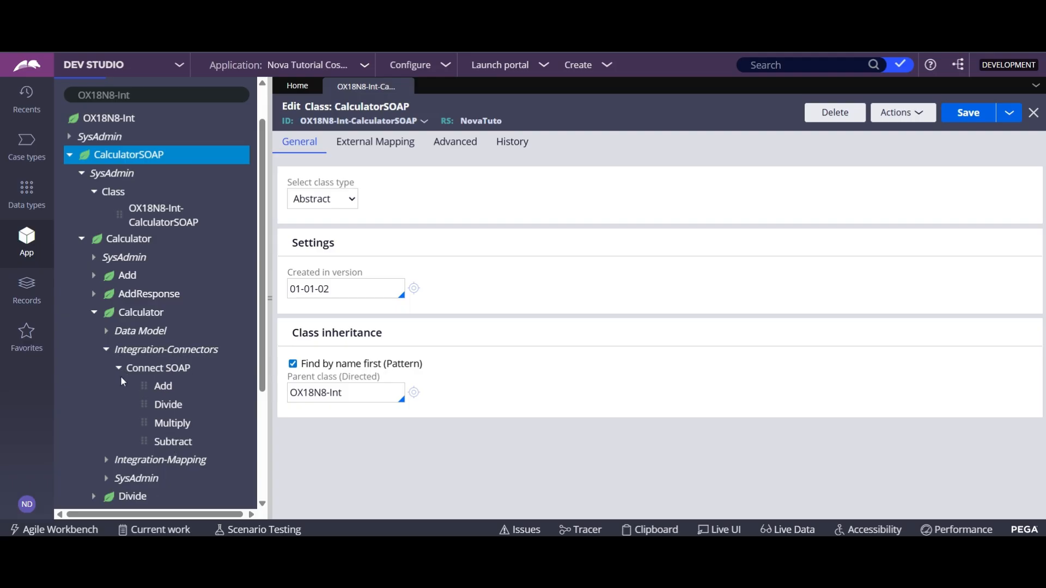
Examine the Parse XML rules in the Calculator class's Integration-Mapping category.
{"action": "scroll", "coordinate": [109, 343], "scroll_direction": "down", "scroll_amount": 3}
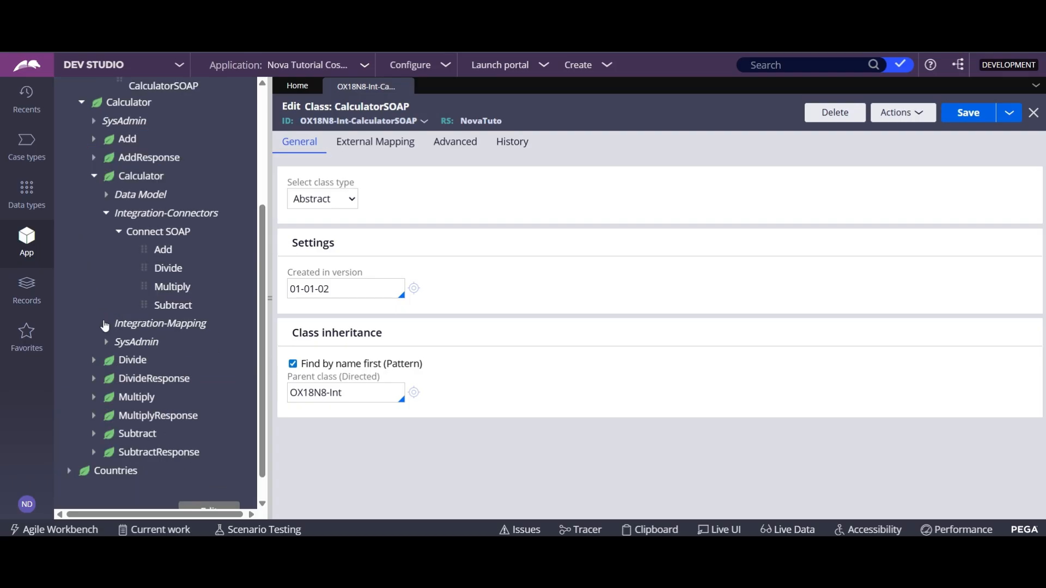
{"action": "left_click", "coordinate": [106, 326]}
{"action": "left_click", "coordinate": [118, 342]}
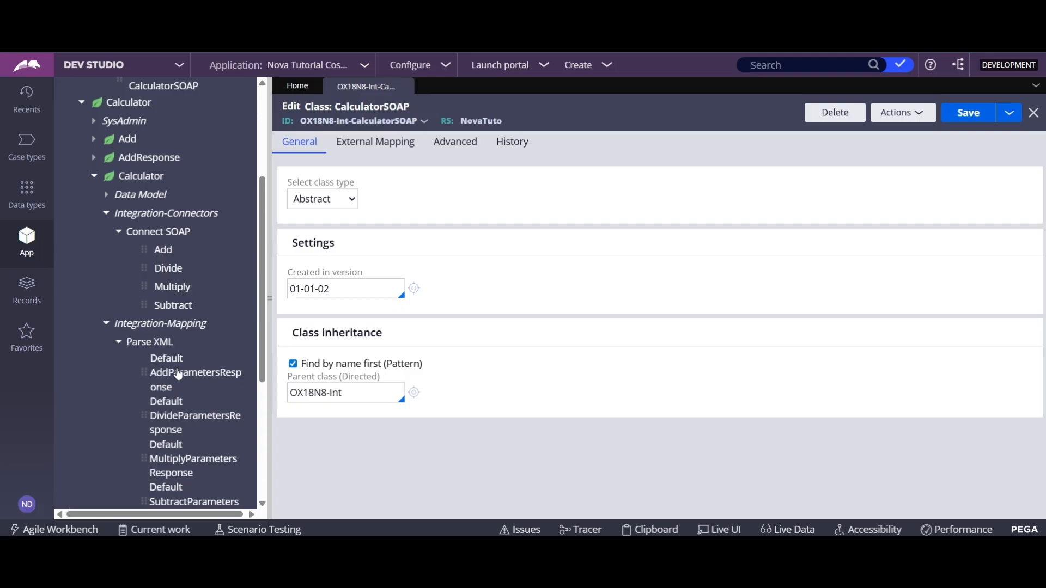
{"action": "scroll", "coordinate": [175, 395], "scroll_direction": "down", "scroll_amount": 2}
{"action": "scroll", "coordinate": [174, 395], "scroll_direction": "down", "scroll_amount": 2}
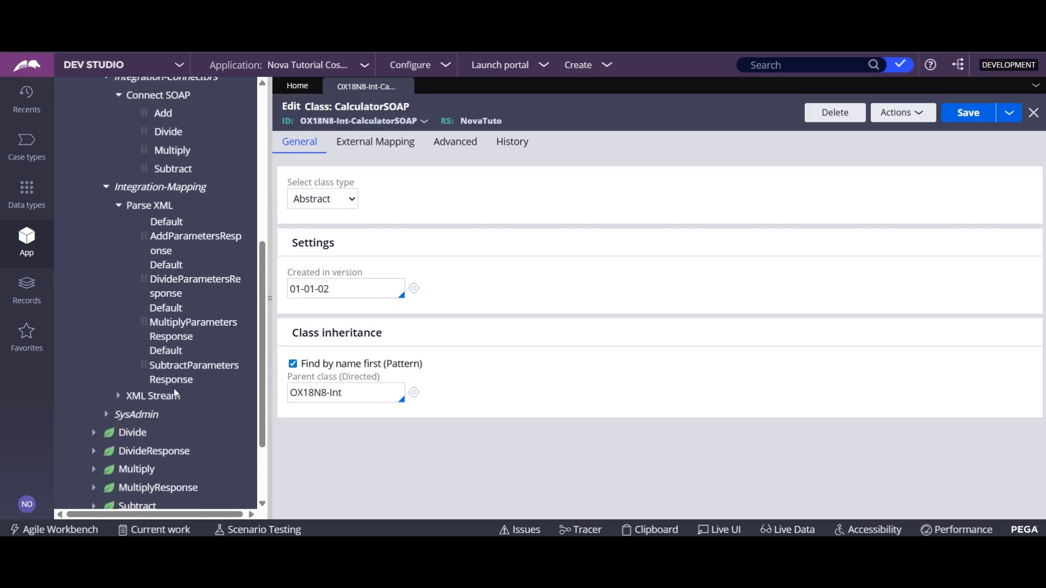
{"action": "scroll", "coordinate": [174, 392], "scroll_direction": "up", "scroll_amount": 4}
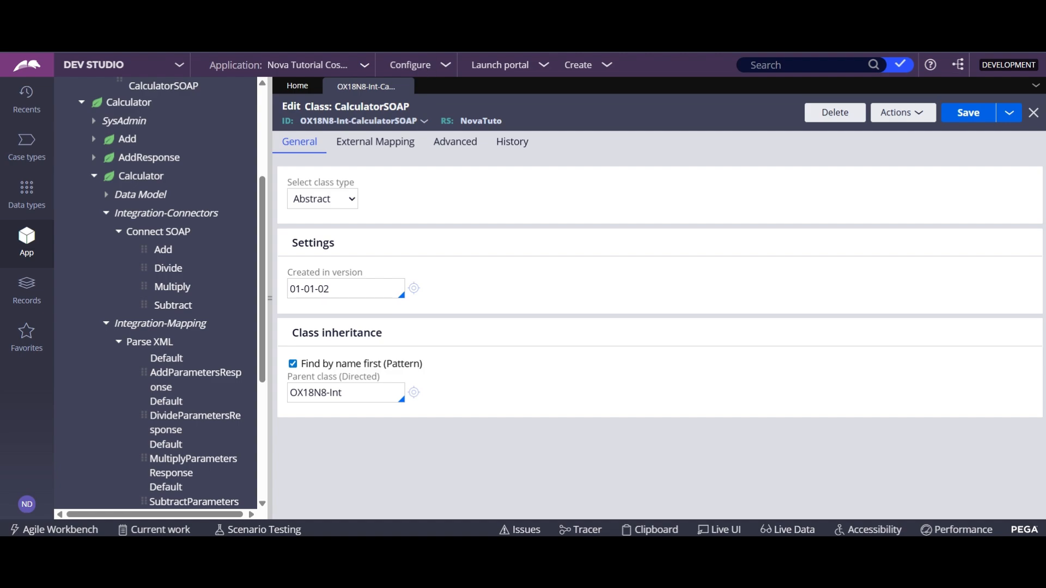
Open the Add Connect SOAP rule and review its guardrail warnings without adding justifications.
{"action": "left_click", "coordinate": [163, 249]}
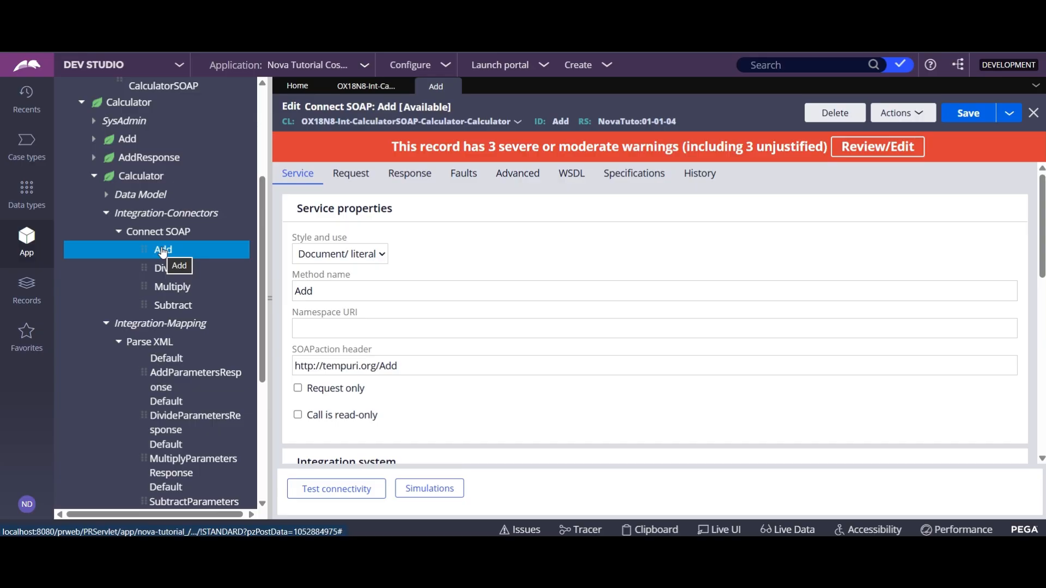
{"action": "left_click", "coordinate": [892, 151]}
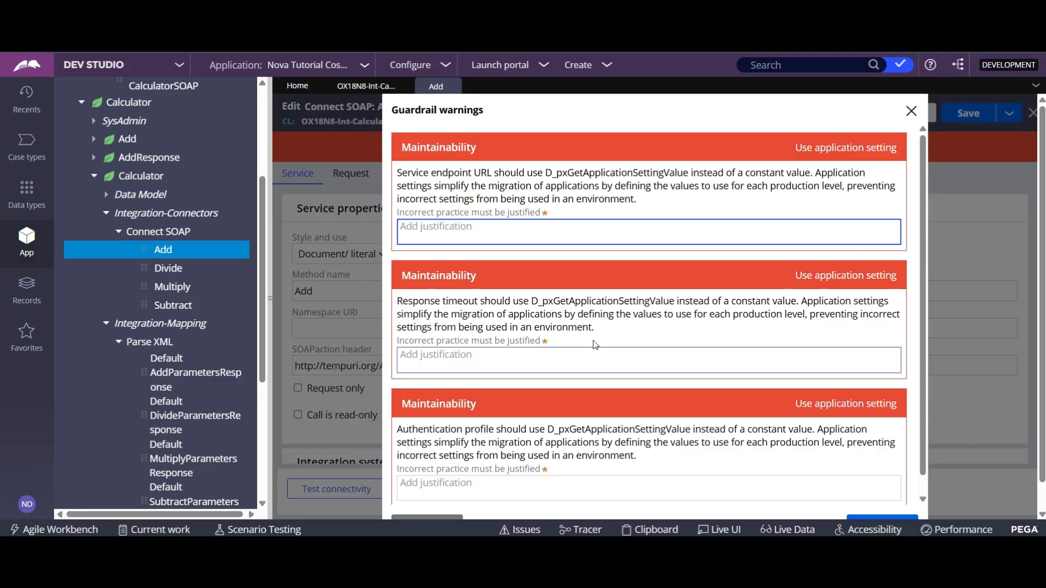
{"action": "scroll", "coordinate": [638, 337], "scroll_direction": "down", "scroll_amount": 1}
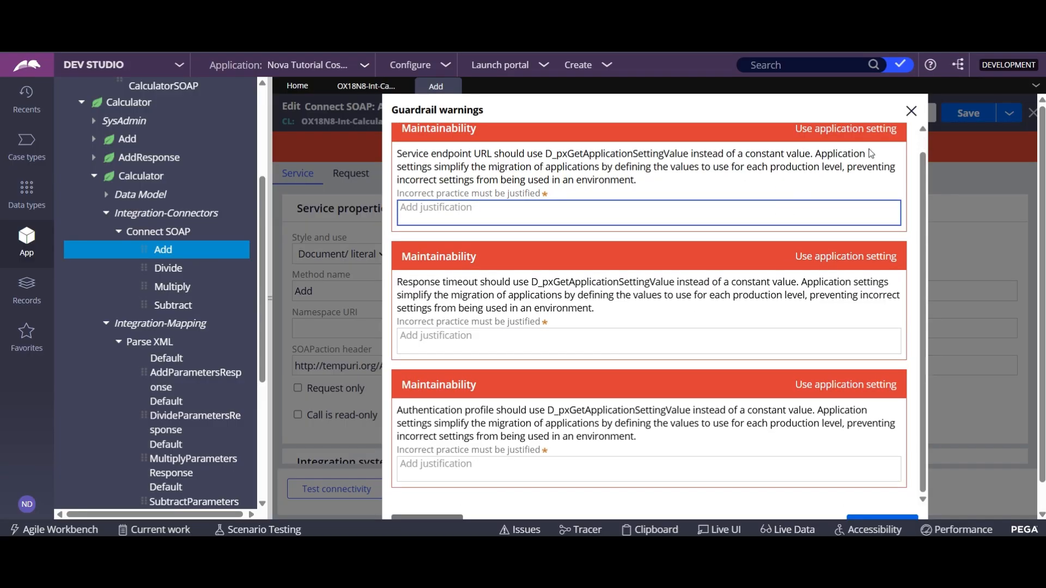
{"action": "left_click", "coordinate": [911, 110]}
Examine the Add connector's service properties, authentication and connection settings.
{"action": "scroll", "coordinate": [454, 342], "scroll_direction": "down", "scroll_amount": 1}
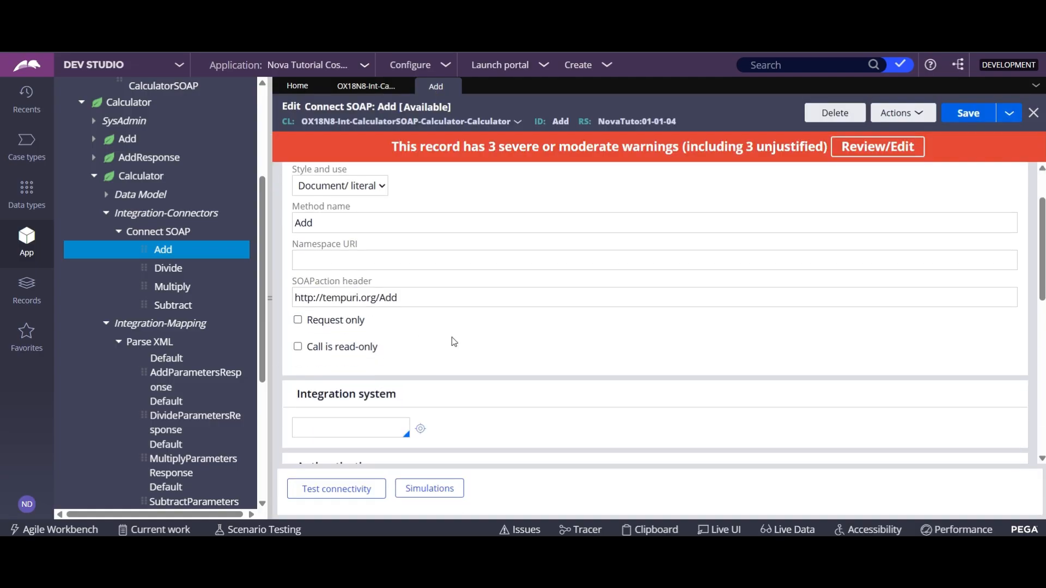
{"action": "scroll", "coordinate": [453, 342], "scroll_direction": "down", "scroll_amount": 3}
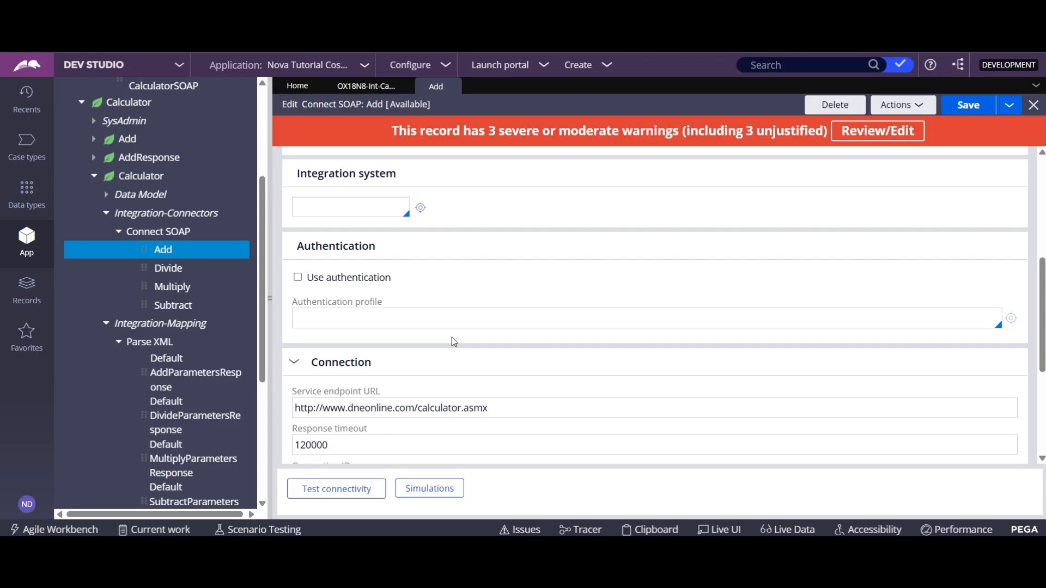
{"action": "scroll", "coordinate": [452, 342], "scroll_direction": "down", "scroll_amount": 2}
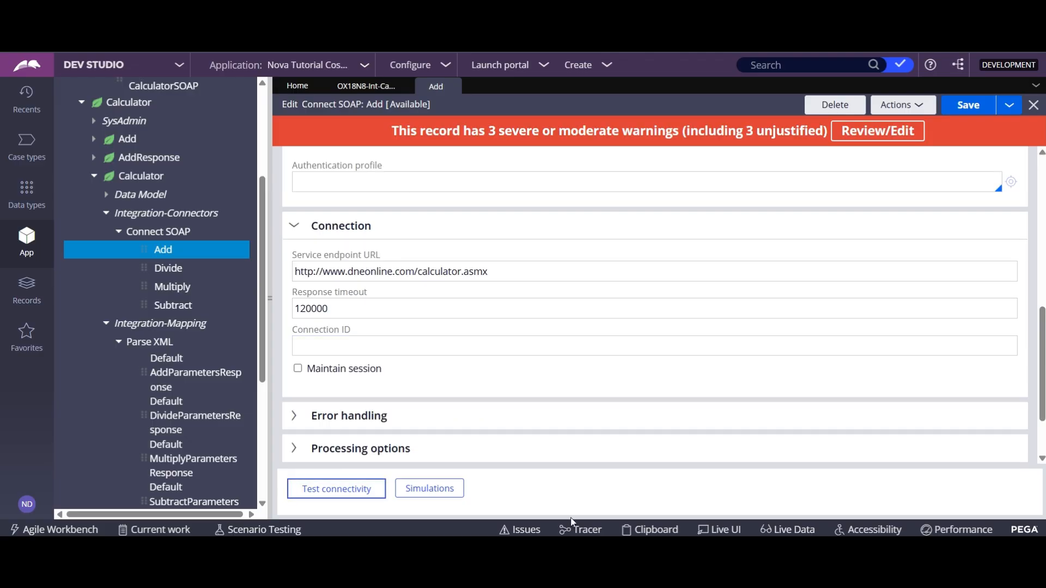
Test the Add connector's connectivity and review the overall result, tested components and debugging information.
{"action": "left_click", "coordinate": [336, 488]}
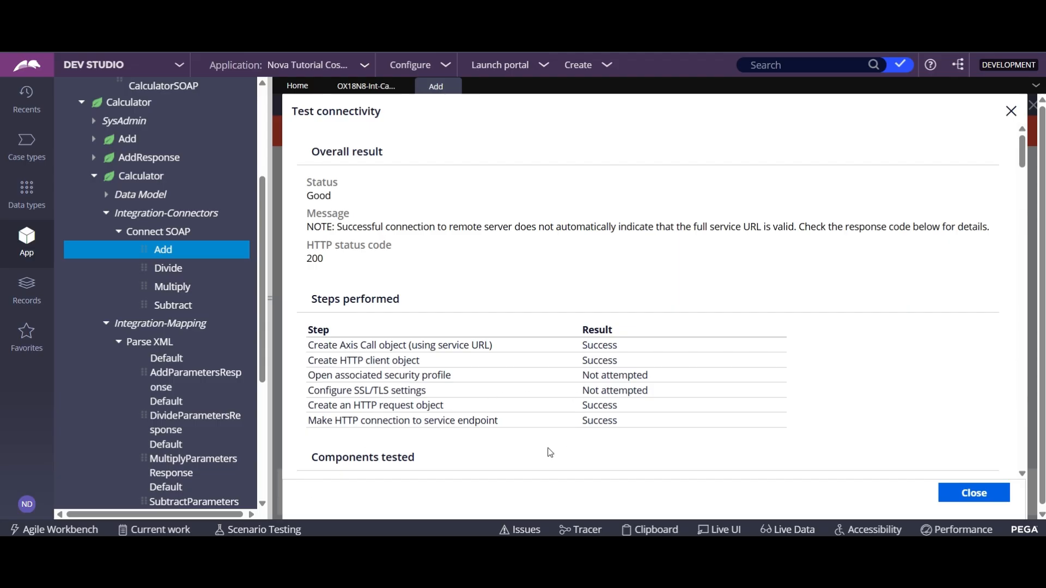
{"action": "scroll", "coordinate": [550, 449], "scroll_direction": "down", "scroll_amount": 5}
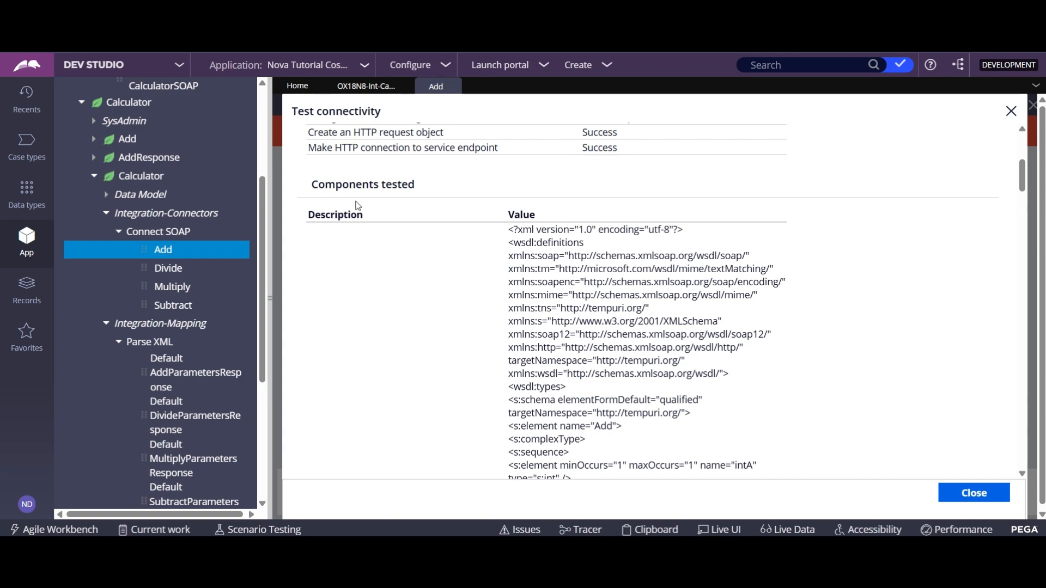
{"action": "scroll", "coordinate": [599, 333], "scroll_direction": "down", "scroll_amount": 4}
{"action": "scroll", "coordinate": [610, 336], "scroll_direction": "down", "scroll_amount": 1}
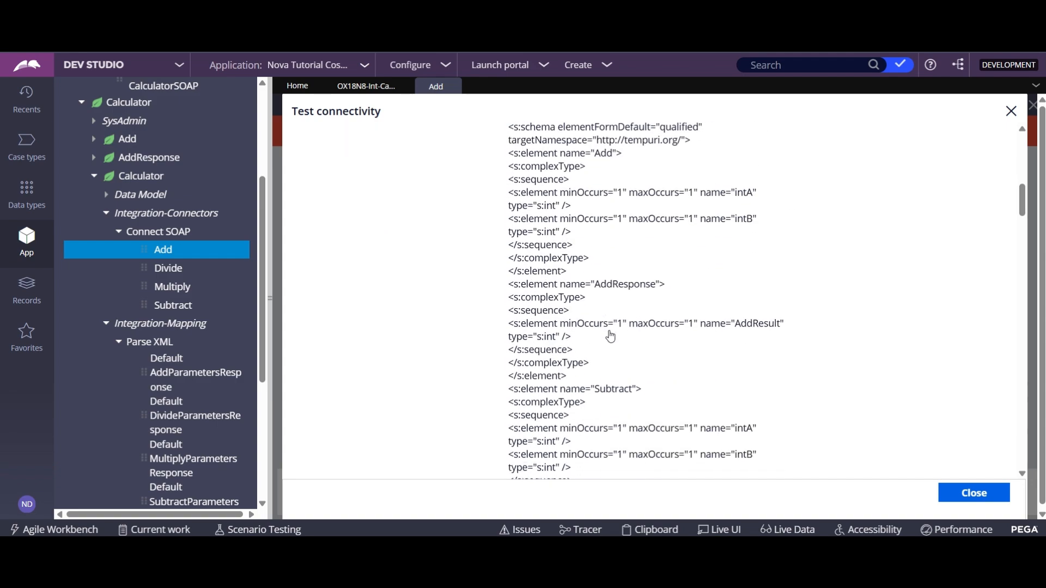
{"action": "scroll", "coordinate": [610, 336], "scroll_direction": "down", "scroll_amount": 20}
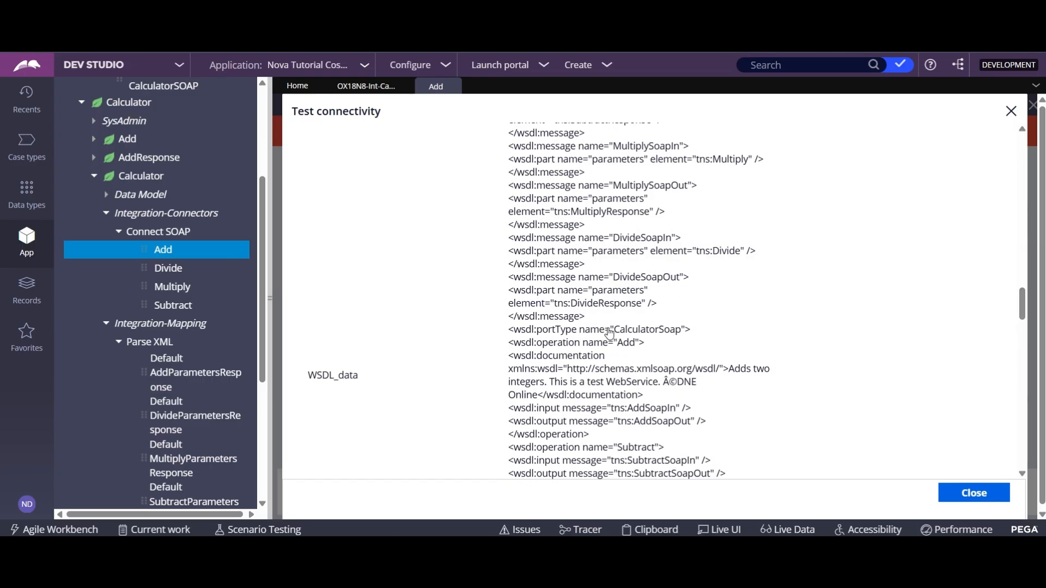
{"action": "scroll", "coordinate": [609, 334], "scroll_direction": "down", "scroll_amount": 18}
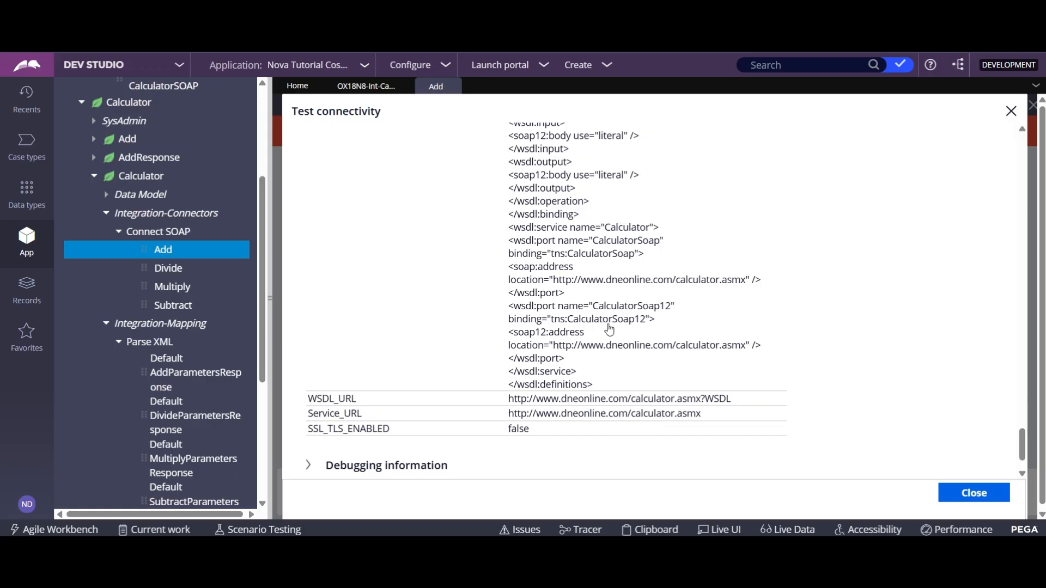
{"action": "scroll", "coordinate": [609, 330], "scroll_direction": "down", "scroll_amount": 2}
{"action": "left_click", "coordinate": [308, 401]}
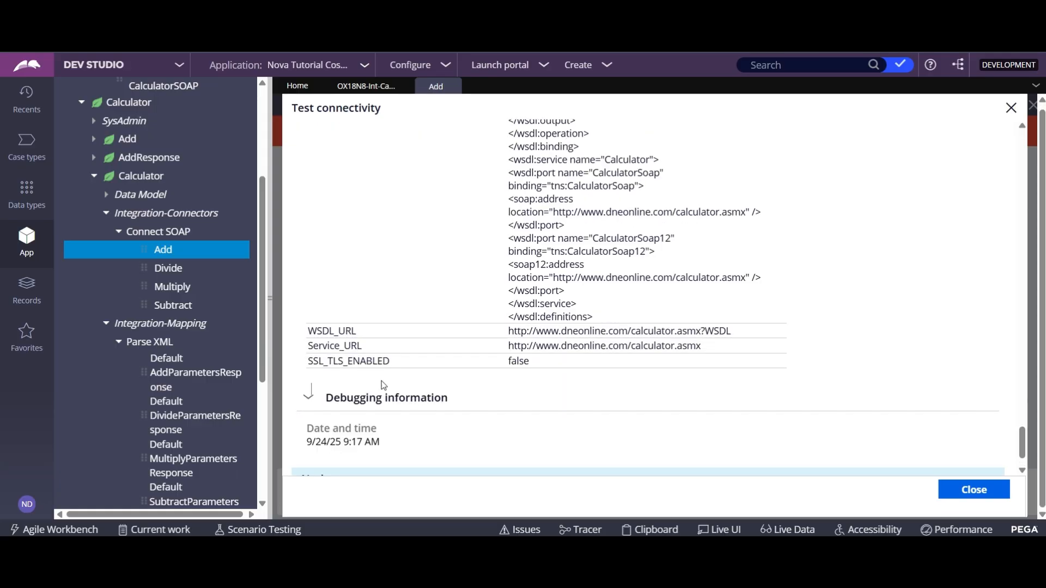
{"action": "scroll", "coordinate": [383, 386], "scroll_direction": "down", "scroll_amount": 2}
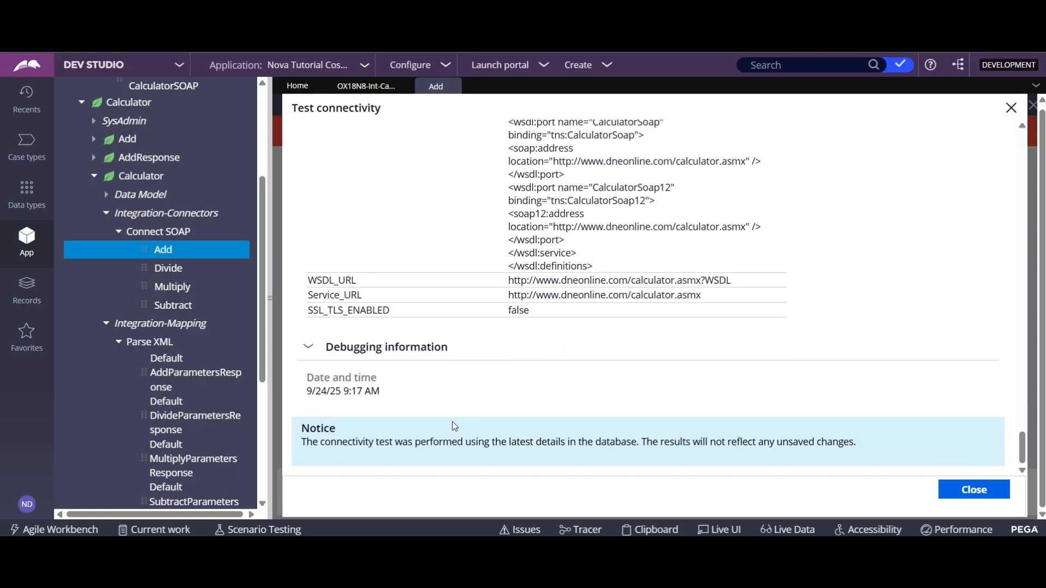
{"action": "scroll", "coordinate": [453, 422], "scroll_direction": "up", "scroll_amount": 10}
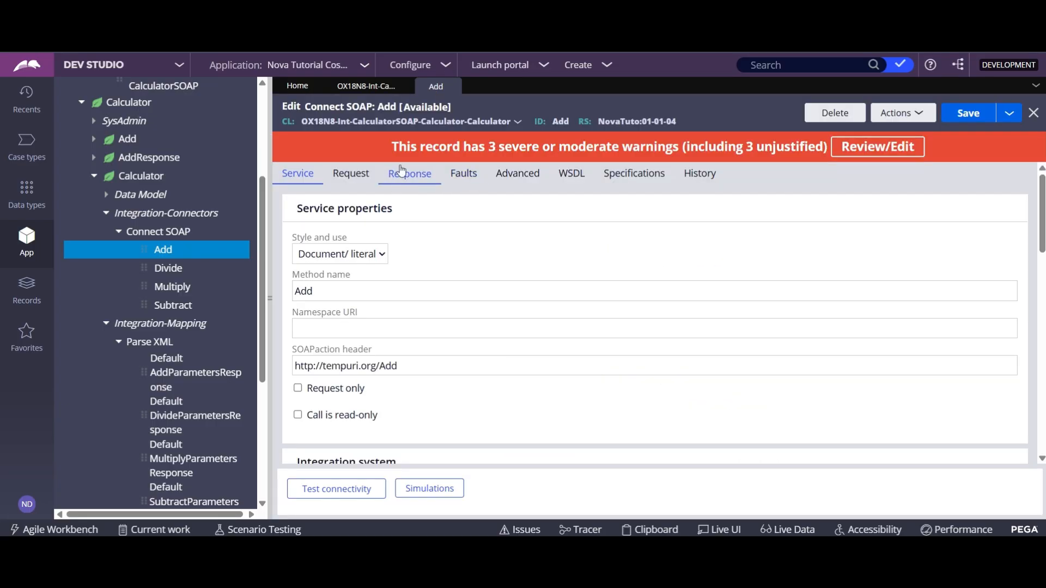
Open the AddParameters XML Stream rule from the Add connector's request parameters and inspect the intA element's mapping.
{"action": "scroll", "coordinate": [376, 191], "scroll_direction": "down", "scroll_amount": 15}
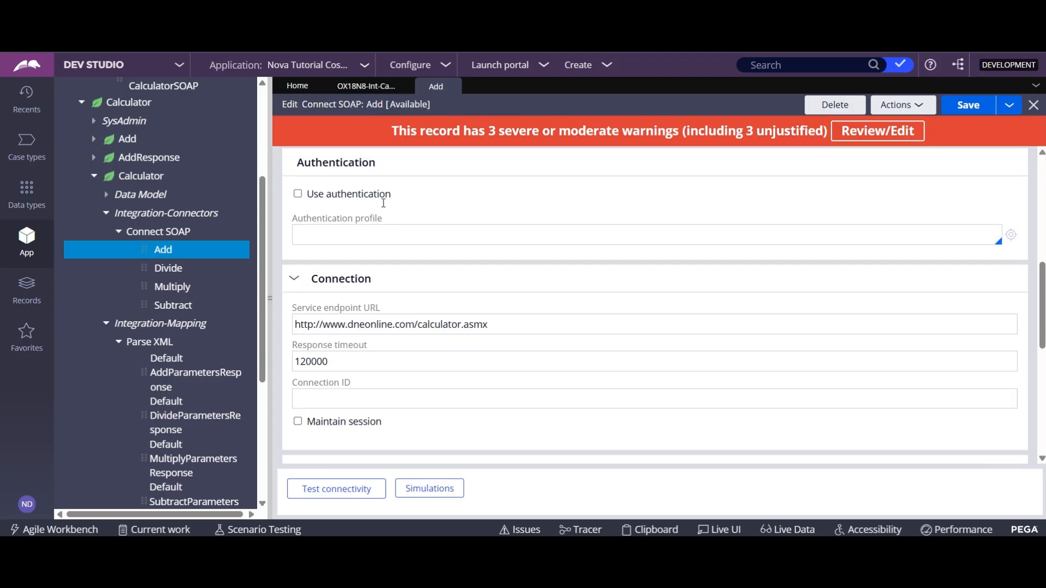
{"action": "scroll", "coordinate": [383, 195], "scroll_direction": "up", "scroll_amount": 15}
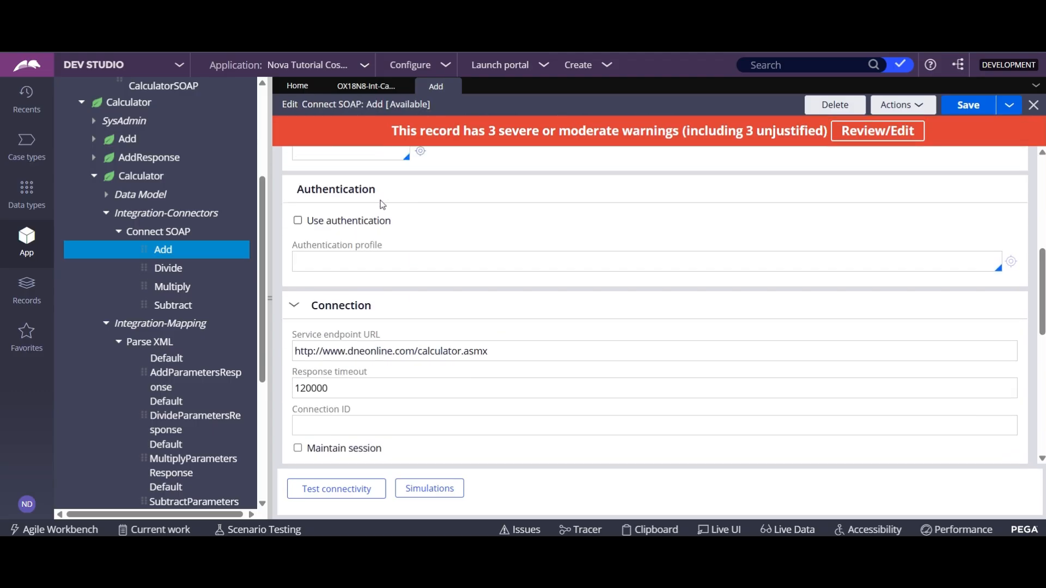
{"action": "left_click", "coordinate": [363, 175]}
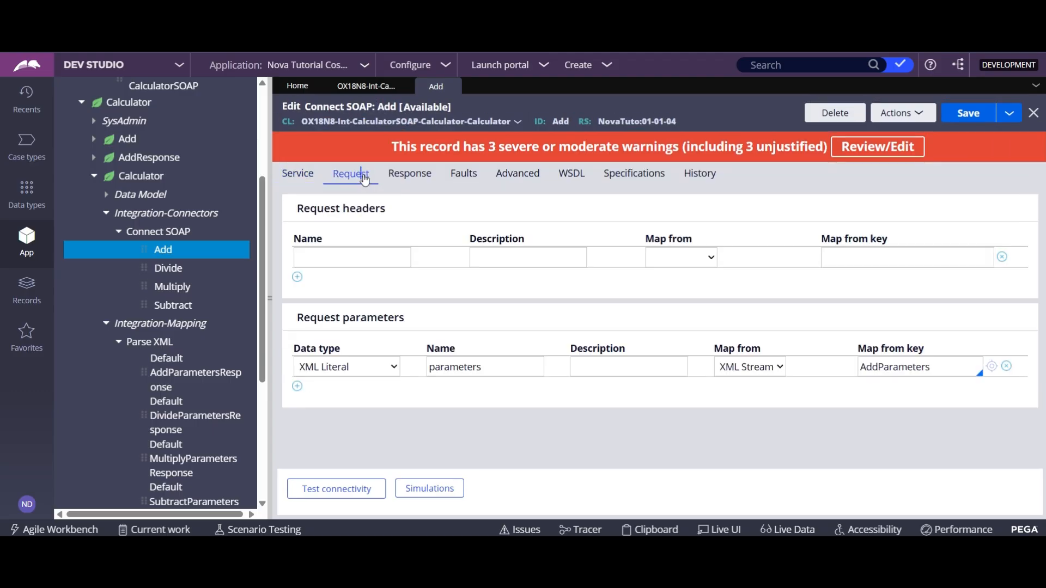
{"action": "left_click", "coordinate": [992, 366]}
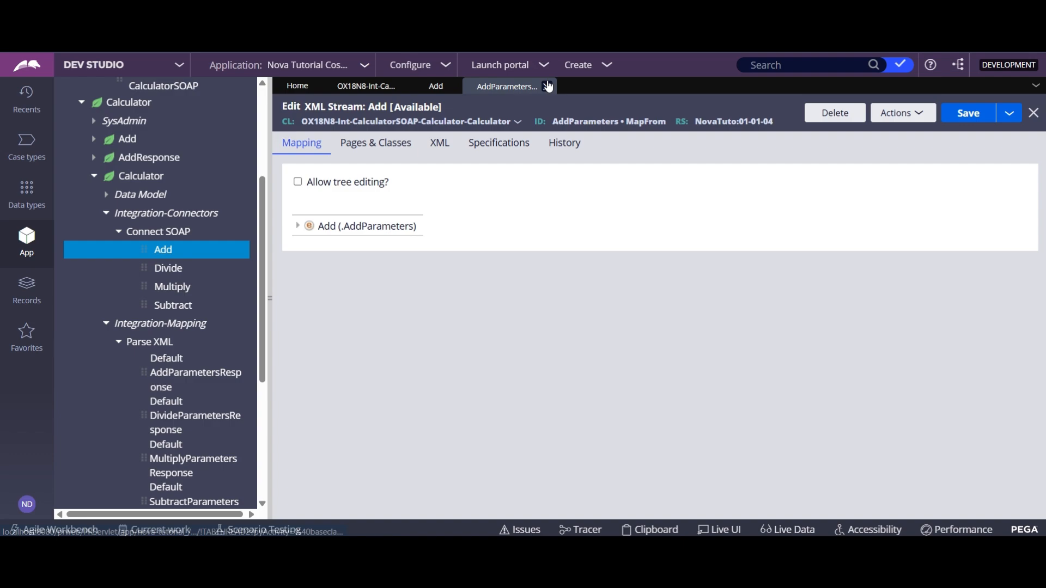
{"action": "left_click", "coordinate": [303, 224]}
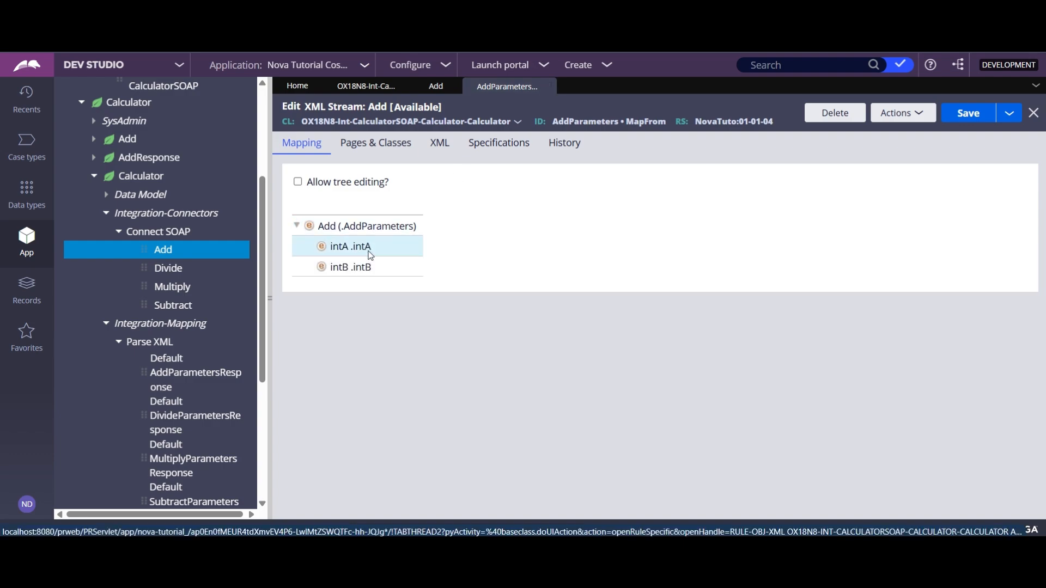
{"action": "double_click", "coordinate": [370, 254]}
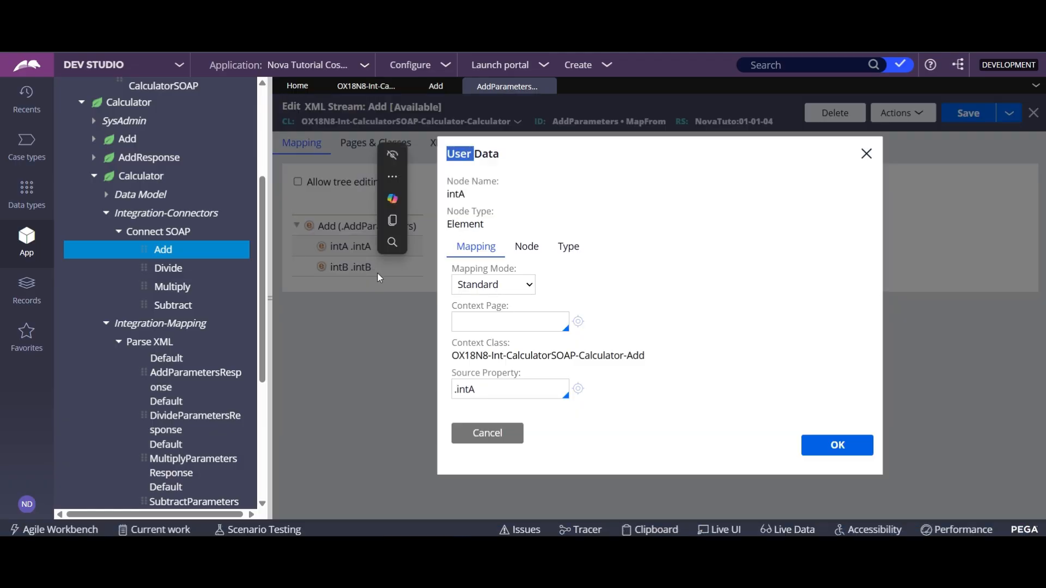
{"action": "left_click", "coordinate": [507, 355]}
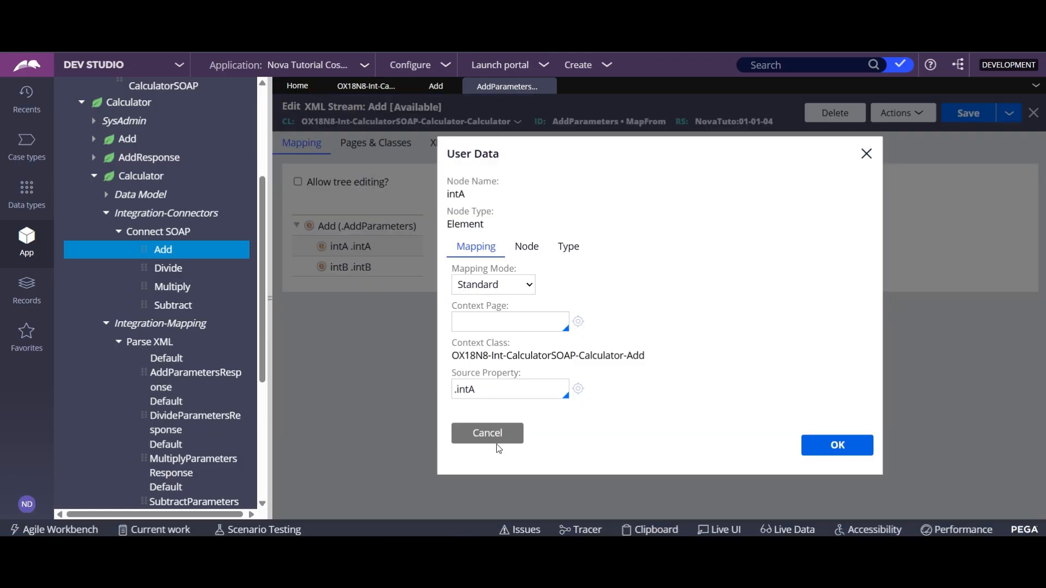
{"action": "left_click", "coordinate": [497, 444]}
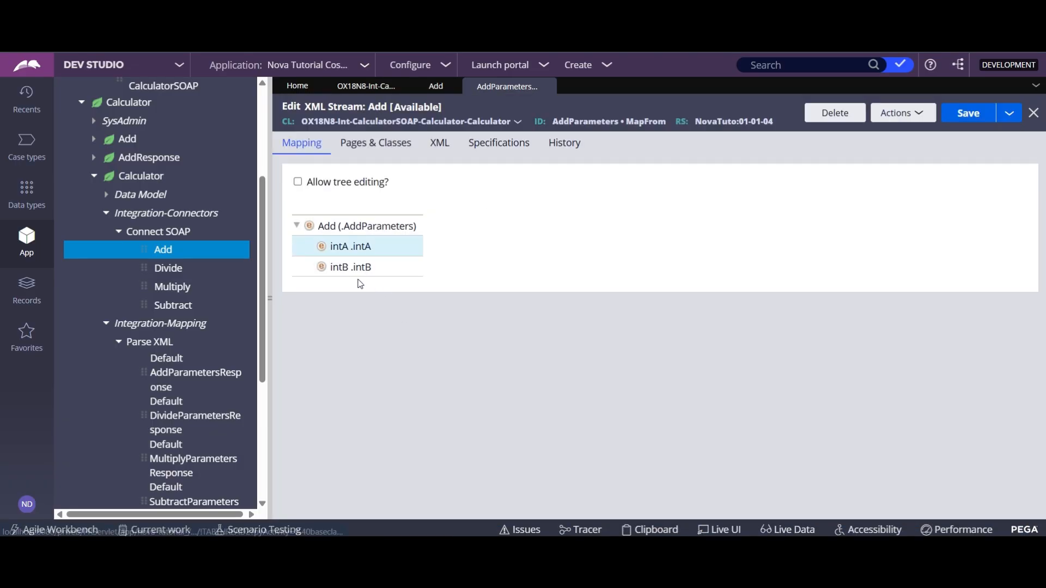
Inspect the node and type details of the intB and intA elements without changing them.
{"action": "double_click", "coordinate": [348, 267]}
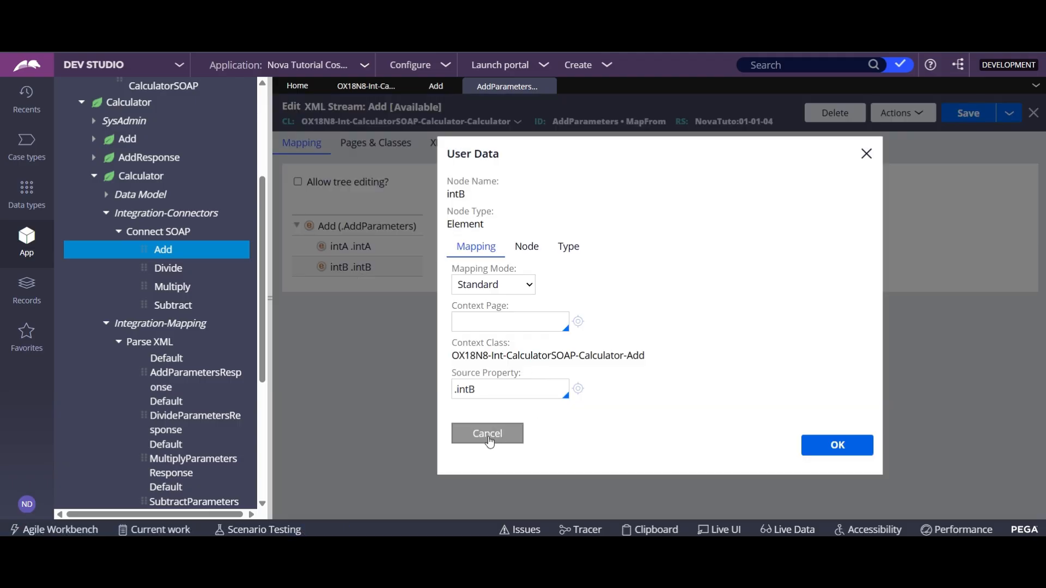
{"action": "left_click", "coordinate": [526, 247]}
{"action": "left_click", "coordinate": [568, 247]}
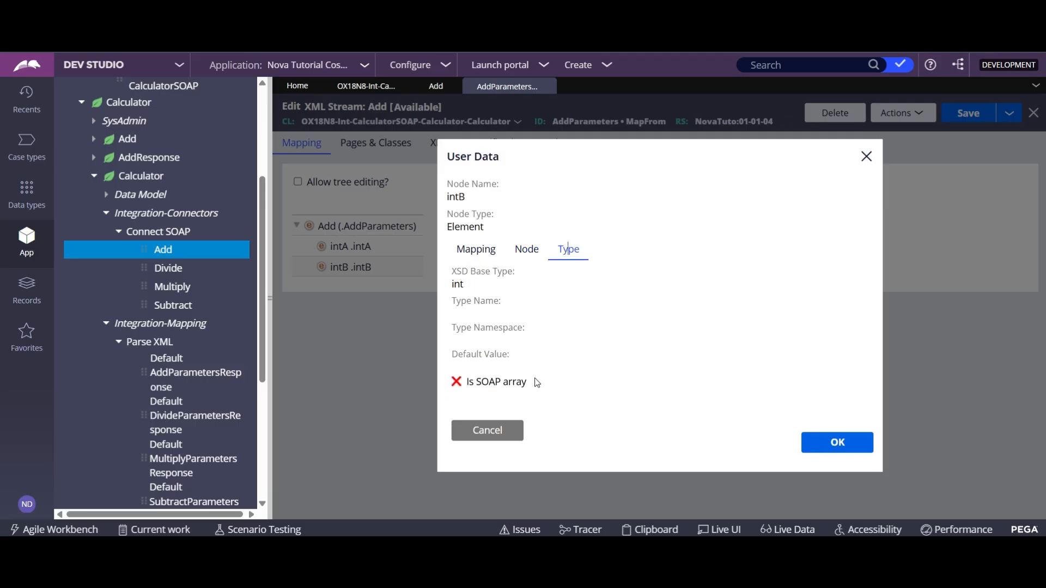
{"action": "left_click", "coordinate": [514, 429]}
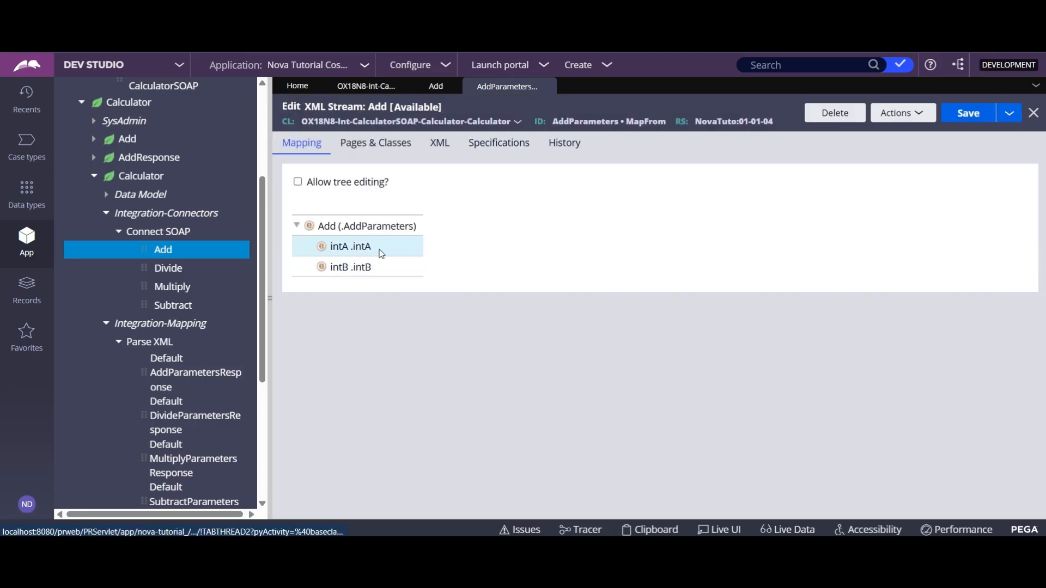
{"action": "double_click", "coordinate": [380, 249]}
{"action": "left_click", "coordinate": [526, 247]}
{"action": "left_click", "coordinate": [568, 247]}
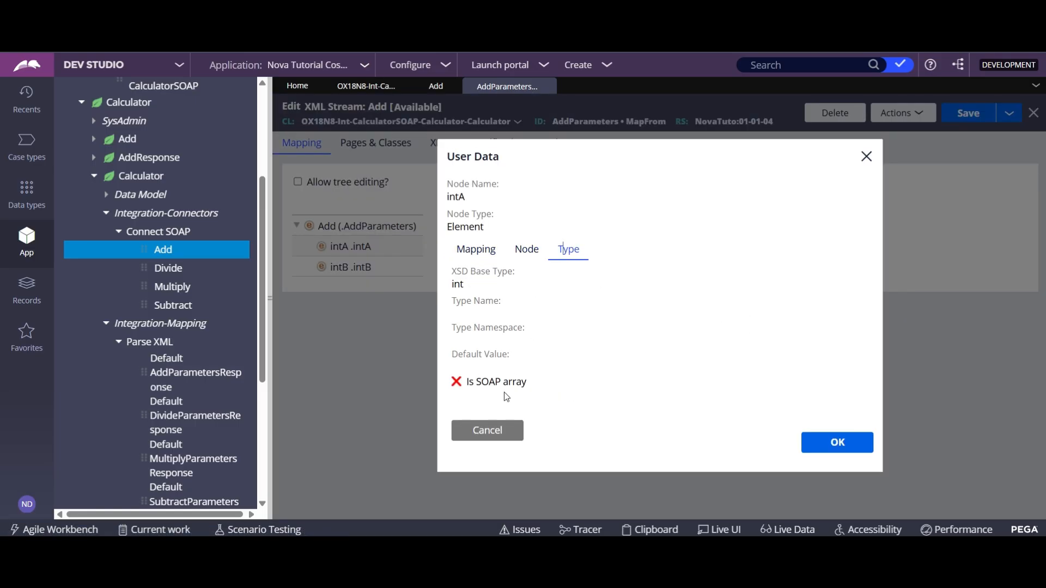
{"action": "left_click", "coordinate": [491, 428]}
Open the Parse XML rule from the Add connector's response parameters and inspect the AddResult and AddResponse elements without changing them.
{"action": "left_click", "coordinate": [435, 86]}
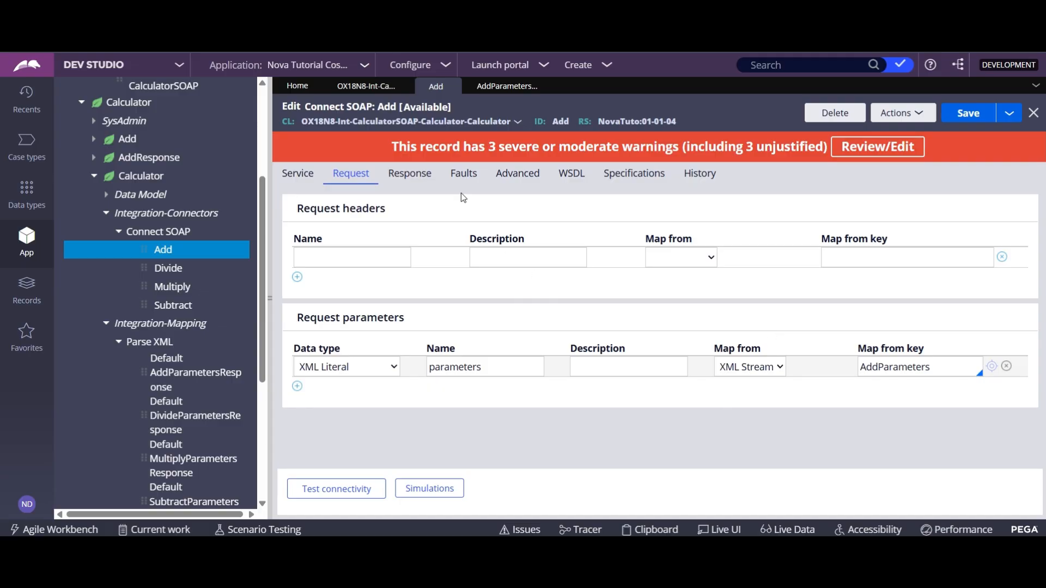
{"action": "left_click", "coordinate": [409, 173]}
{"action": "scroll", "coordinate": [625, 344], "scroll_direction": "down", "scroll_amount": 1}
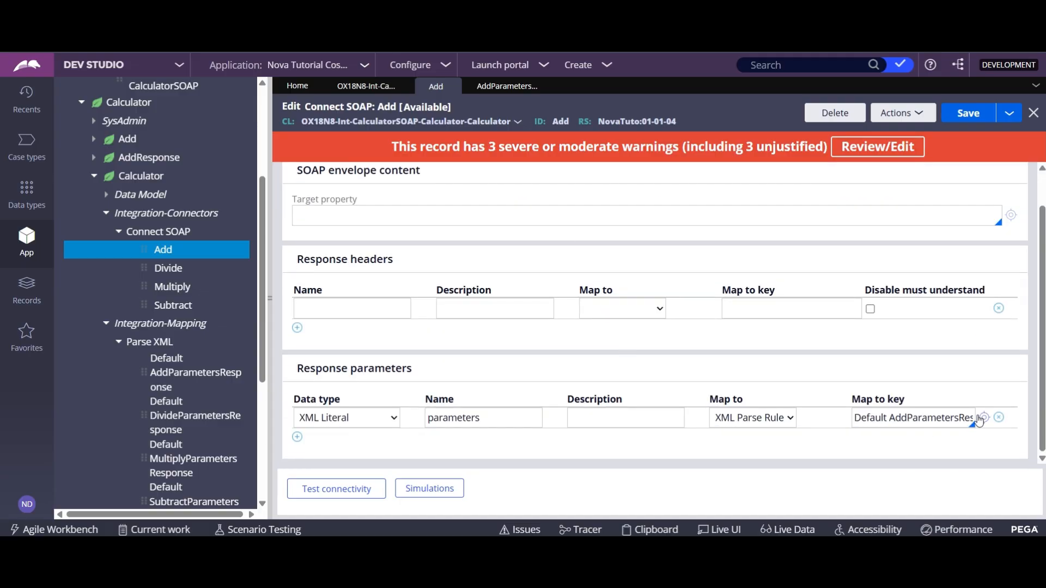
{"action": "left_click", "coordinate": [979, 418]}
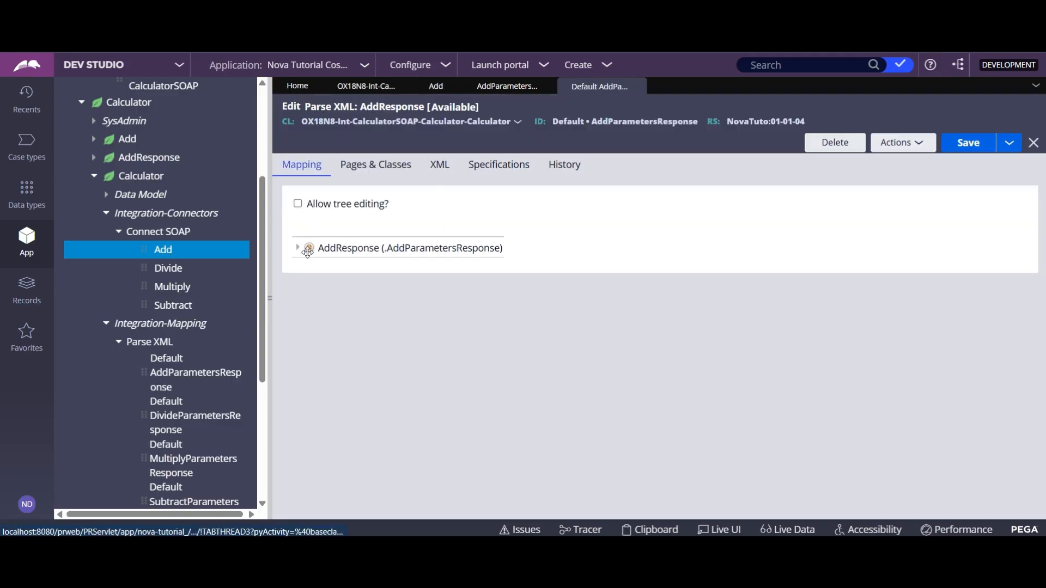
{"action": "left_click", "coordinate": [309, 249]}
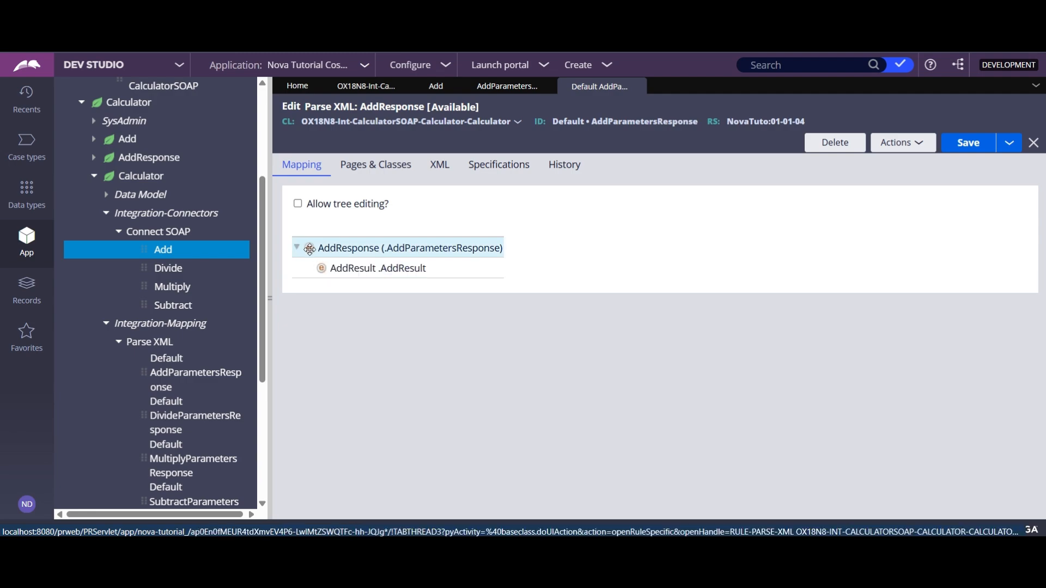
{"action": "double_click", "coordinate": [336, 269]}
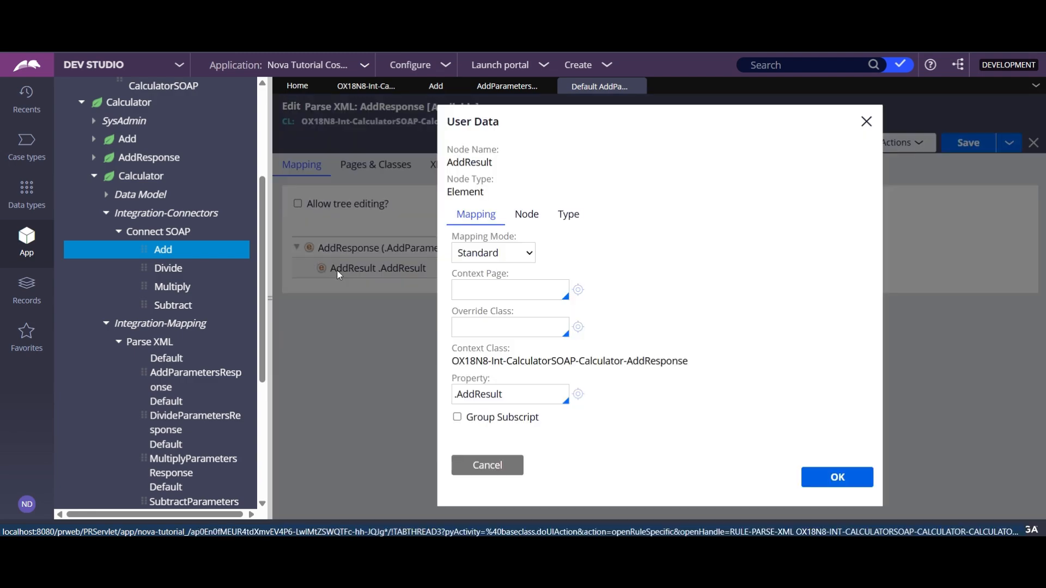
{"action": "left_click", "coordinate": [487, 466]}
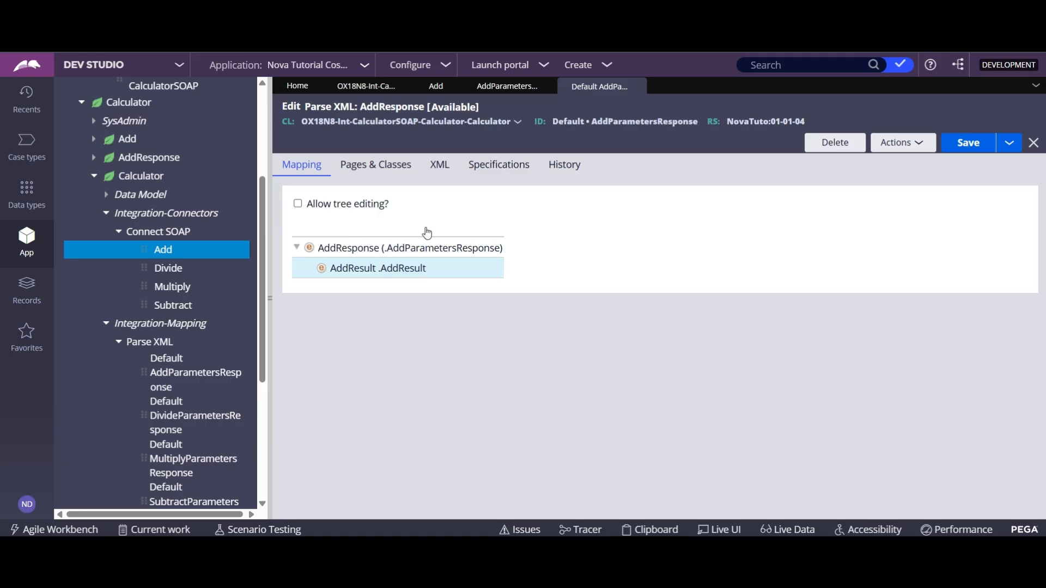
{"action": "double_click", "coordinate": [403, 248]}
{"action": "left_click", "coordinate": [482, 466]}
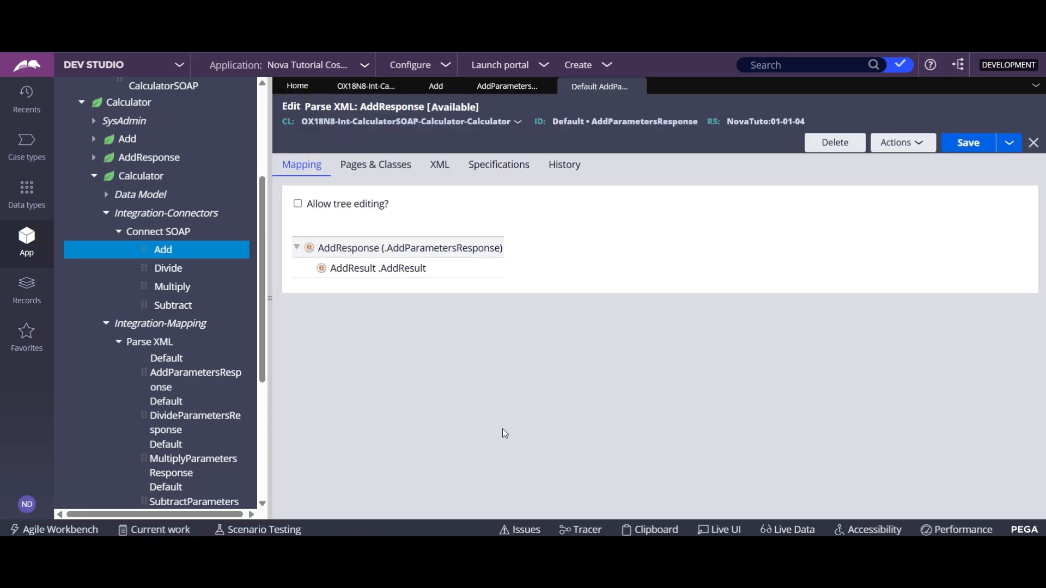
Return to the AddParameters XML Stream rule and refresh the class tree of the App explorer.
{"action": "left_click", "coordinate": [507, 86]}
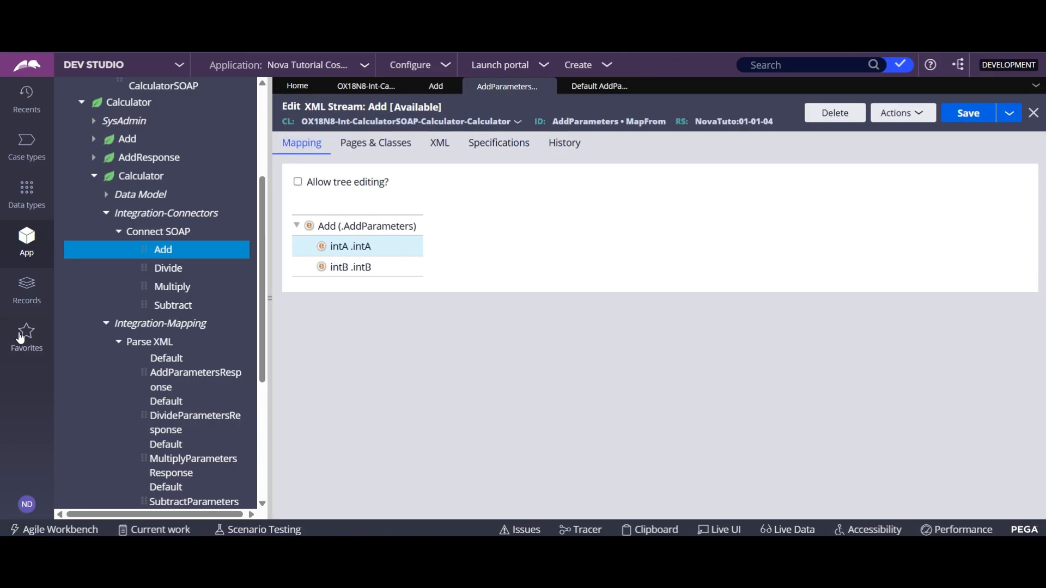
{"action": "scroll", "coordinate": [63, 273], "scroll_direction": "up", "scroll_amount": 3}
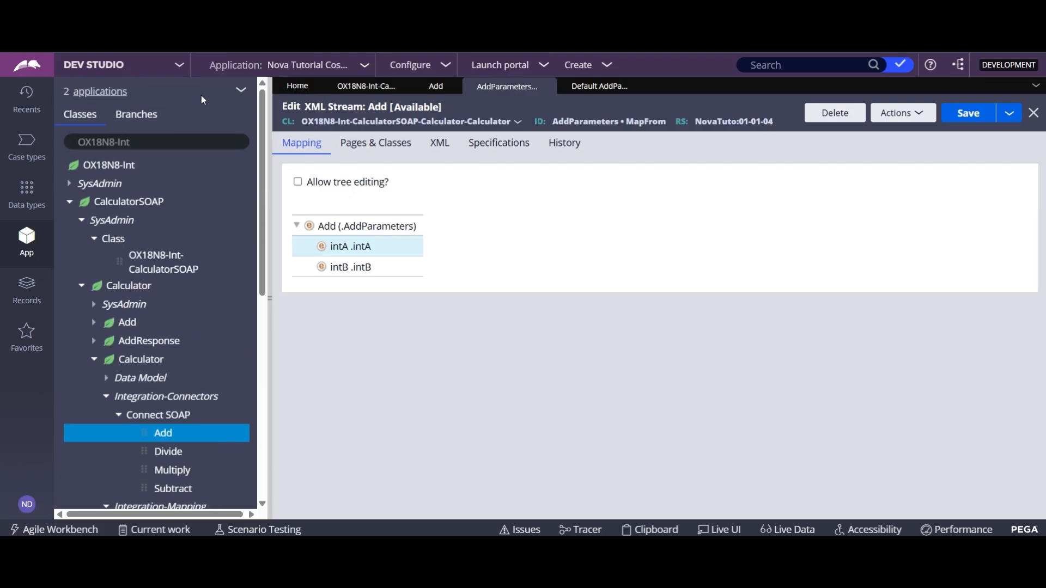
{"action": "left_click", "coordinate": [241, 90]}
{"action": "left_click", "coordinate": [254, 117]}
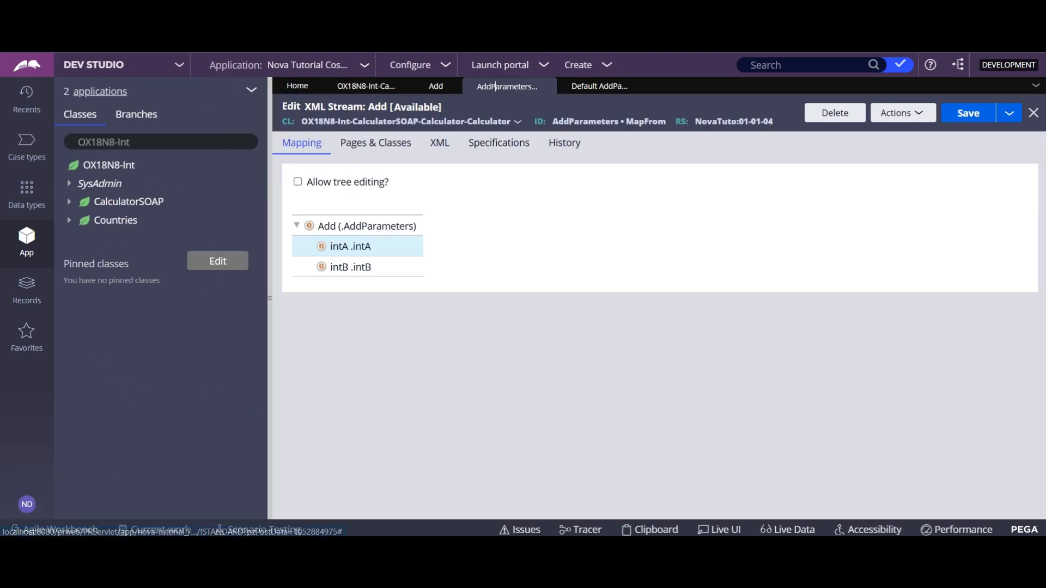
Load the OX18N8-Data class in the App explorer.
{"action": "left_click", "coordinate": [117, 142]}
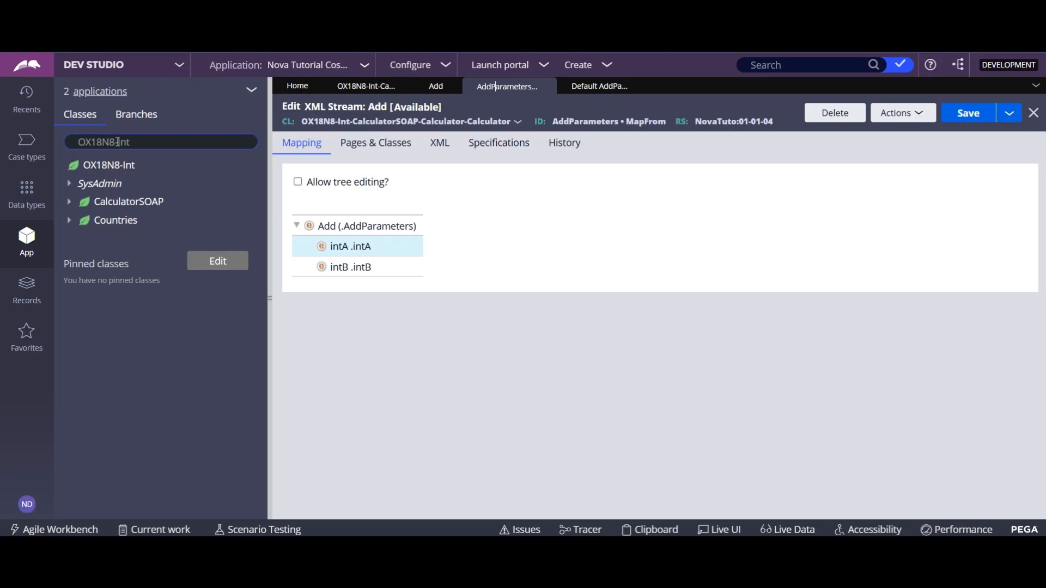
{"action": "left_click", "coordinate": [26, 199]}
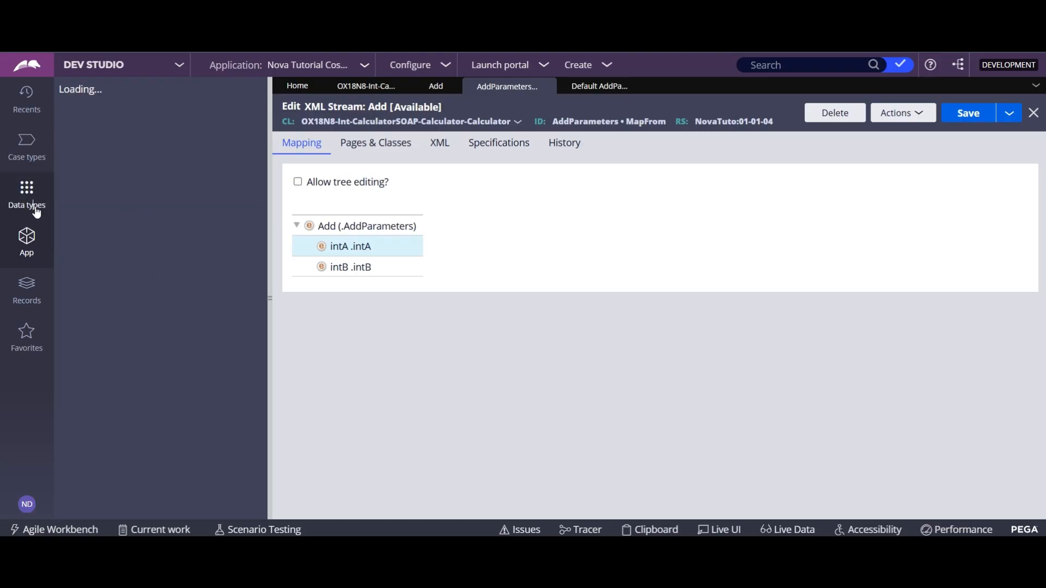
{"action": "left_click", "coordinate": [32, 240]}
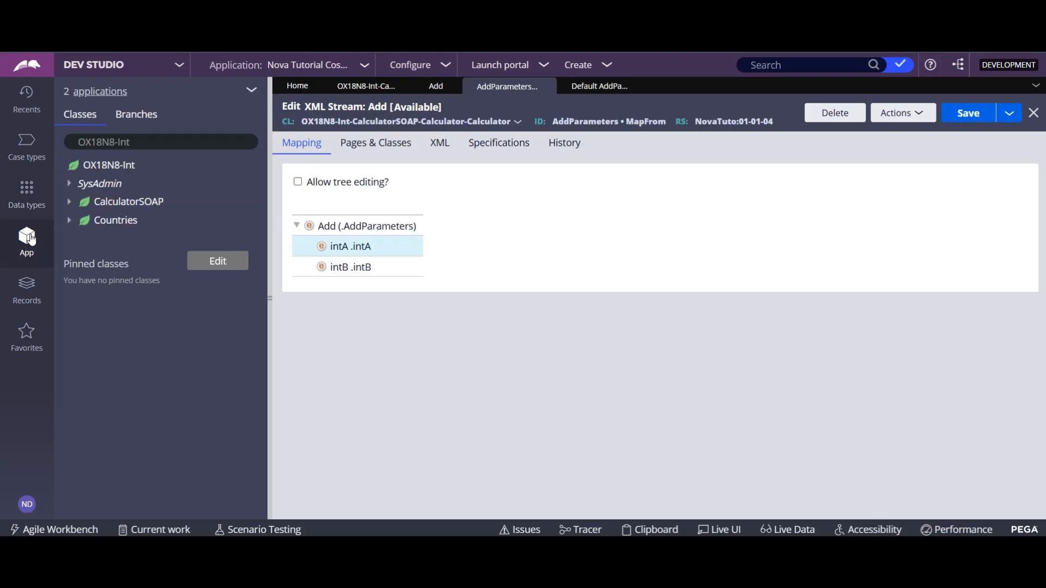
{"action": "left_click", "coordinate": [122, 143]}
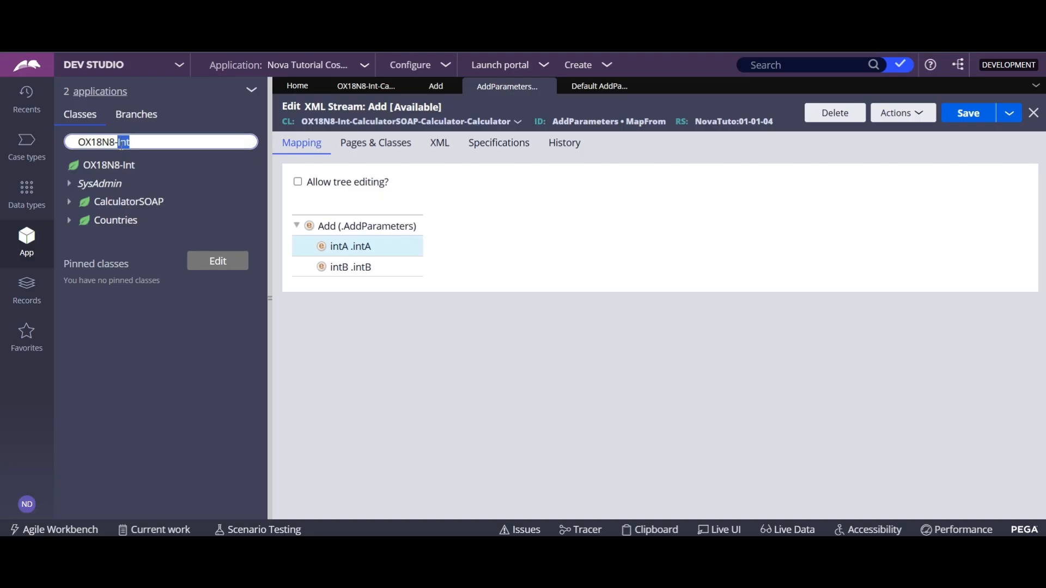
{"action": "double_click", "coordinate": [122, 143]}
{"action": "key", "text": "BackSpace"}
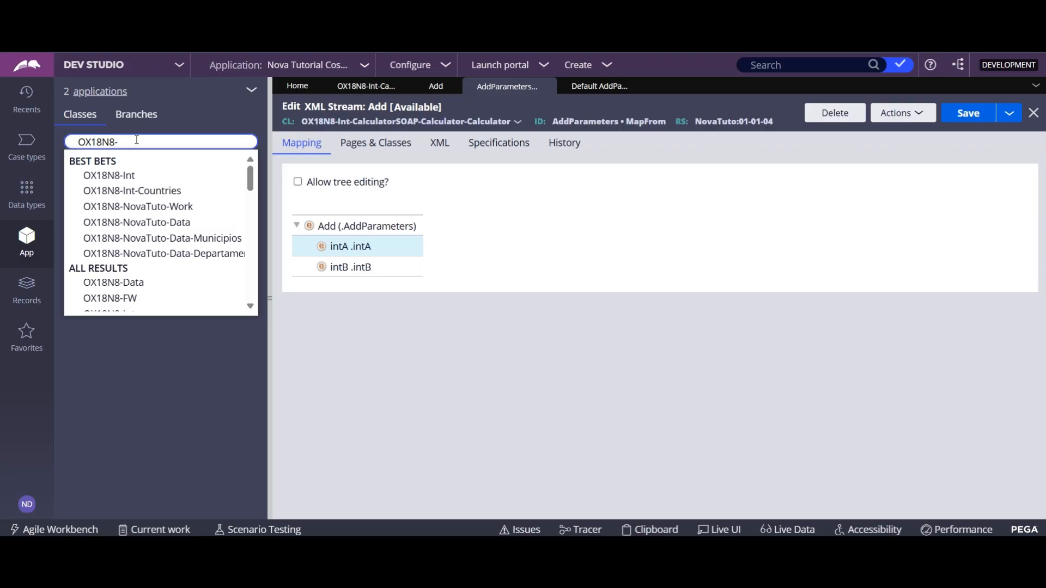
{"action": "type", "text": "Data"}
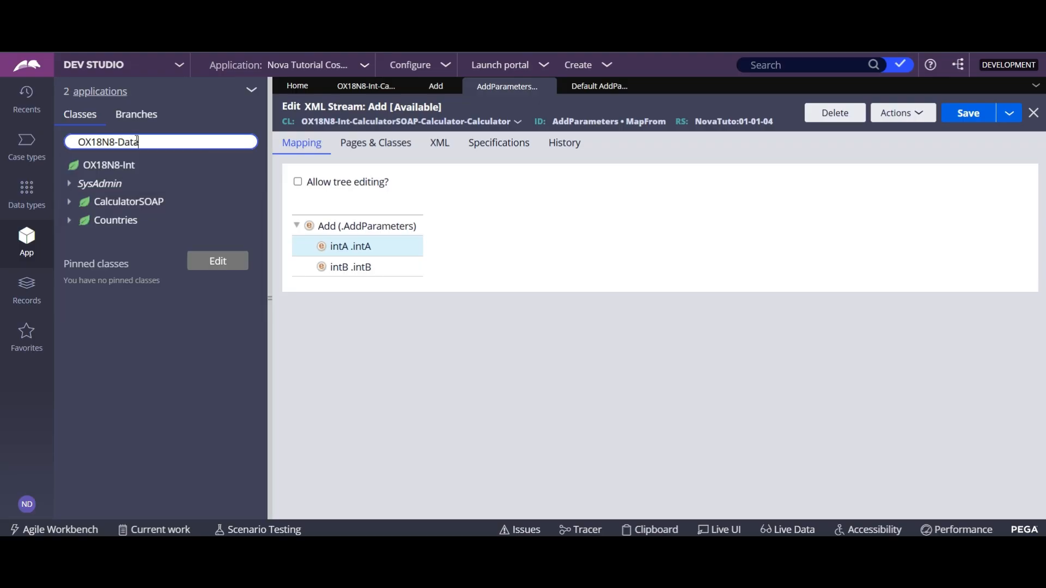
Switch the App explorer's class tree to OX18N8-NovaTuto-Data.
{"action": "double_click", "coordinate": [136, 142]}
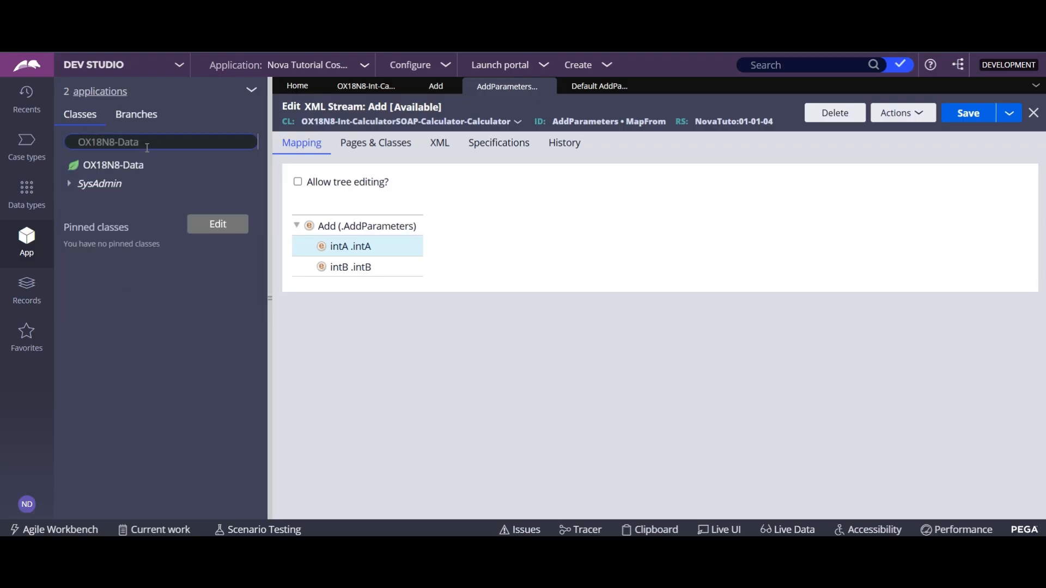
{"action": "key", "text": "BackSpace"}
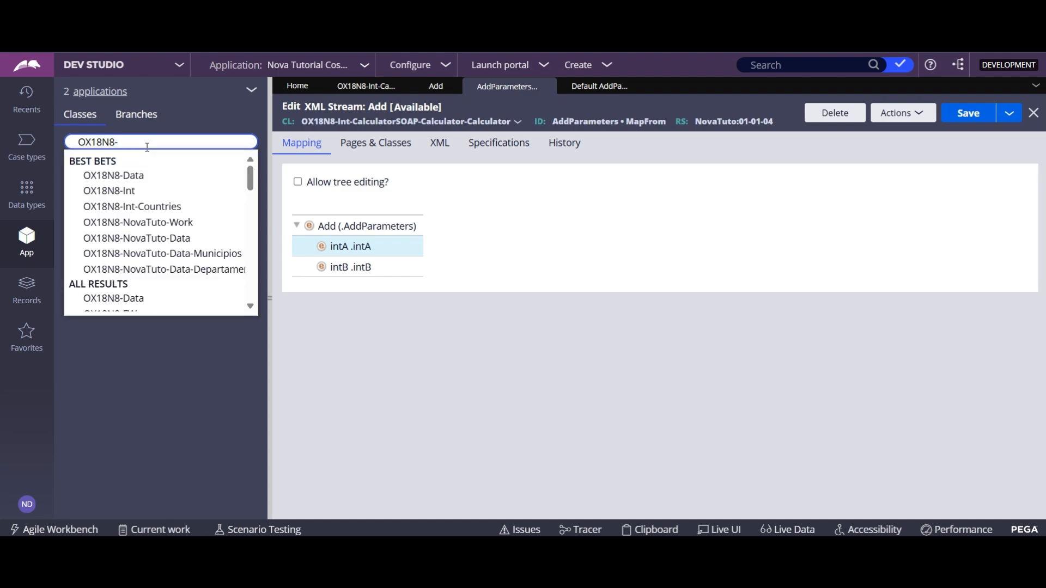
{"action": "left_click", "coordinate": [90, 238]}
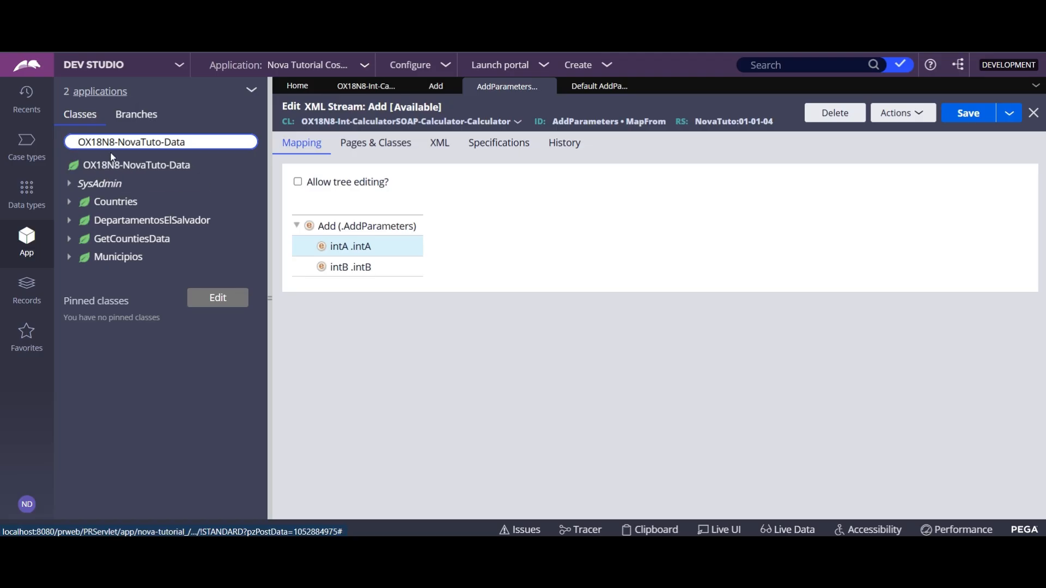
Start a new SysAdmin Class record under OX18N8-NovaTuto-Data and label it CalcAPI.
{"action": "right_click", "coordinate": [109, 169]}
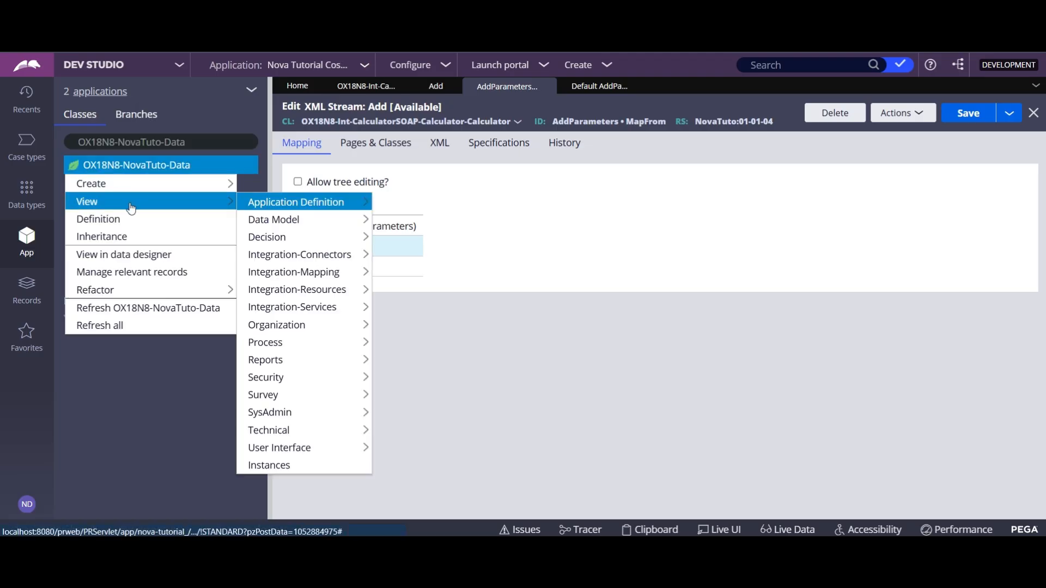
{"action": "mouse_move", "coordinate": [136, 184]}
{"action": "mouse_move", "coordinate": [295, 350]}
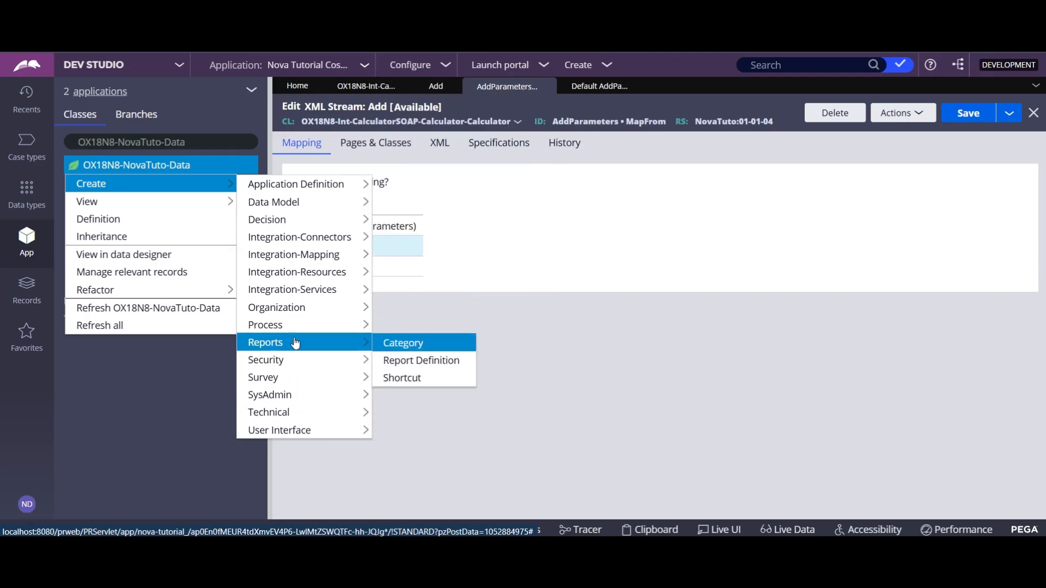
{"action": "mouse_move", "coordinate": [303, 396]}
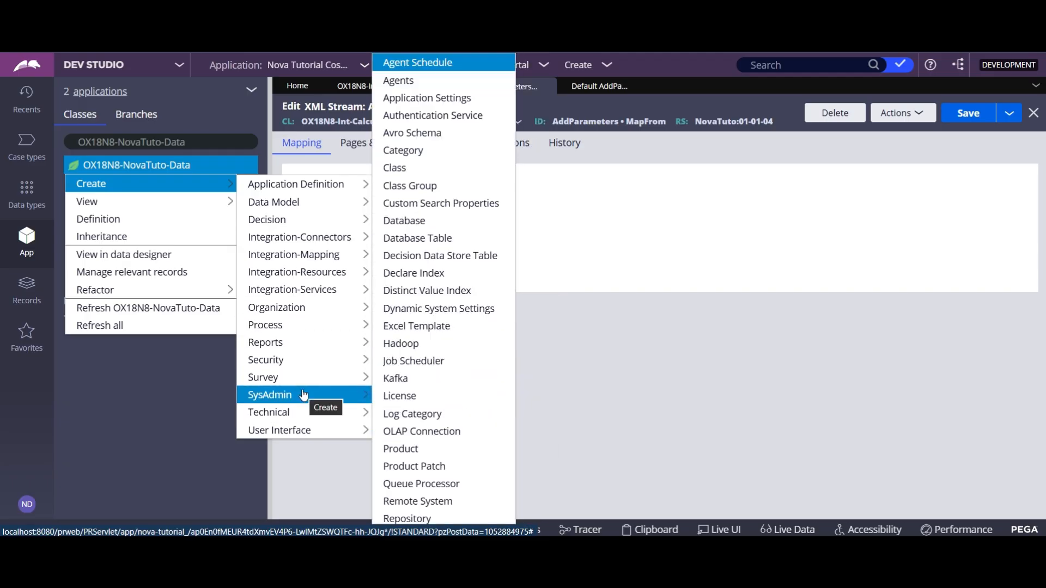
{"action": "left_click", "coordinate": [415, 172]}
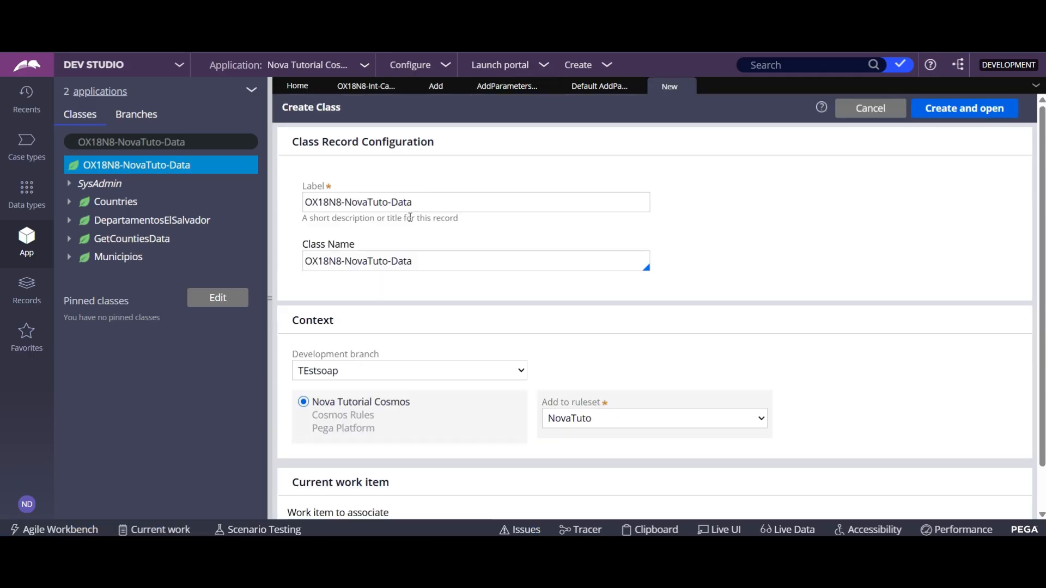
{"action": "triple_click", "coordinate": [415, 203]}
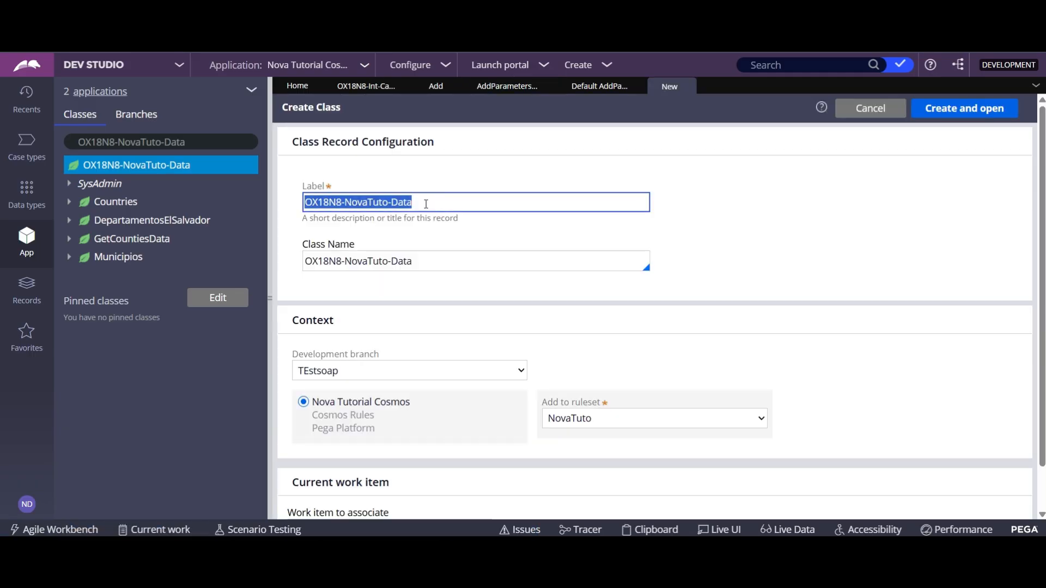
{"action": "type", "text": "Call"}
{"action": "key", "text": "BackSpace"}
{"action": "type", "text": "c"}
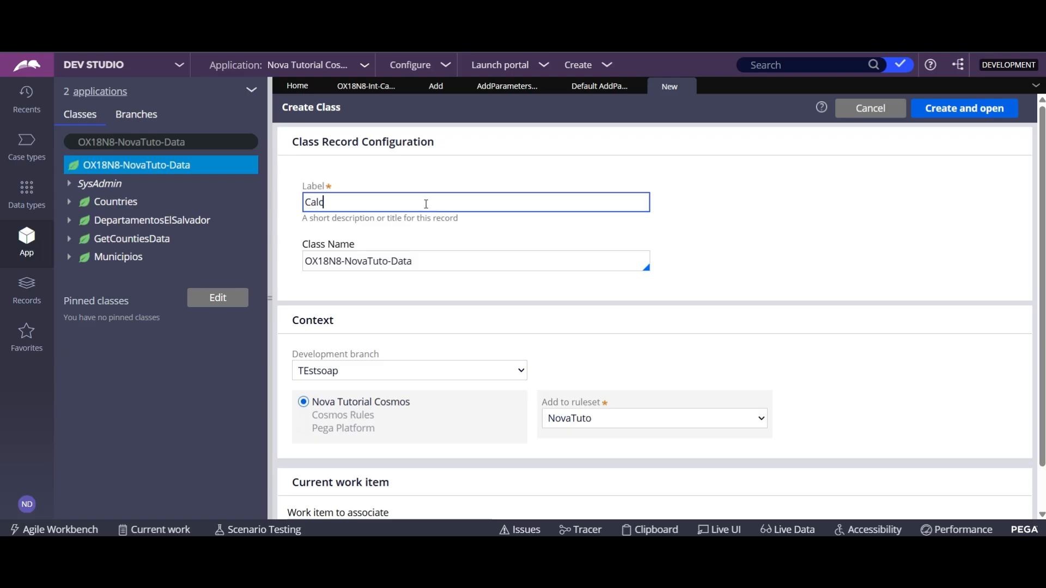
{"action": "type", "text": "API"}
Set the new record's class name to OX18N8-NovaTuto-Data-CalcAPI, reusing the label as its ending.
{"action": "left_click", "coordinate": [483, 266]}
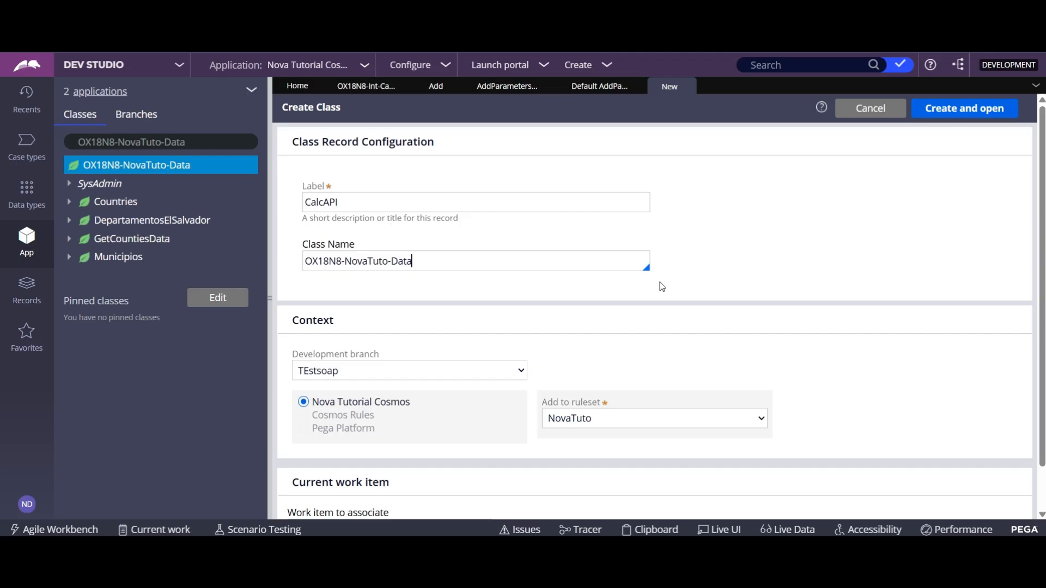
{"action": "type", "text": "*"}
{"action": "key", "text": "Left"}
{"action": "type", "text": "-"}
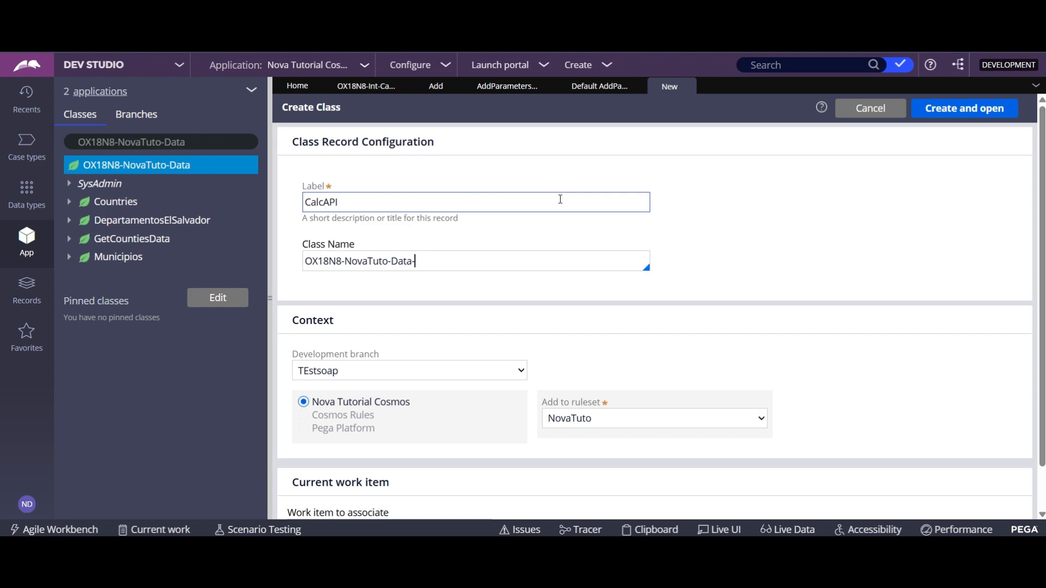
{"action": "double_click", "coordinate": [562, 199]}
{"action": "key", "text": "ctrl+c"}
{"action": "left_click", "coordinate": [480, 257]}
{"action": "key", "text": "ctrl+v"}
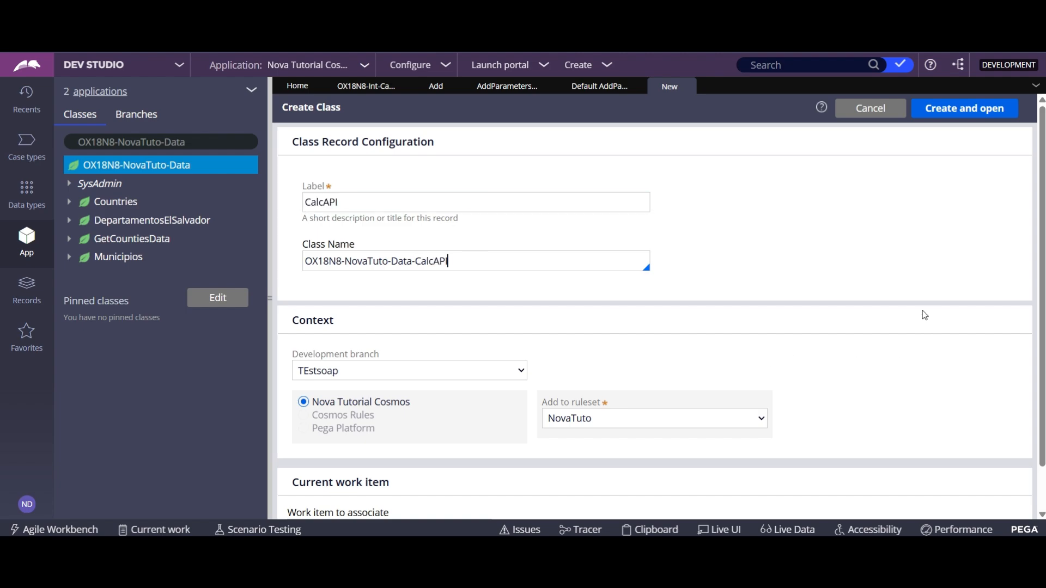
Set the class's development branch to [No branch], then create and open the record.
{"action": "left_click", "coordinate": [430, 364]}
{"action": "left_click", "coordinate": [372, 412]}
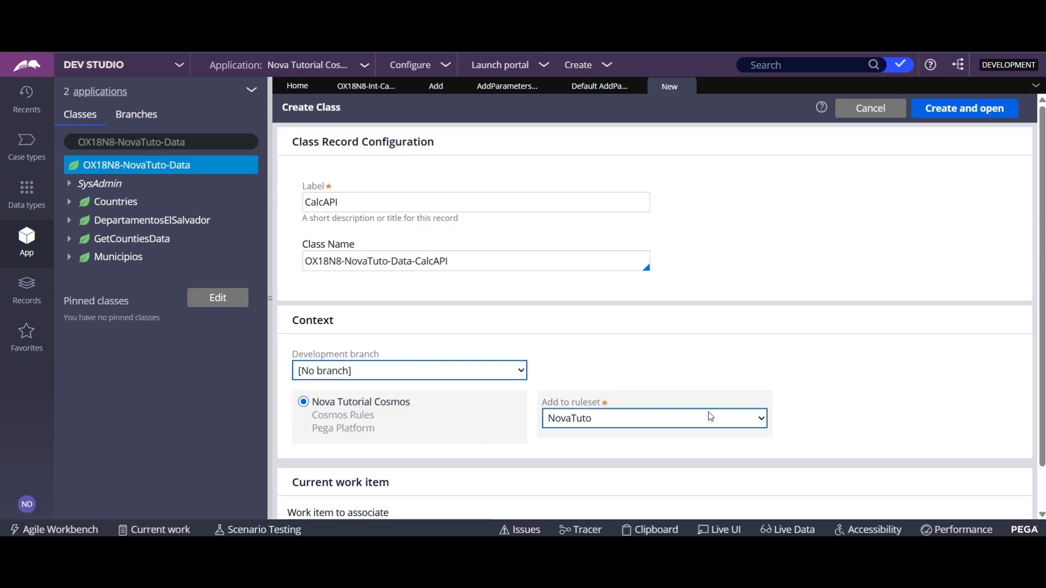
{"action": "left_click", "coordinate": [960, 111]}
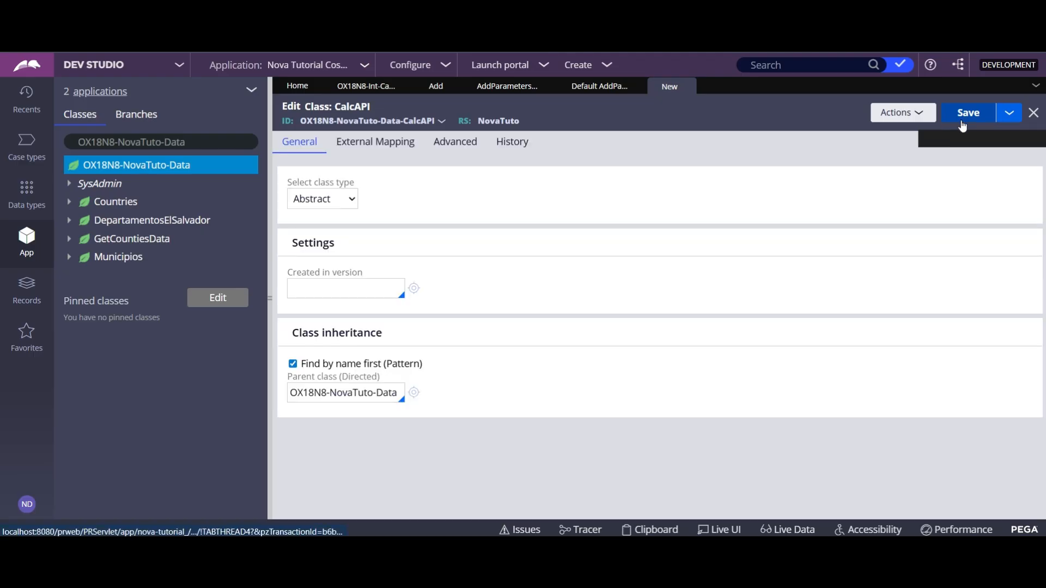
Set the CalcAPI class's created-in version to 01-01-02 and try to save the class.
{"action": "left_click", "coordinate": [351, 281]}
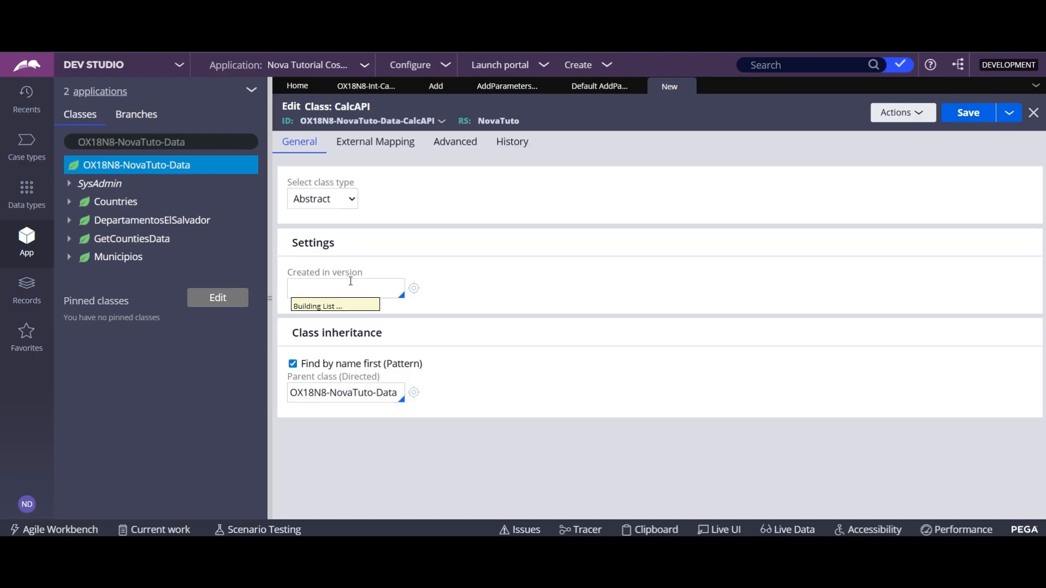
{"action": "key", "text": "Down"}
{"action": "key", "text": "Return"}
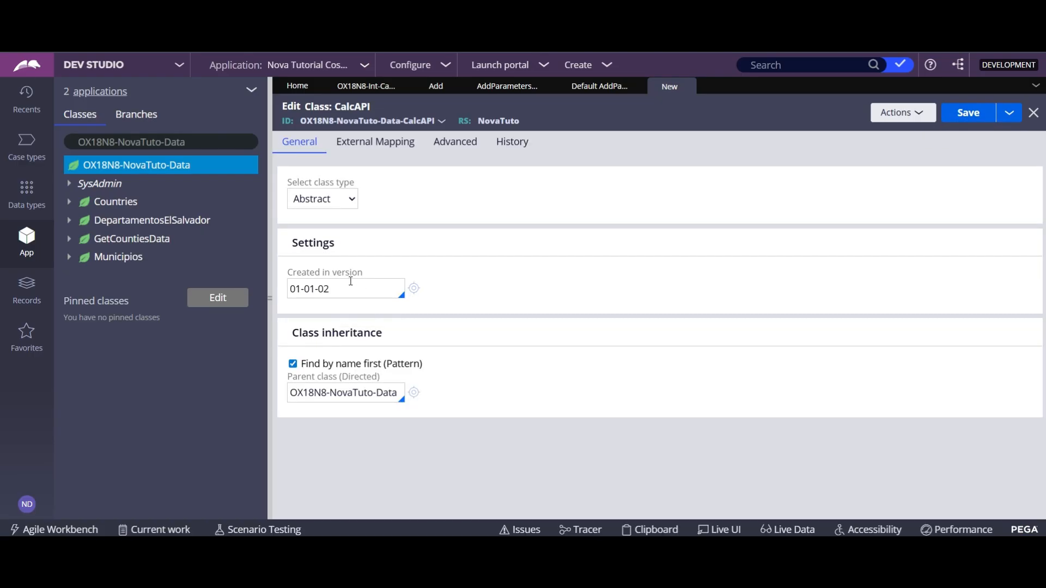
{"action": "left_click", "coordinate": [967, 113]}
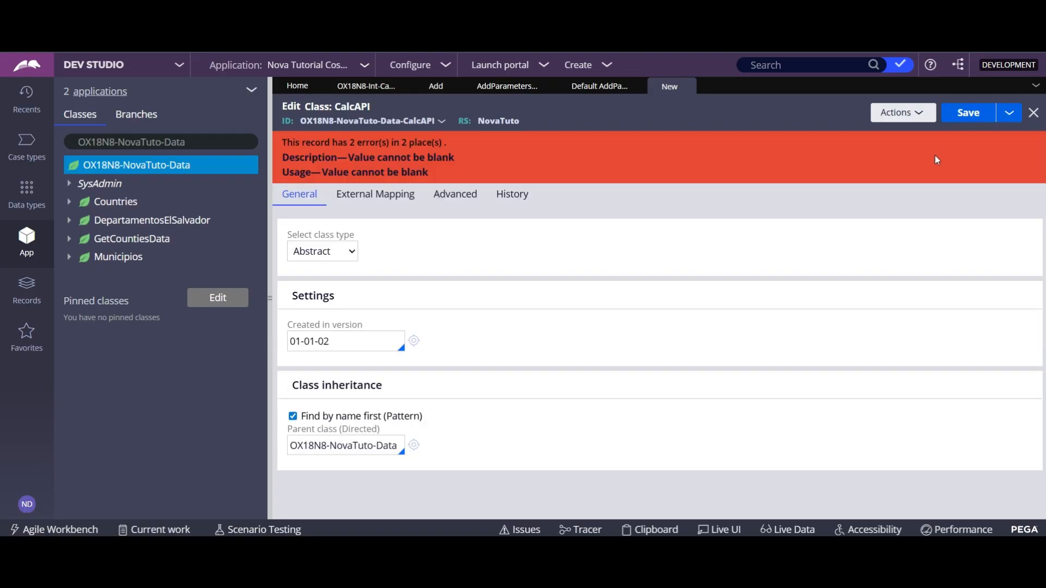
Enter "Created to manage the data object of the Calc API" as the description in the class's history documentation.
{"action": "left_click", "coordinate": [512, 195]}
{"action": "left_click", "coordinate": [456, 282]}
{"action": "type", "text": "Creatge"}
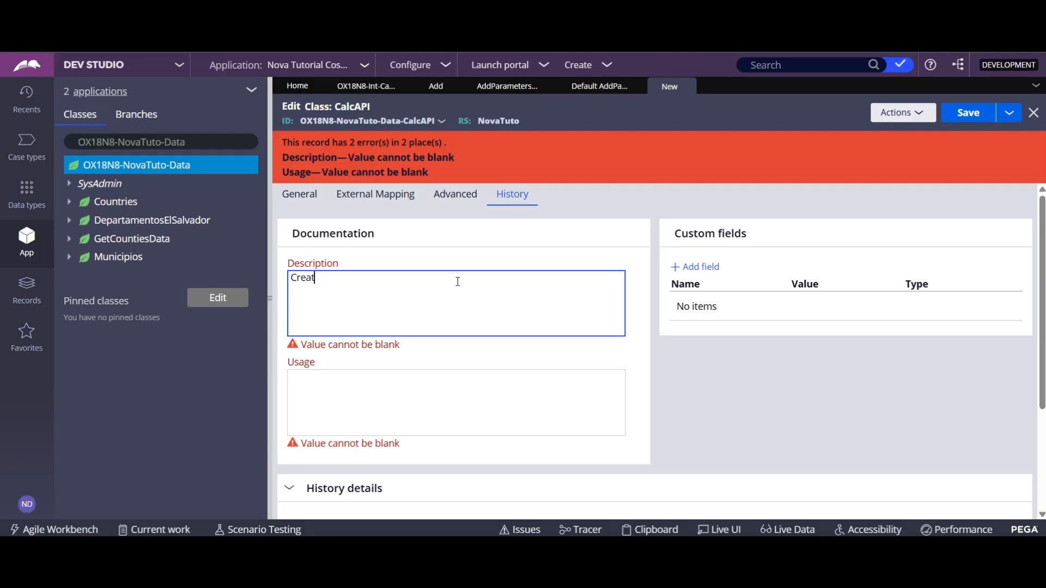
{"action": "key", "text": "BackSpace"}
{"action": "key", "text": "BackSpace"}
{"action": "type", "text": "ed to manage the"}
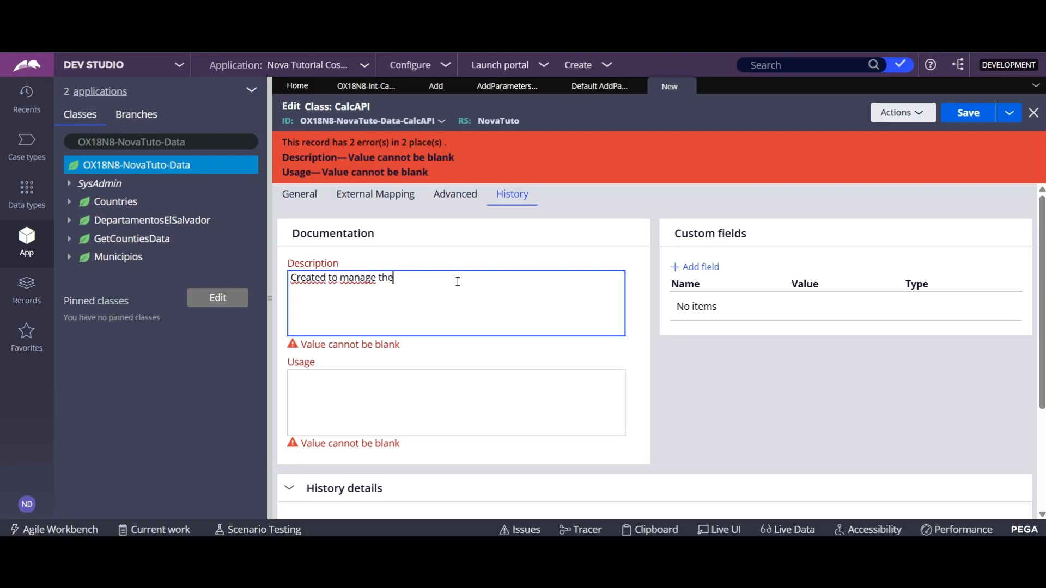
{"action": "type", "text": " data object of the Calc API"}
Enter the usage text "we are goin to use it for the CLAC api" and save the CalcAPI class.
{"action": "left_click", "coordinate": [419, 394]}
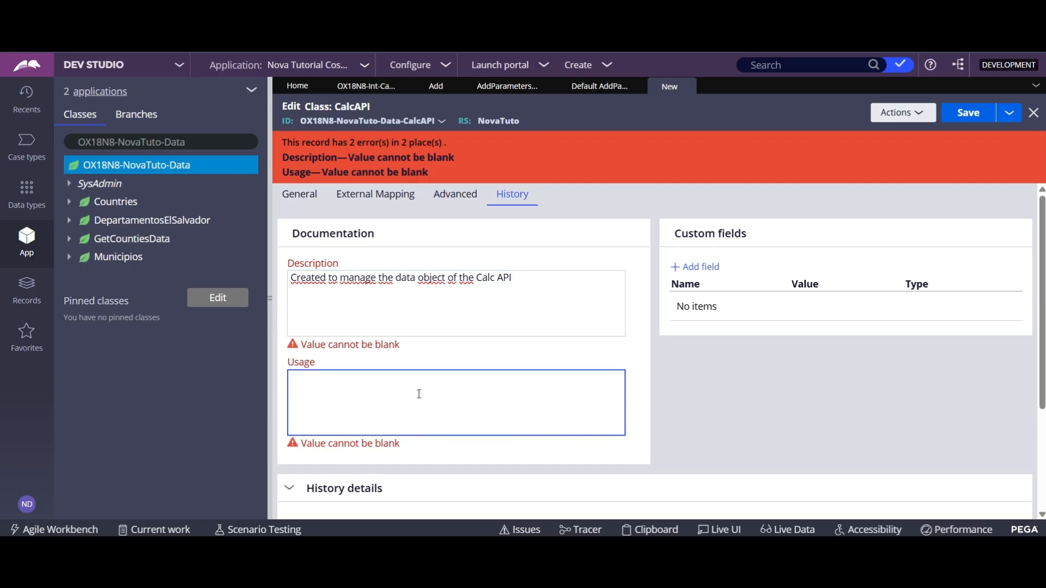
{"action": "type", "text": "we are goin to use it for th"}
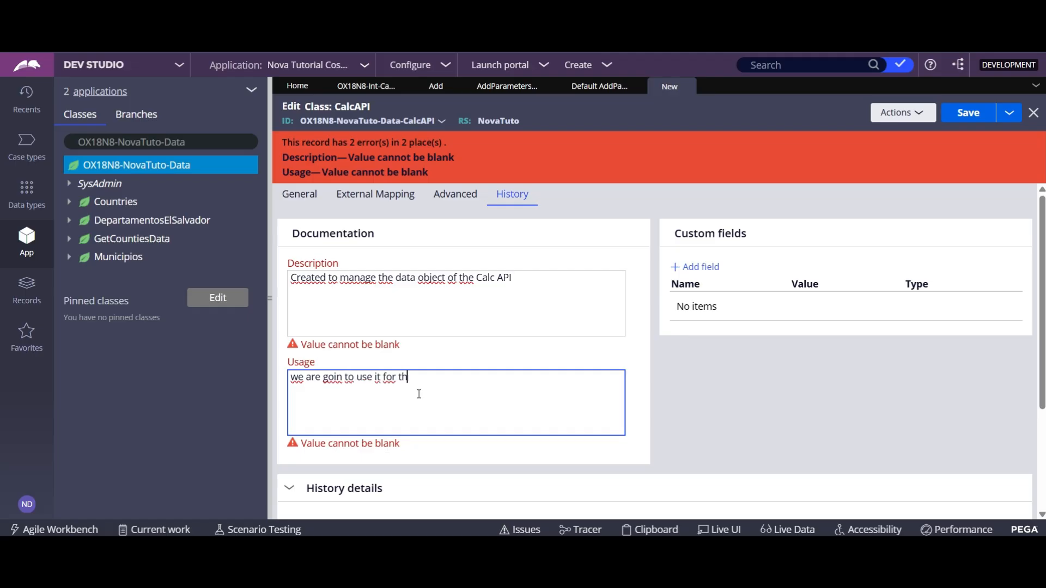
{"action": "type", "text": "e CLAC api"}
{"action": "left_click", "coordinate": [968, 112]}
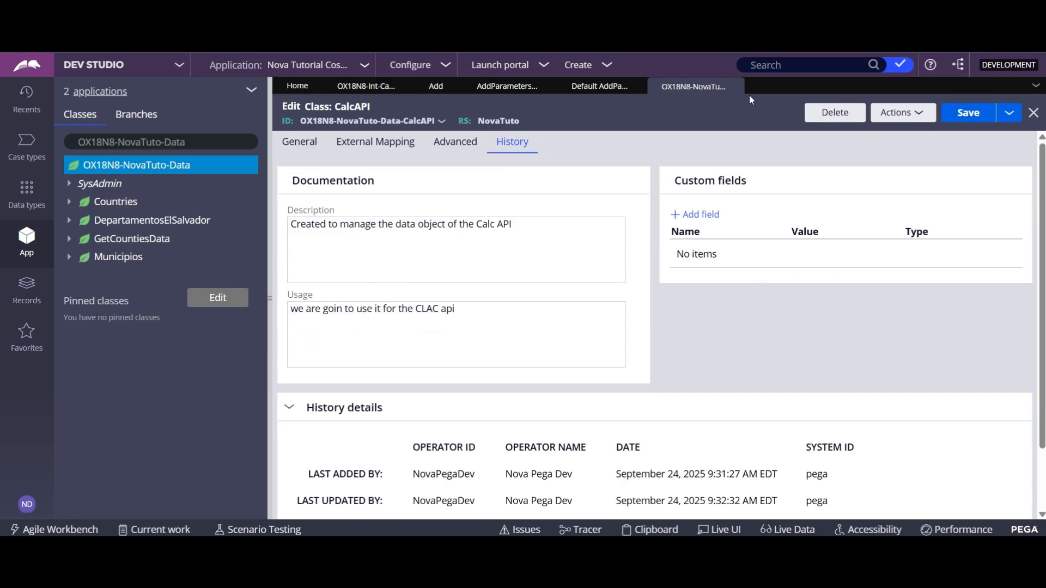
Return to the CalcAPI class's general settings and refresh the App explorer.
{"action": "left_click", "coordinate": [621, 88]}
{"action": "left_click", "coordinate": [680, 92]}
{"action": "left_click", "coordinate": [300, 144]}
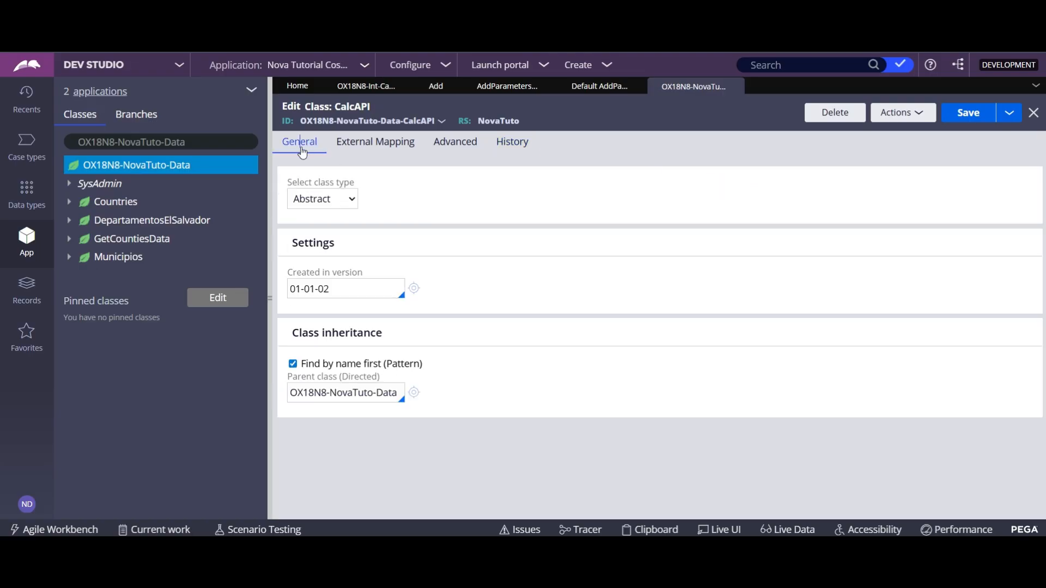
{"action": "left_click", "coordinate": [252, 92]}
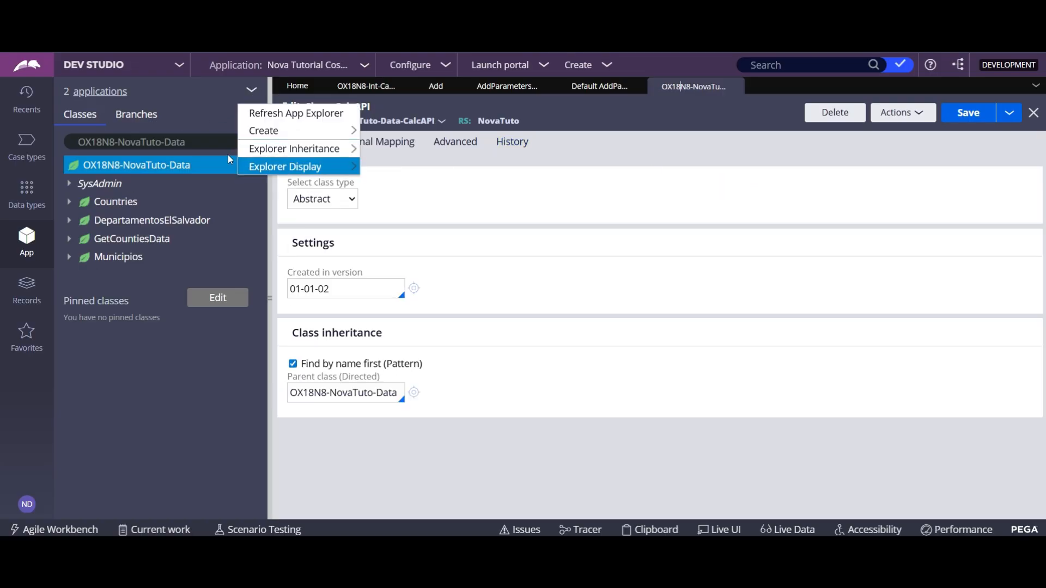
{"action": "left_click", "coordinate": [279, 119]}
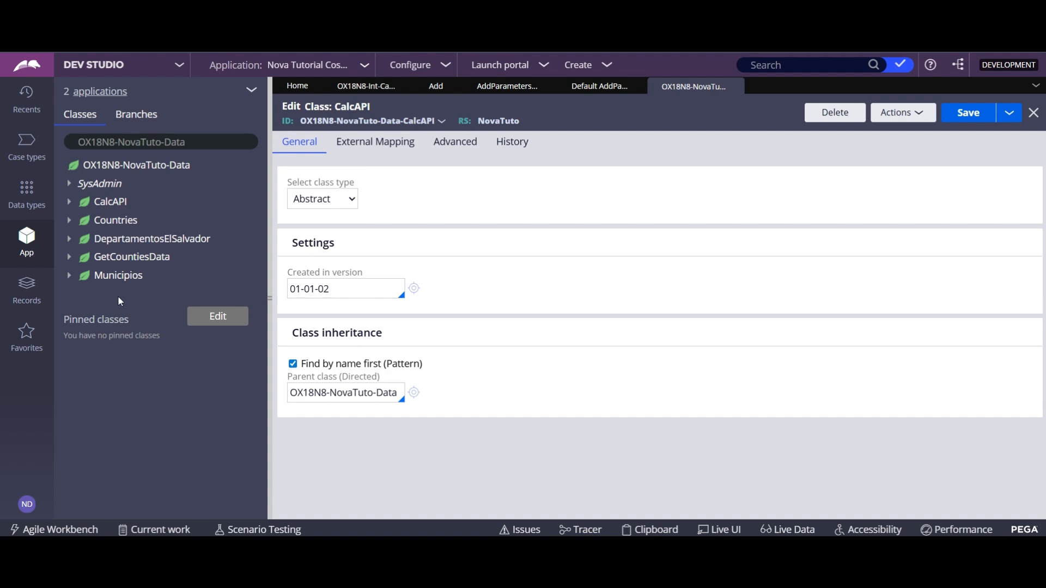
Begin a new data page record in the CalcAPI class.
{"action": "left_click", "coordinate": [98, 206]}
{"action": "right_click", "coordinate": [97, 206]}
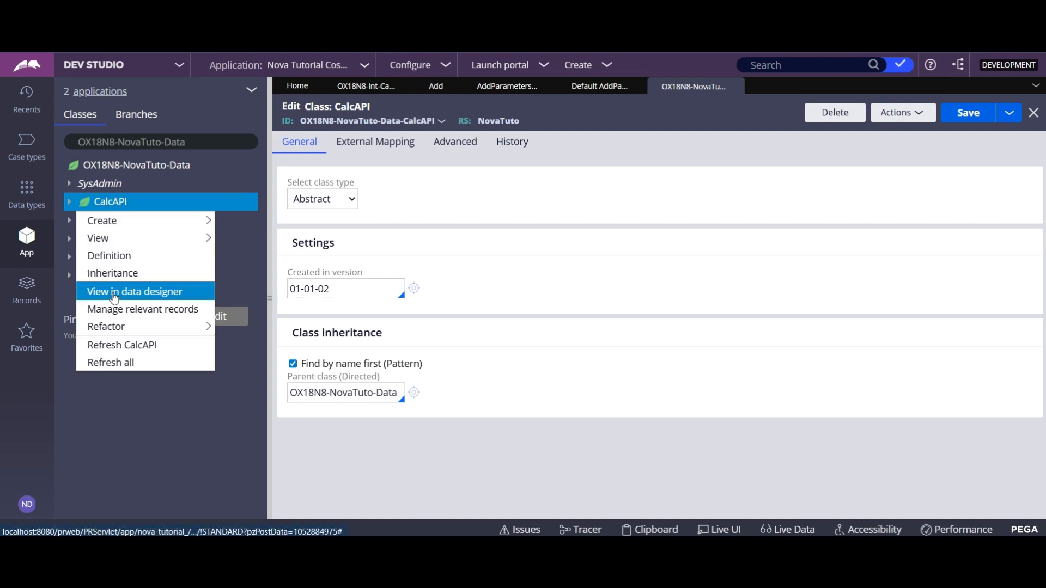
{"action": "mouse_move", "coordinate": [109, 223]}
{"action": "mouse_move", "coordinate": [302, 243]}
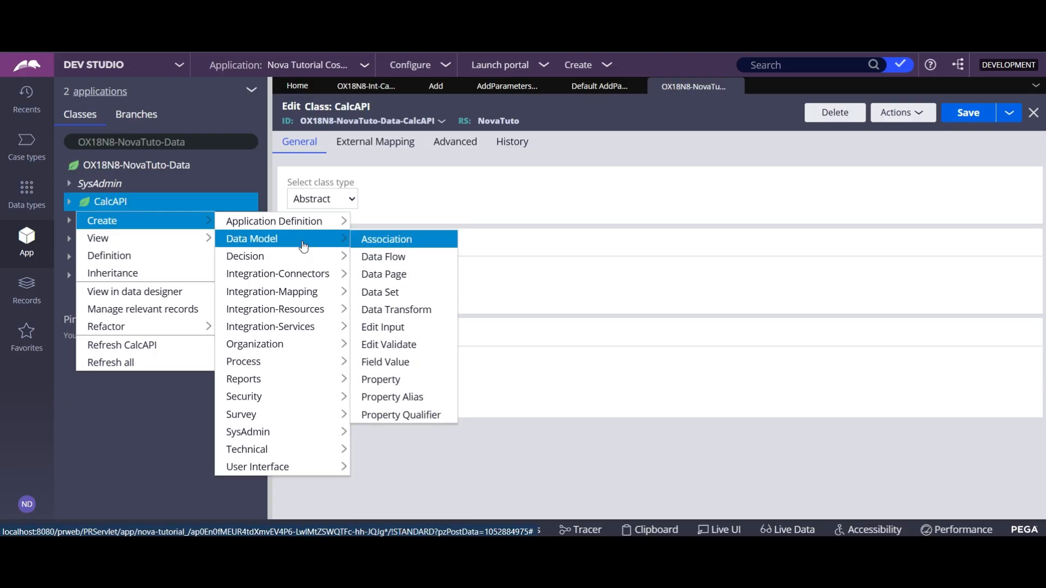
{"action": "left_click", "coordinate": [380, 278]}
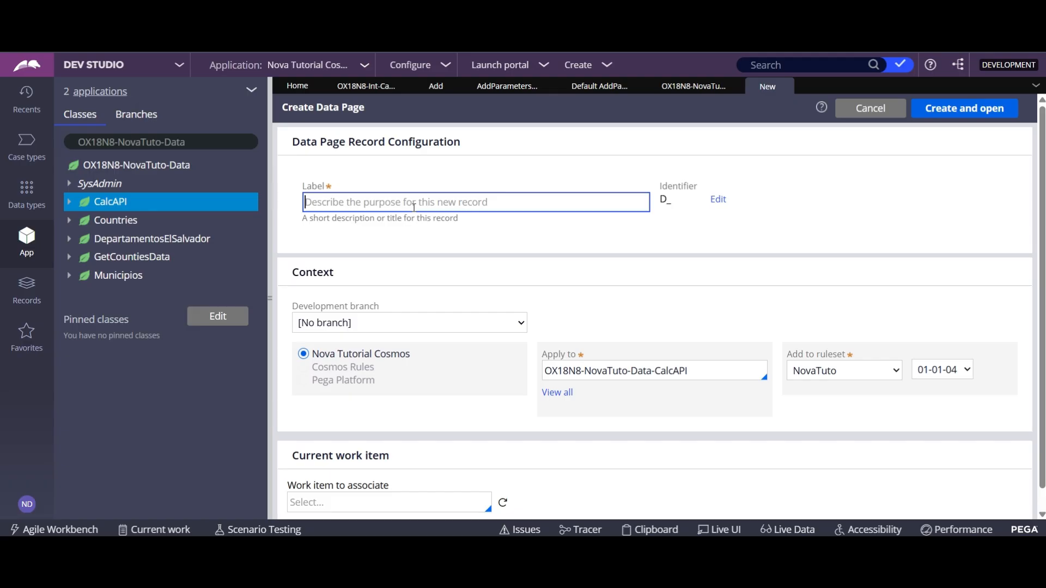
Label the new data page CalcAddOperation and create it in the CalcAPI class.
{"action": "type", "text": "Get"}
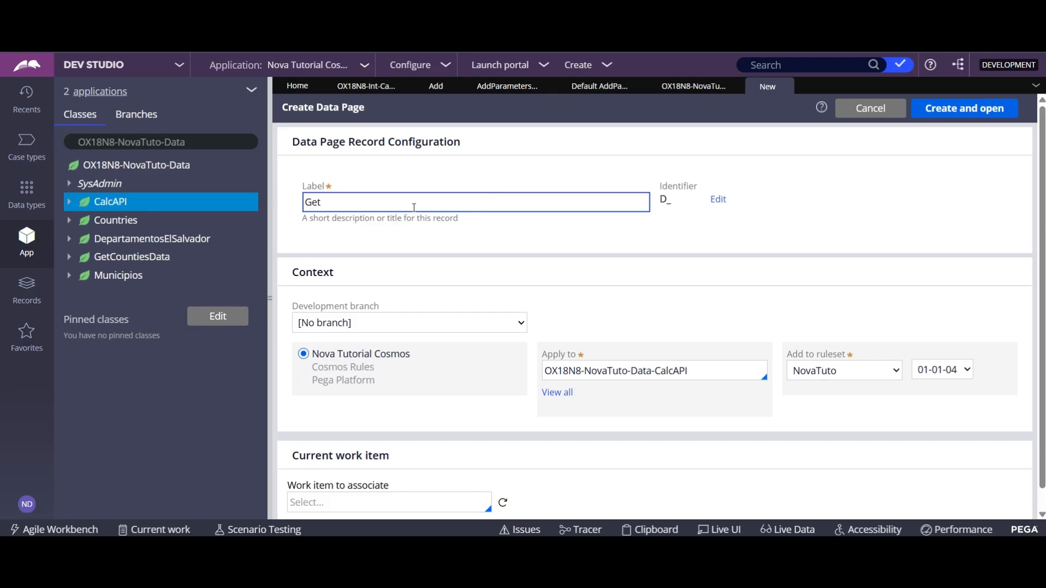
{"action": "key", "text": "BackSpace"}
{"action": "key", "text": "BackSpace"}
{"action": "key", "text": "BackSpace"}
{"action": "type", "text": "O"}
{"action": "key", "text": "BackSpace"}
{"action": "type", "text": "AS"}
{"action": "key", "text": "BackSpace"}
{"action": "key", "text": "BackSpace"}
{"action": "type", "text": "CalcAddOperation"}
{"action": "left_click", "coordinate": [806, 278]}
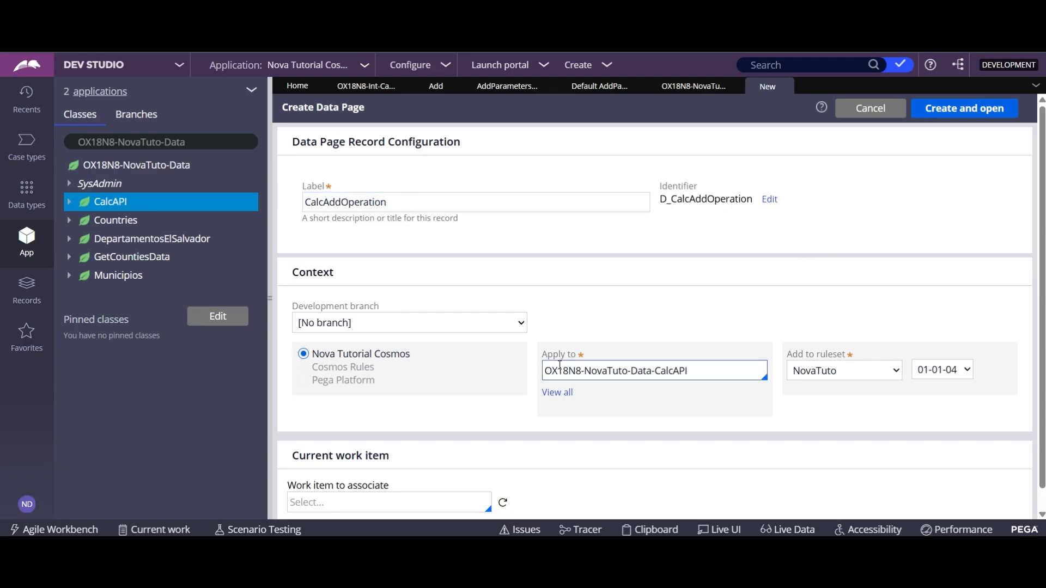
{"action": "left_click", "coordinate": [935, 112]}
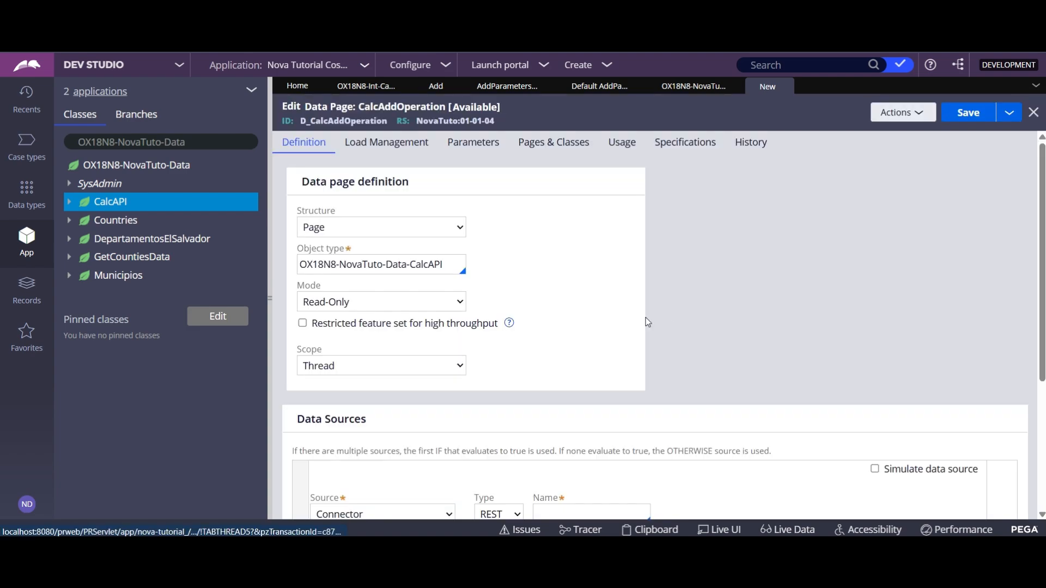
Set the data page's source connector to type SOAP and choose the Add connector of the OX18N8-Int-CalculatorSOAP-Calculator-Calculator class.
{"action": "scroll", "coordinate": [677, 266], "scroll_direction": "down", "scroll_amount": 3}
{"action": "left_click", "coordinate": [584, 371]}
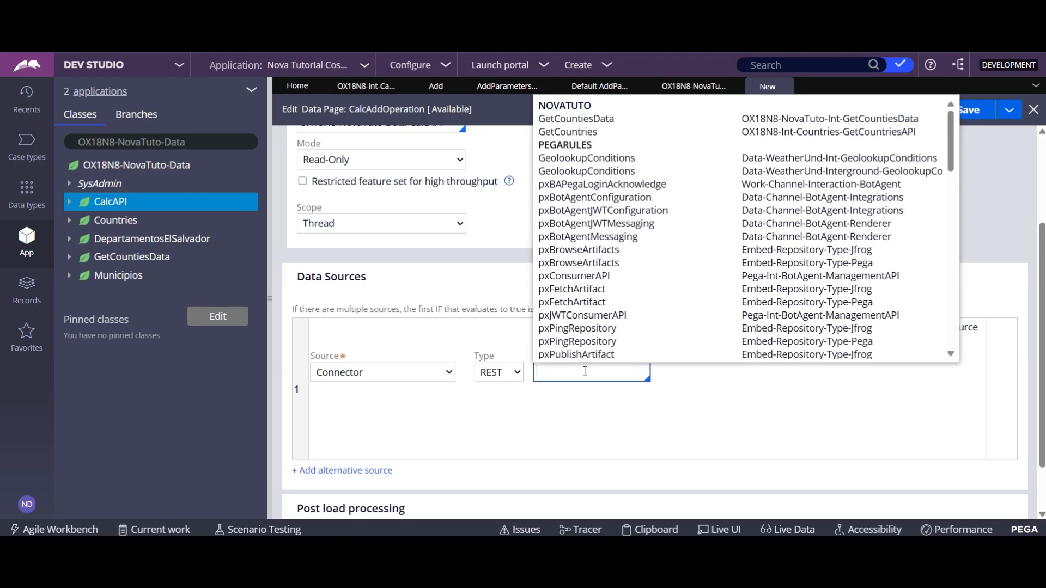
{"action": "left_click", "coordinate": [499, 372]}
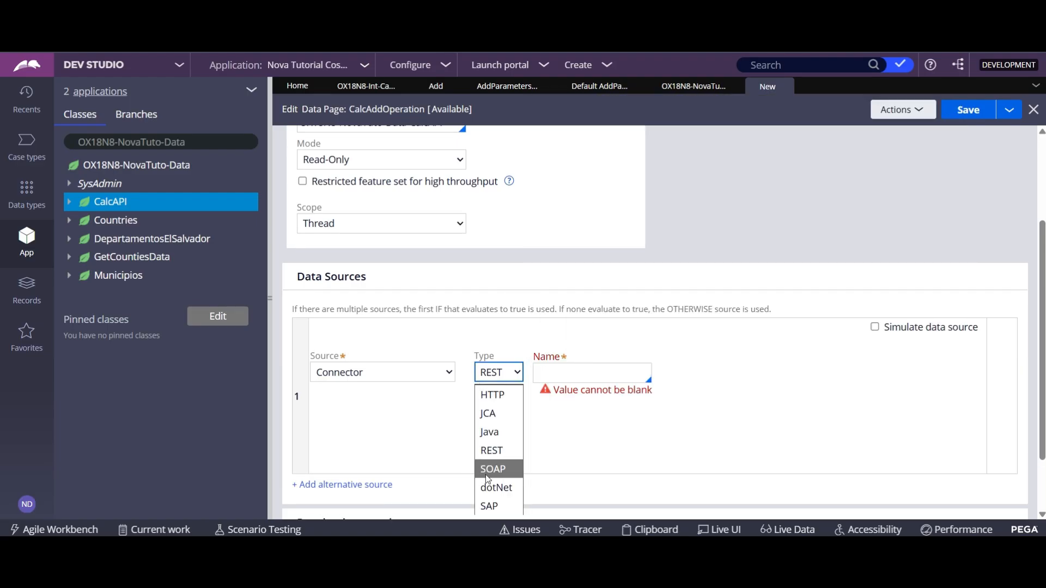
{"action": "left_click", "coordinate": [495, 467]}
{"action": "left_click", "coordinate": [566, 388]}
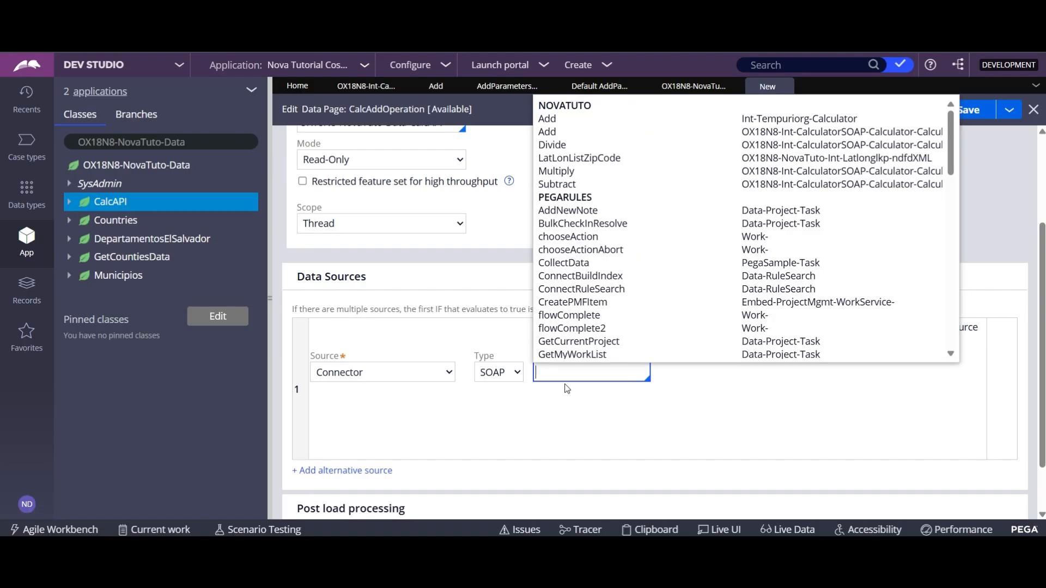
{"action": "key", "text": "Down"}
{"action": "key", "text": "Down"}
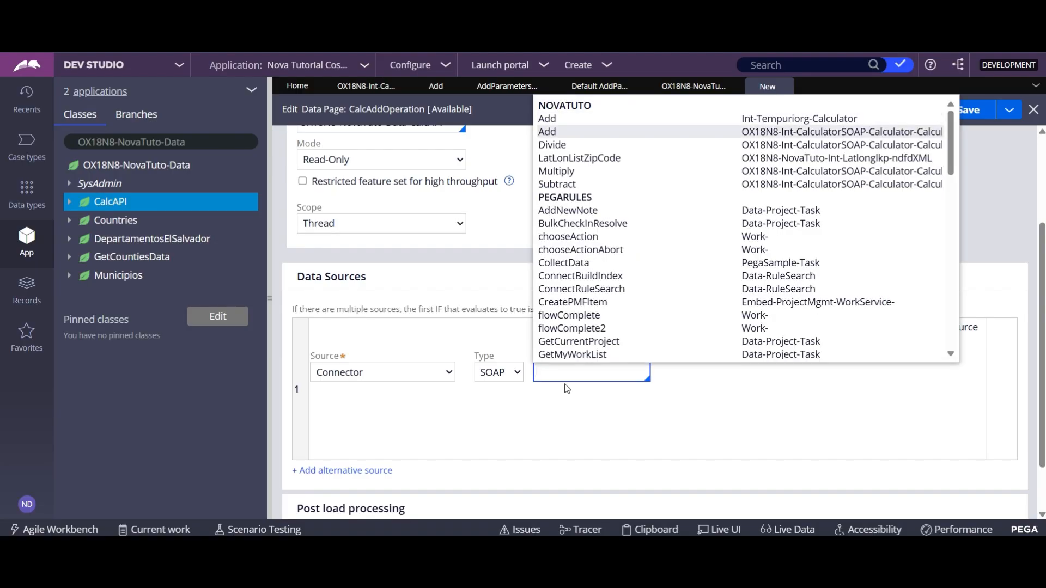
{"action": "key", "text": "Return"}
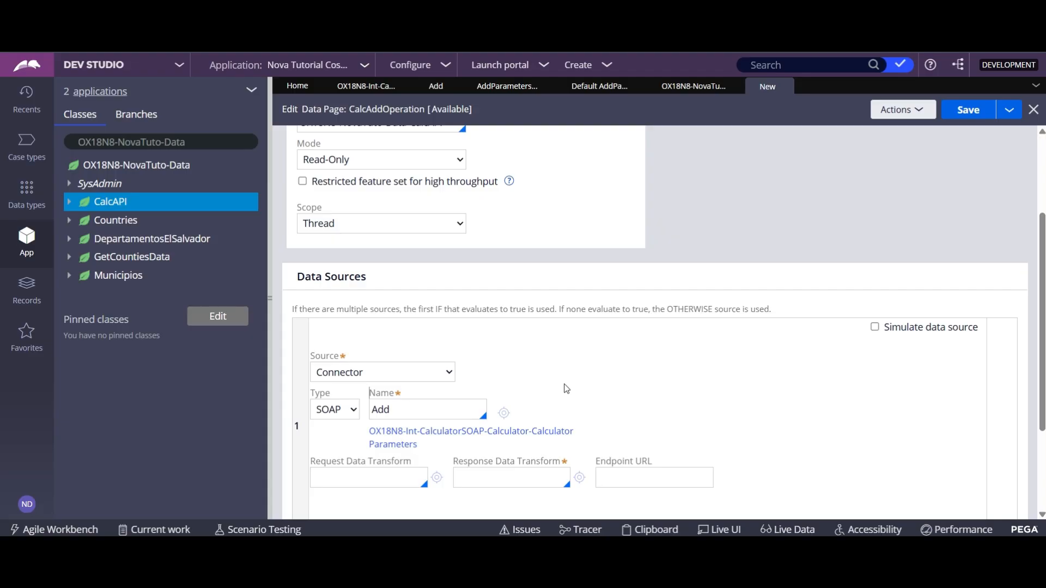
Check the available request data transforms and try to save the CalcAddOperation data page without choosing one.
{"action": "scroll", "coordinate": [567, 388], "scroll_direction": "down", "scroll_amount": 3}
{"action": "left_click", "coordinate": [347, 342]}
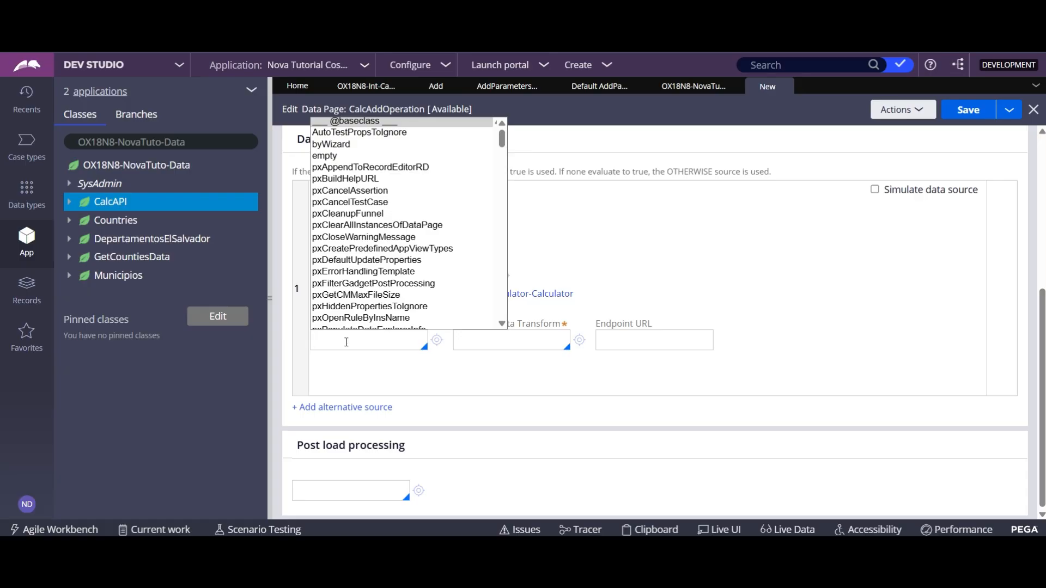
{"action": "left_click", "coordinate": [372, 356]}
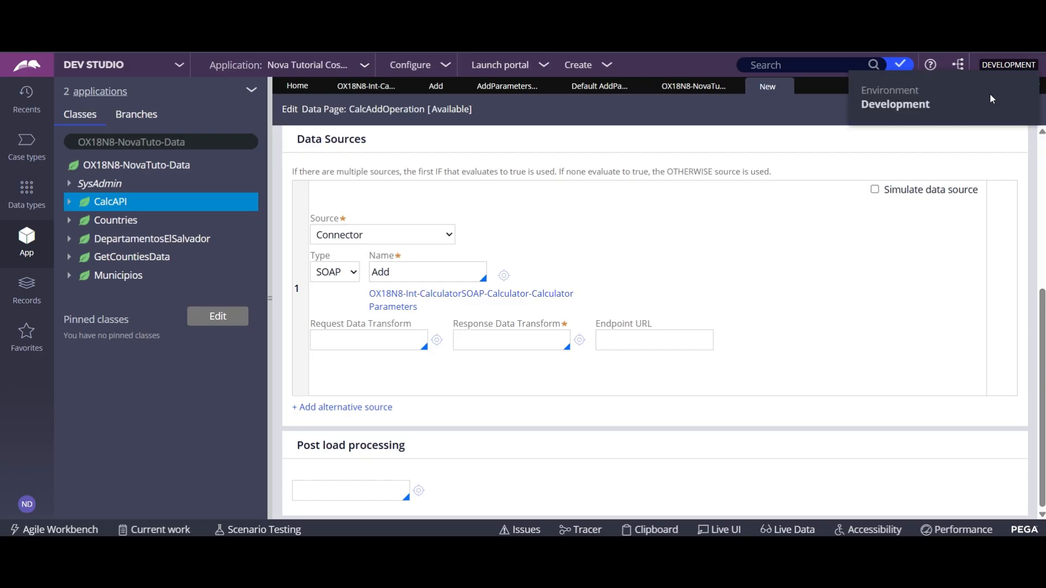
{"action": "left_click", "coordinate": [981, 118]}
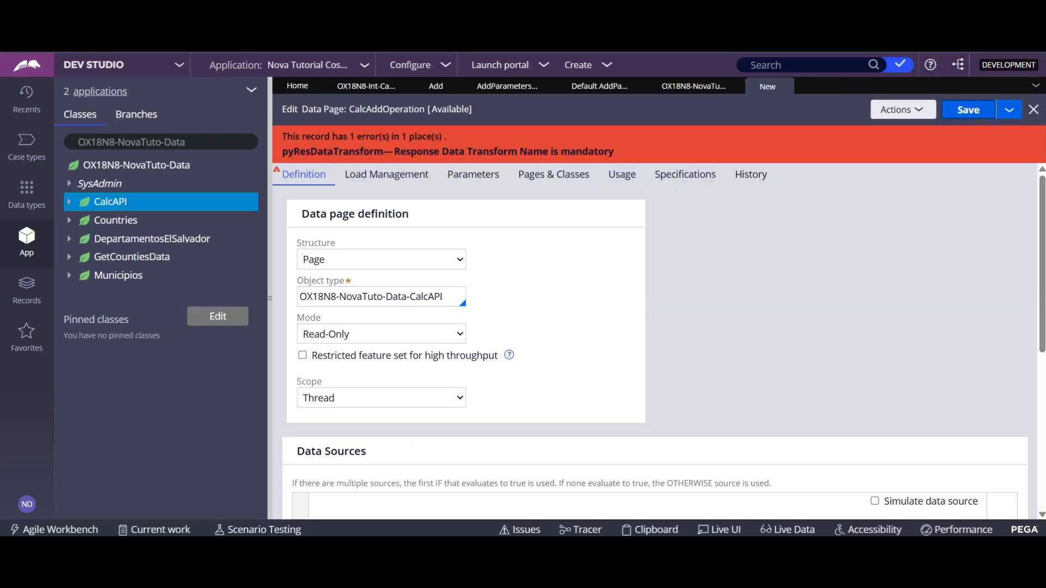
Name the data source's request data transform CalcAddReqDT and create that data transform with the Clipboard format.
{"action": "scroll", "coordinate": [447, 248], "scroll_direction": "down", "scroll_amount": 5}
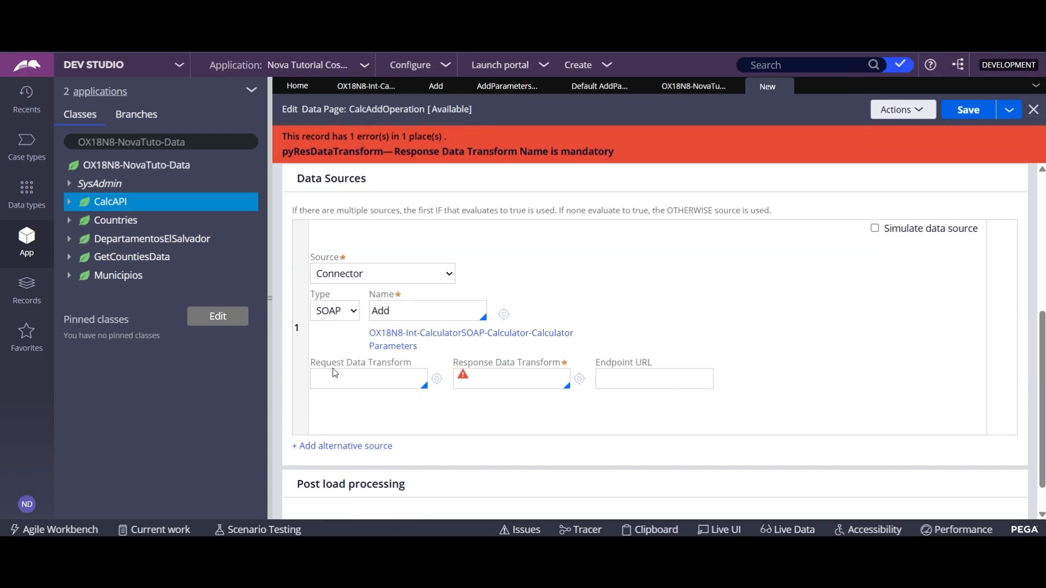
{"action": "left_click", "coordinate": [334, 376]}
{"action": "type", "text": "CalcAddReqDT"}
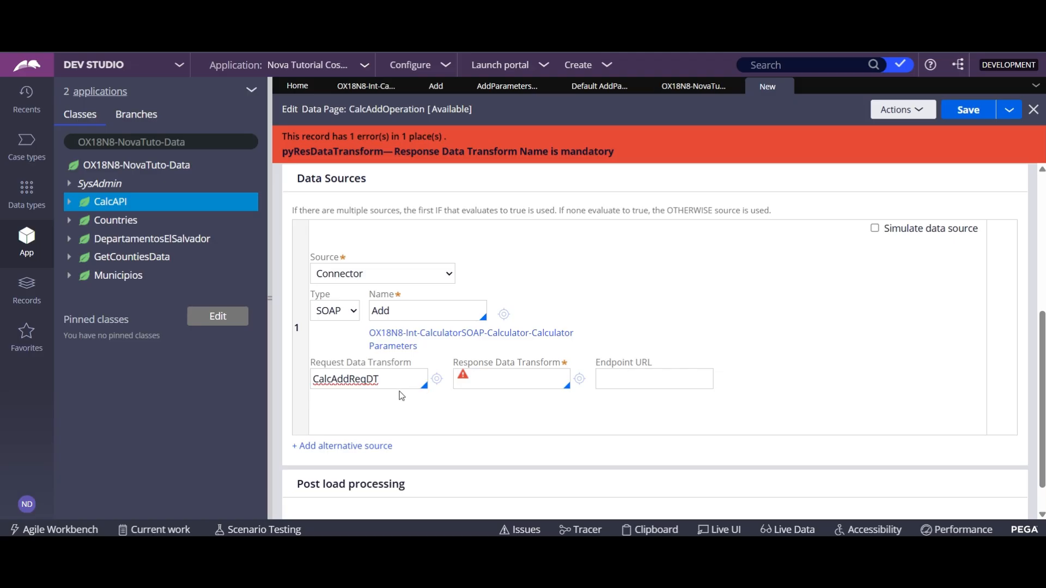
{"action": "left_click", "coordinate": [437, 379]}
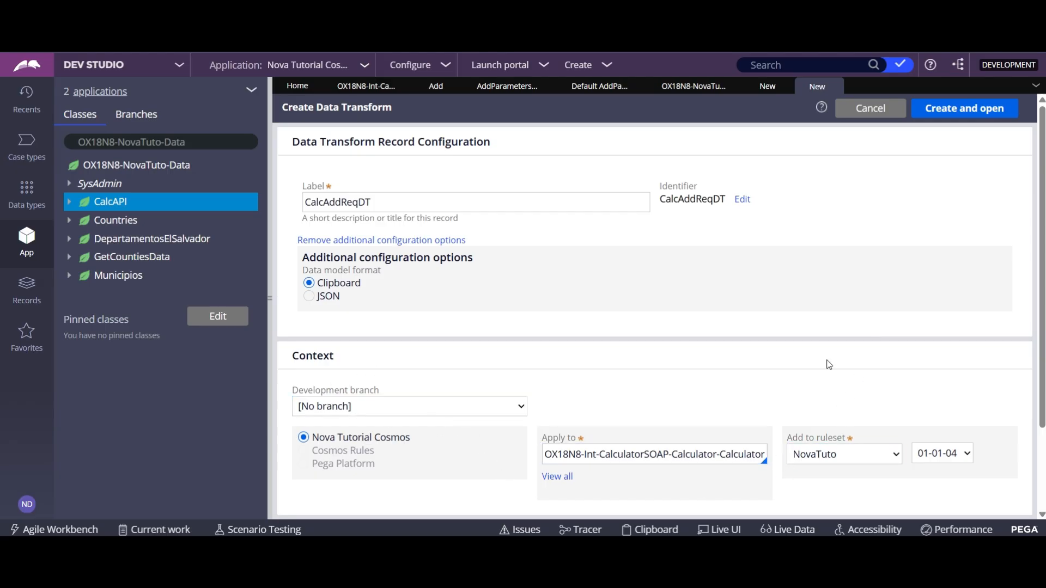
{"action": "left_click", "coordinate": [949, 113]}
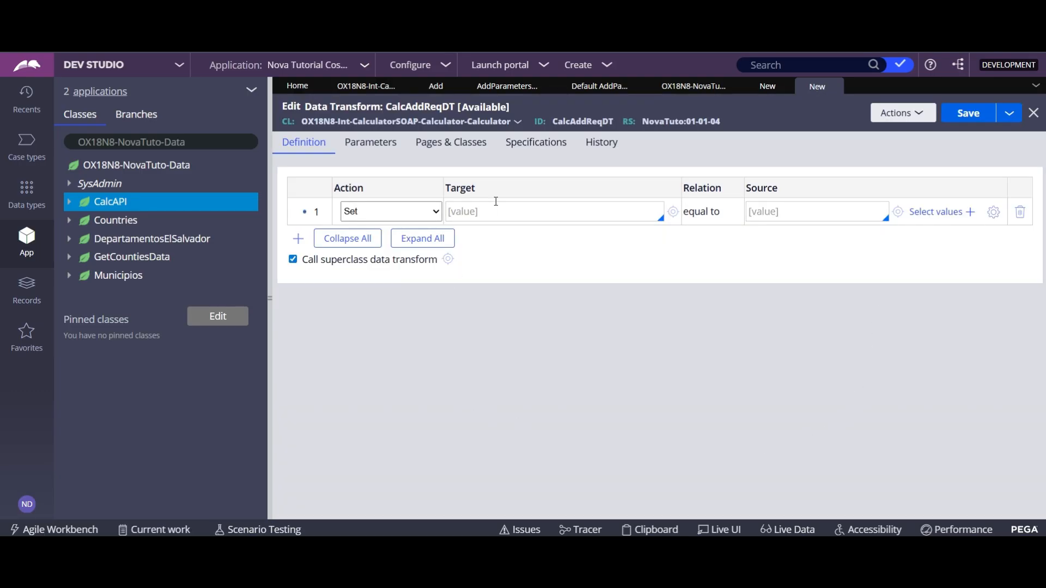
Set the first action of CalcAddReqDT to Update Page with .AddParameters as its target.
{"action": "type", "text": "."}
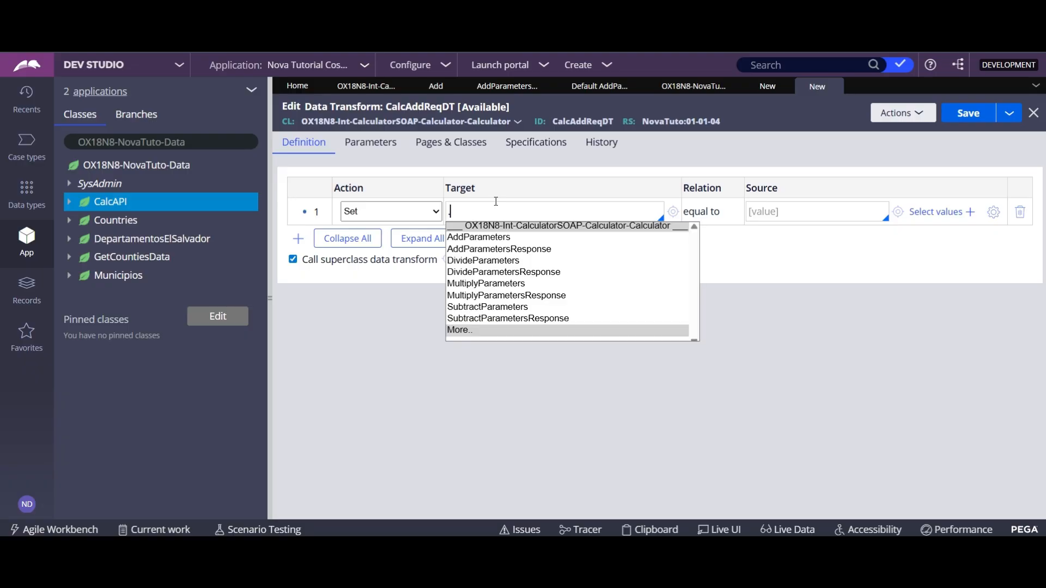
{"action": "key", "text": "BackSpace"}
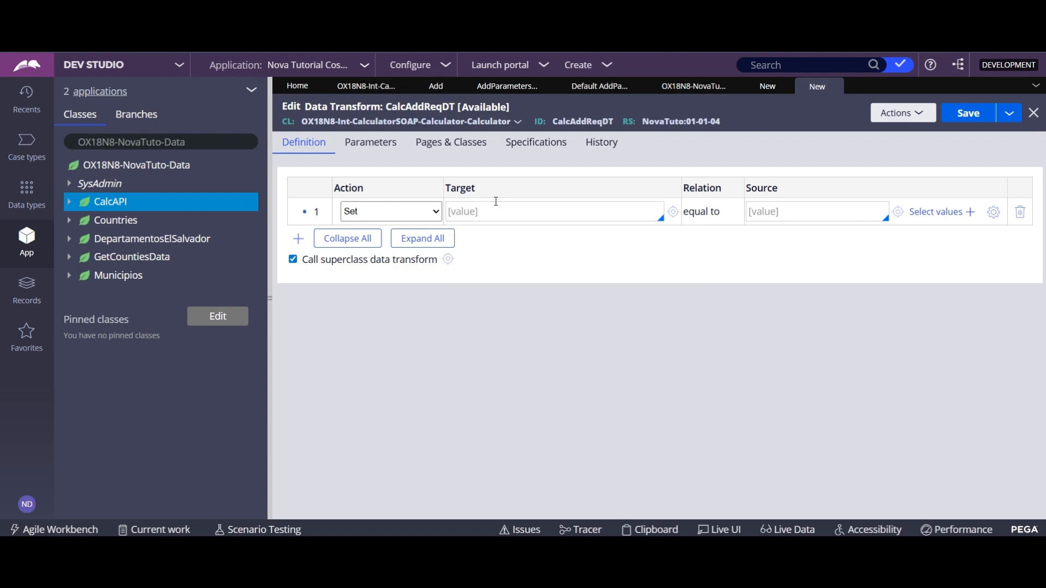
{"action": "left_click", "coordinate": [419, 212]}
{"action": "left_click", "coordinate": [420, 265]}
{"action": "left_click", "coordinate": [482, 212]}
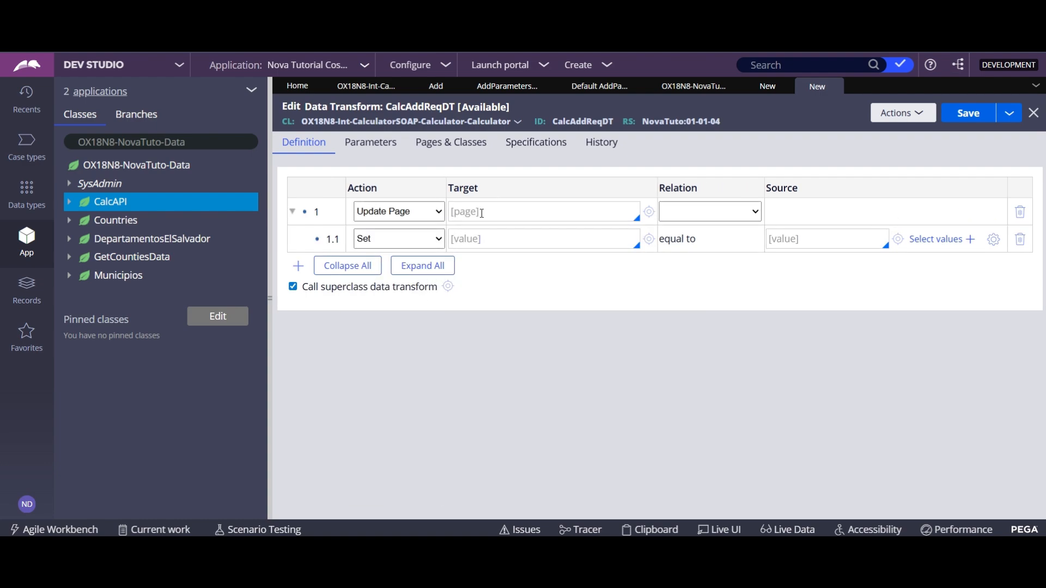
{"action": "left_click", "coordinate": [481, 213]}
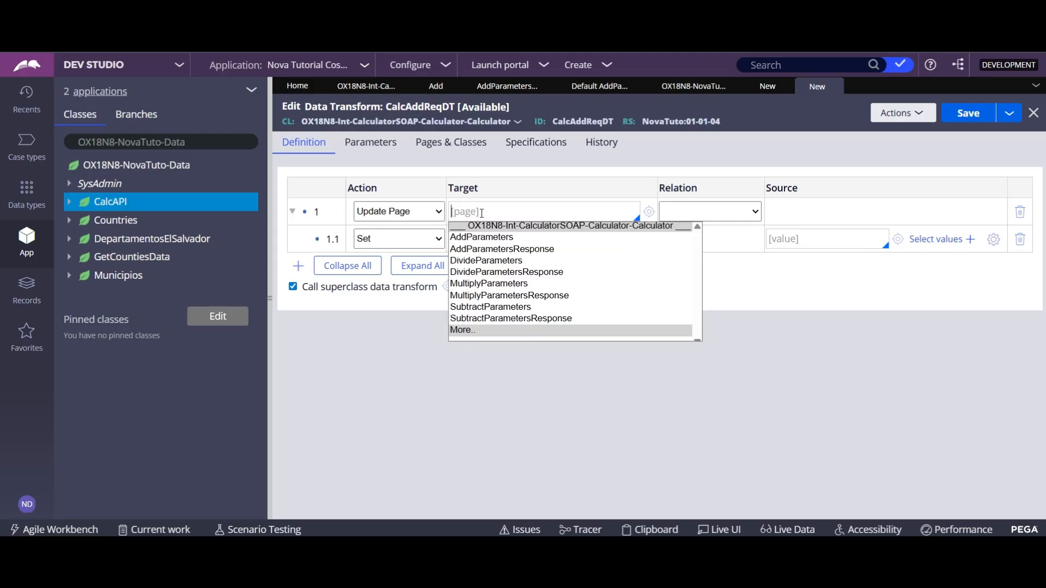
{"action": "key", "text": "Down"}
{"action": "key", "text": "Return"}
In the nested row under .AddParameters, set .intA equal to Param.IntA.
{"action": "left_click", "coordinate": [488, 240]}
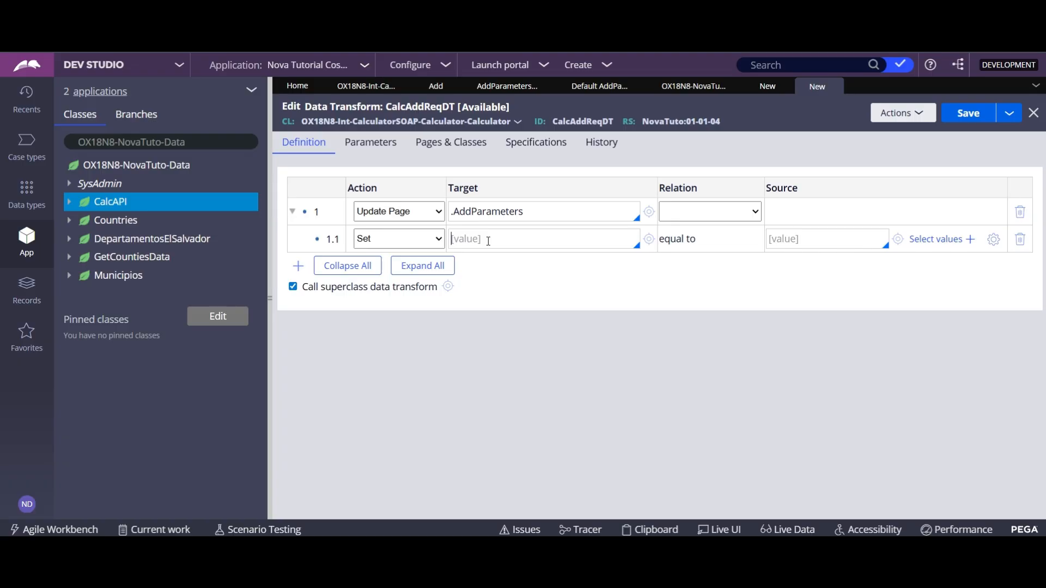
{"action": "type", "text": "."}
{"action": "key", "text": "Down"}
{"action": "key", "text": "Return"}
{"action": "left_click", "coordinate": [812, 243]}
{"action": "type", "text": "Param.INTA"}
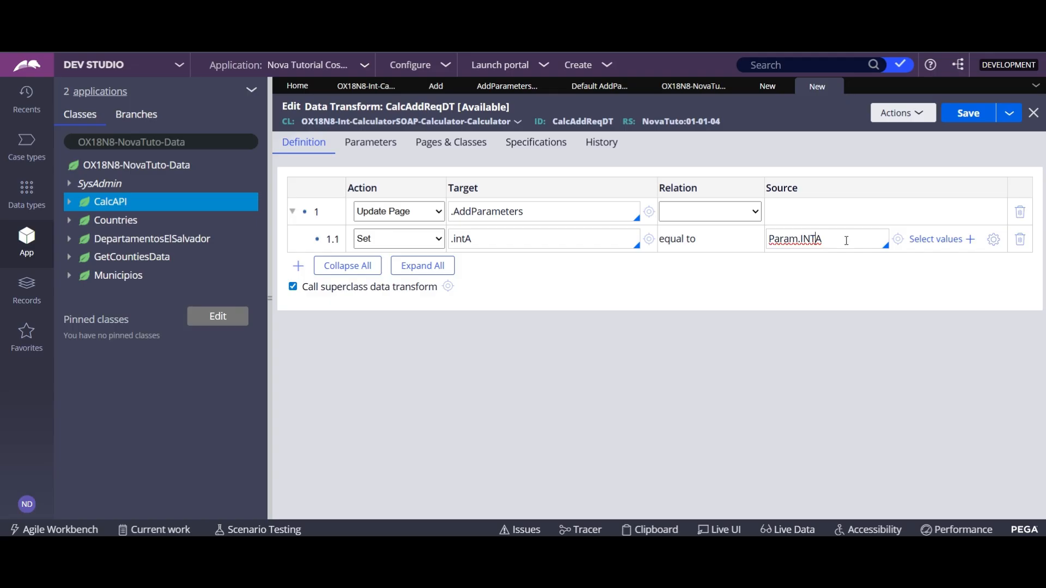
{"action": "key", "text": "BackSpace"}
{"action": "key", "text": "BackSpace"}
{"action": "type", "text": "nt"}
Add a second nested row that sets .intB equal to Param.intB and save the data transform.
{"action": "left_click", "coordinate": [297, 267]}
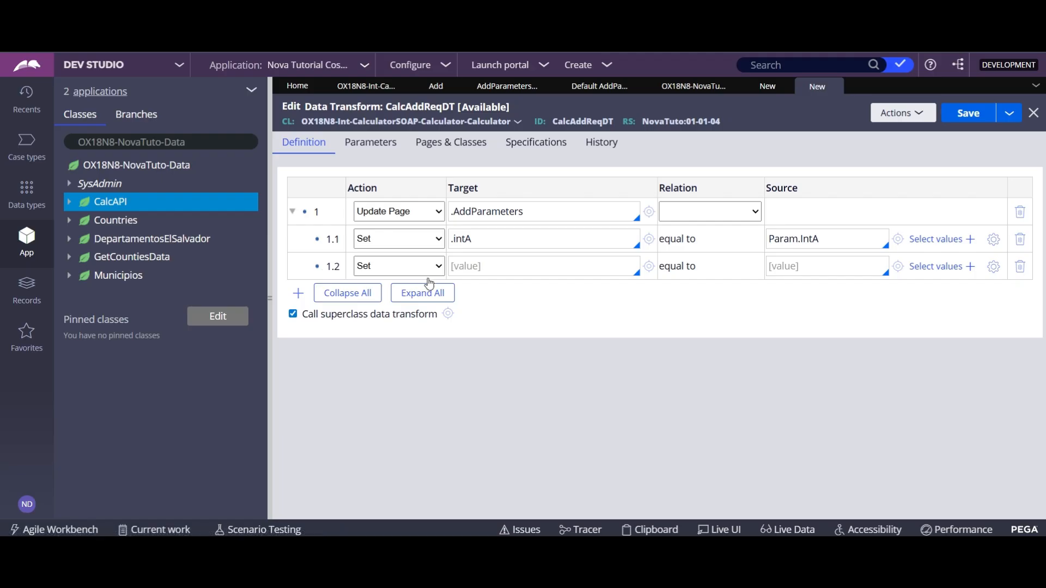
{"action": "left_click", "coordinate": [533, 265]}
{"action": "type", "text": ".intB"}
{"action": "key", "text": "Return"}
{"action": "double_click", "coordinate": [464, 267]}
{"action": "left_click", "coordinate": [834, 268]}
{"action": "type", "text": "Param.intB"}
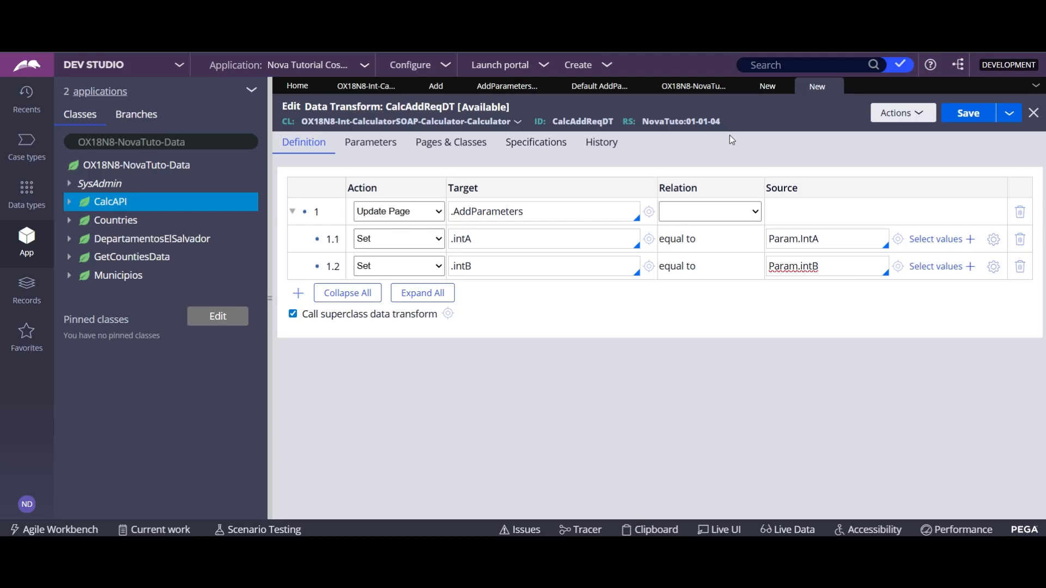
{"action": "left_click", "coordinate": [950, 115]}
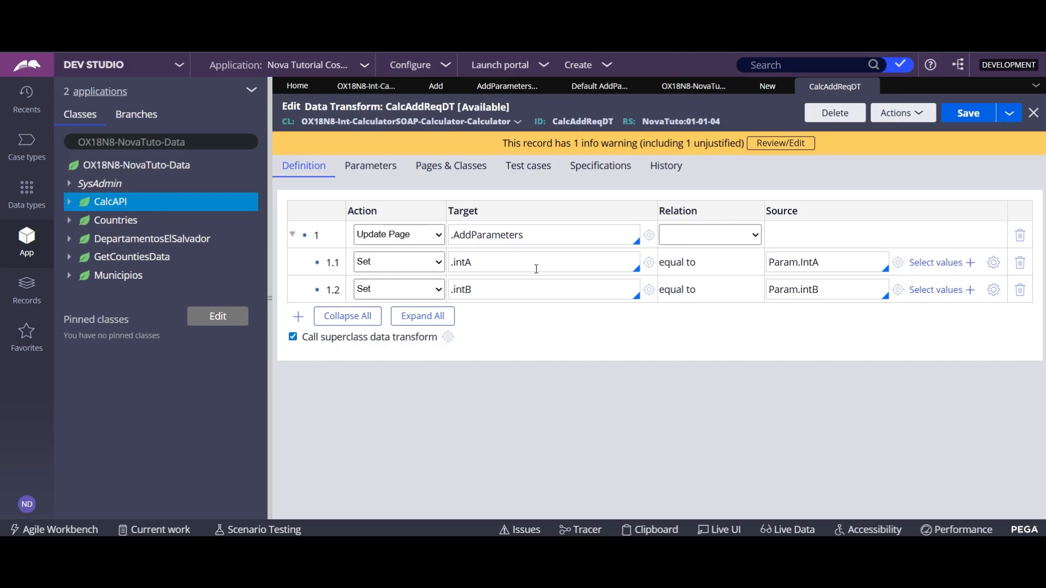
Copy the name IntA from the first source value and add it as a parameter of the data transform.
{"action": "double_click", "coordinate": [817, 262]}
{"action": "key", "text": "ctrl+c"}
{"action": "left_click", "coordinate": [370, 166]}
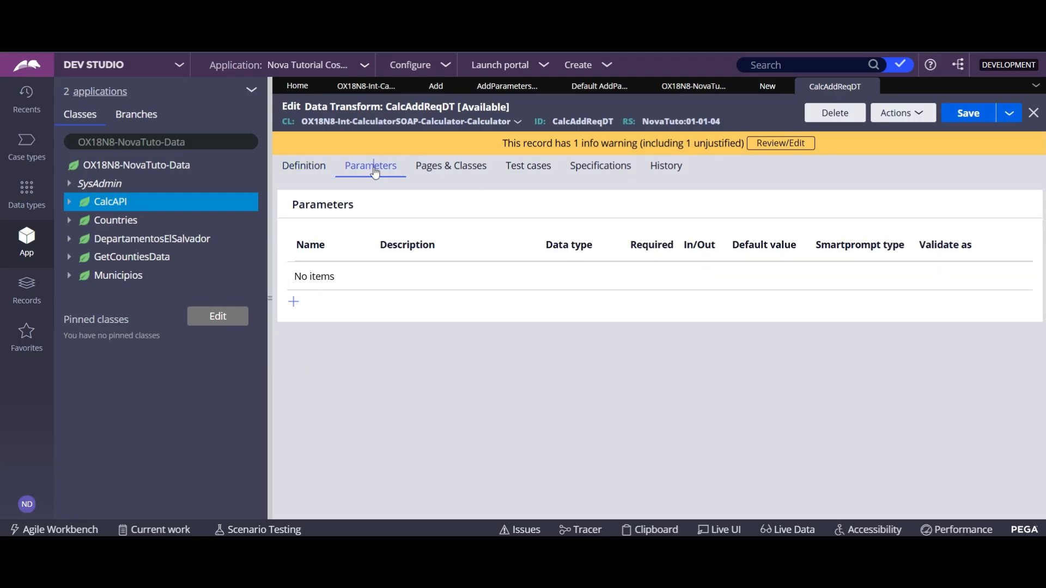
{"action": "left_click", "coordinate": [293, 301]}
{"action": "key", "text": "ctrl+v"}
Add a second parameter named intB, matching the source in row 1.2, and save CalcAddReqDT.
{"action": "left_click", "coordinate": [294, 311]}
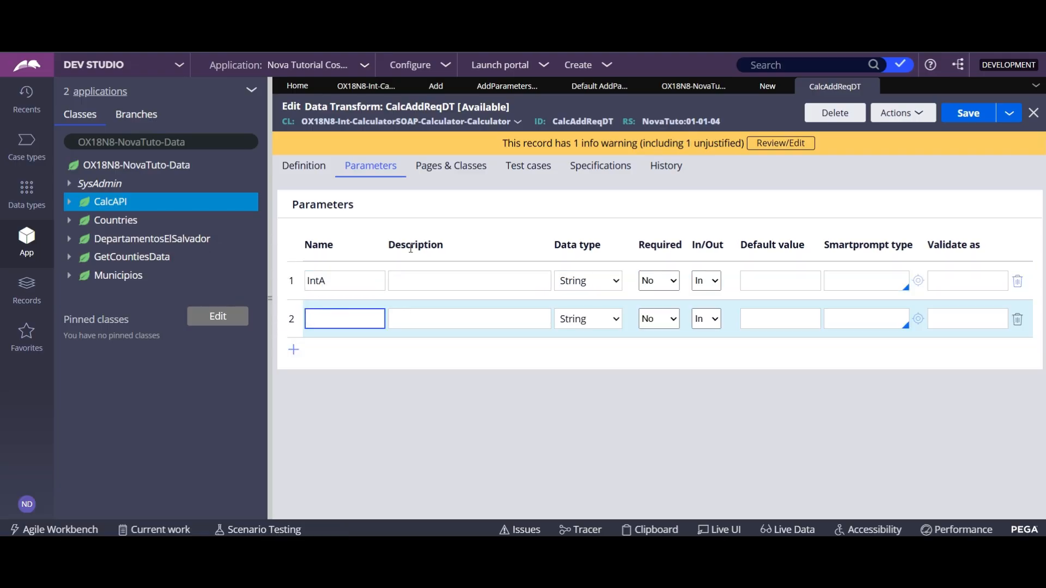
{"action": "left_click", "coordinate": [305, 167]}
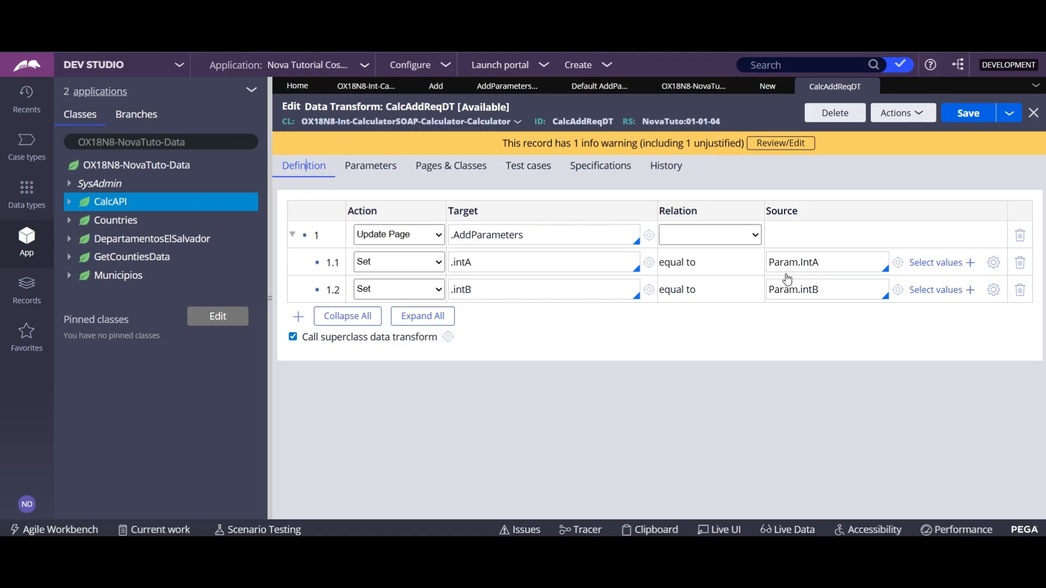
{"action": "double_click", "coordinate": [805, 289]}
{"action": "left_click", "coordinate": [346, 166]}
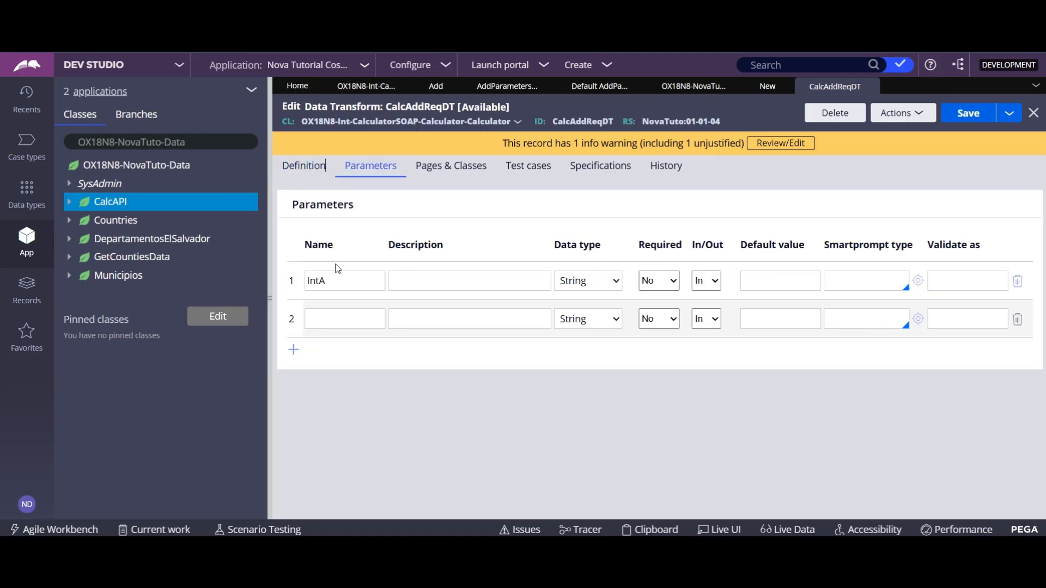
{"action": "left_click", "coordinate": [321, 315]}
{"action": "type", "text": "intB"}
{"action": "left_click", "coordinate": [977, 114]}
Return to the CalcAddOperation data page and set its response data transform to CalcAddResDT.
{"action": "left_click", "coordinate": [767, 86]}
{"action": "left_click", "coordinate": [526, 376]}
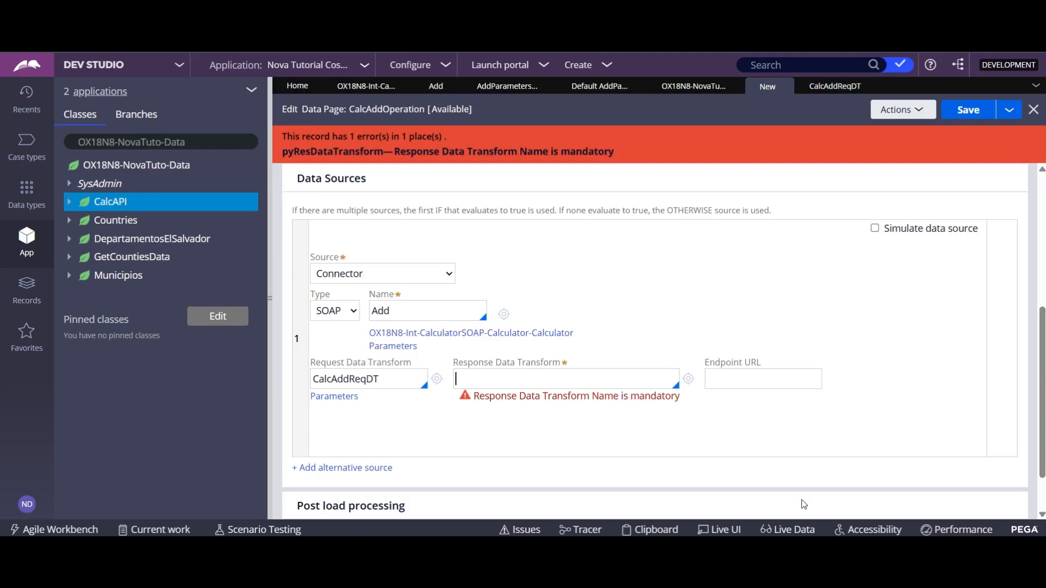
{"action": "key", "text": "Down"}
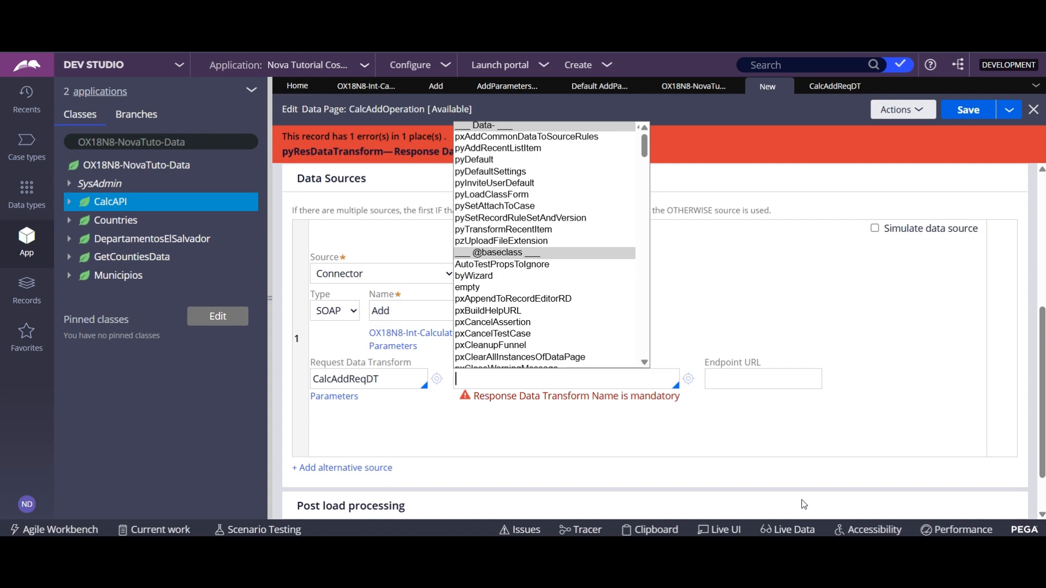
{"action": "left_click", "coordinate": [616, 455]}
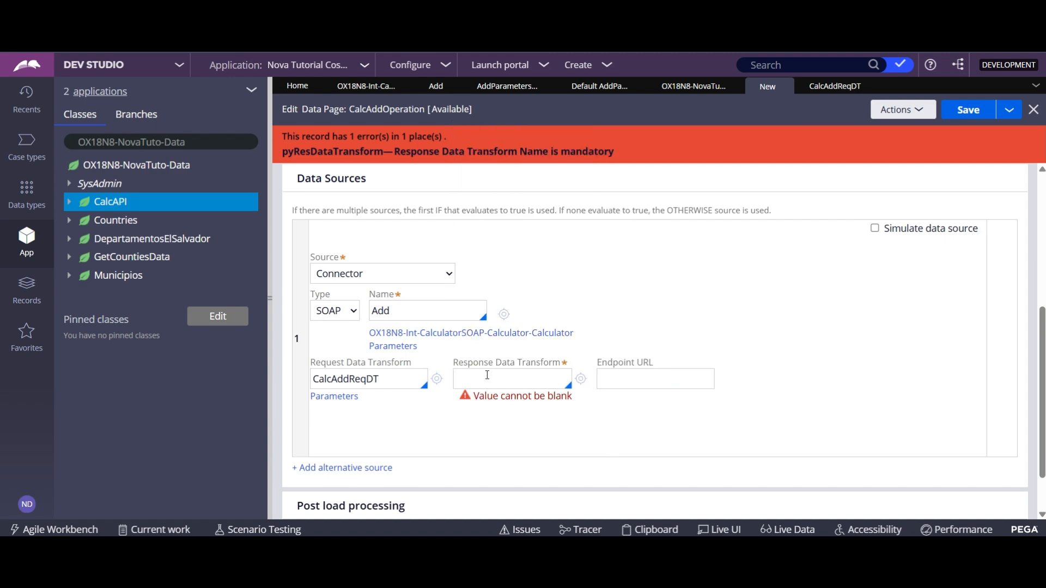
{"action": "type", "text": "CalcAddResDT"}
{"action": "left_click", "coordinate": [586, 381]}
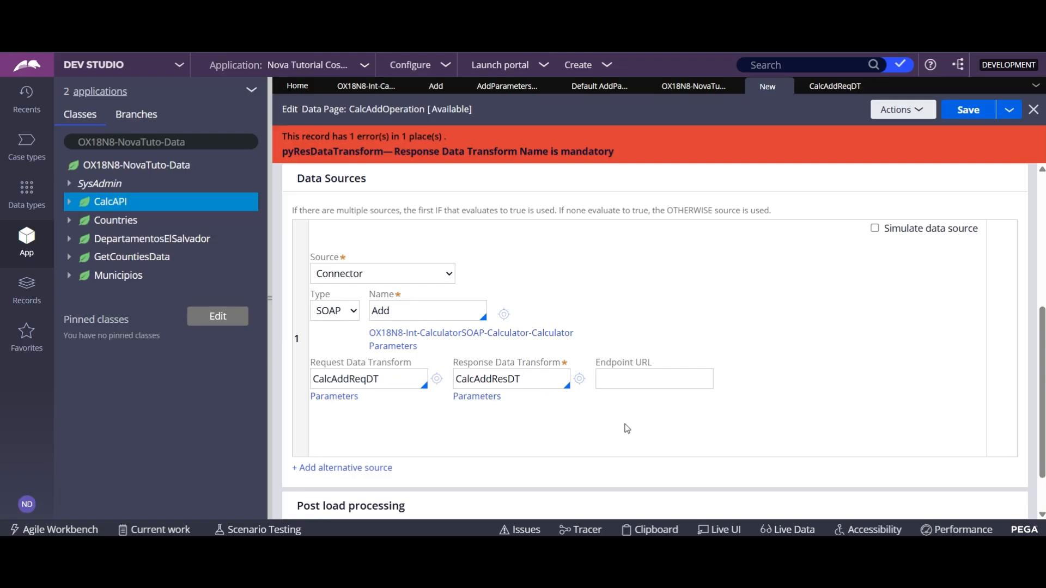
Create the CalcAddResDT data transform in the OX18N8-NovaTuto-Data-CalcAPI class with the Clipboard format and save it.
{"action": "left_click", "coordinate": [579, 379]}
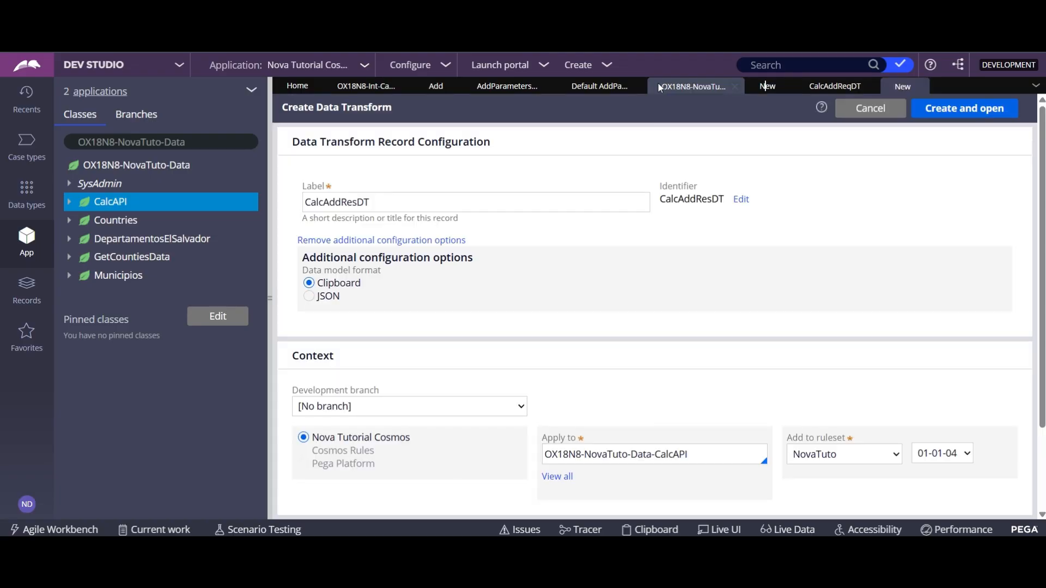
{"action": "scroll", "coordinate": [769, 319], "scroll_direction": "down", "scroll_amount": 2}
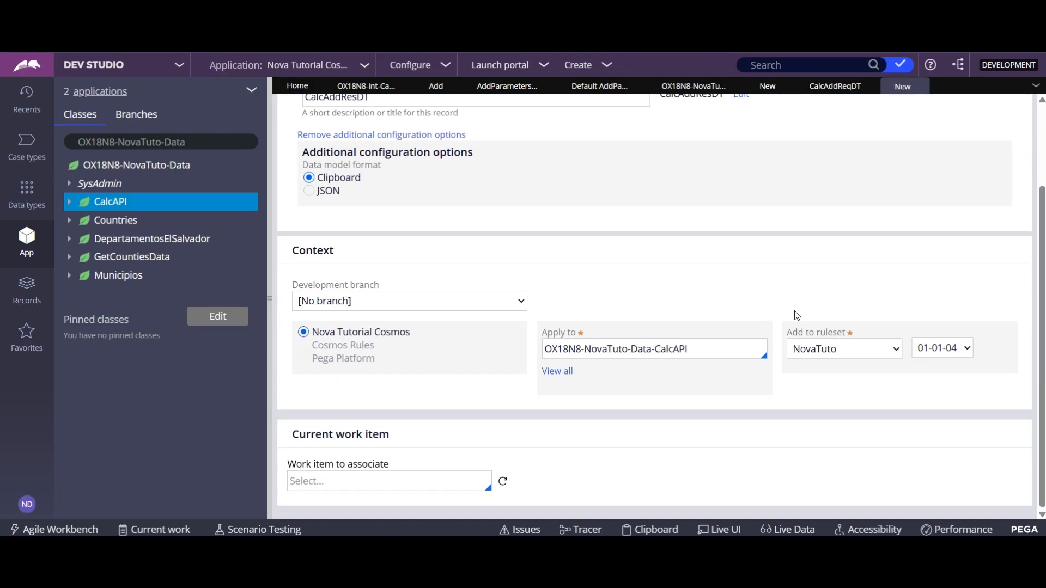
{"action": "scroll", "coordinate": [926, 191], "scroll_direction": "up", "scroll_amount": 2}
{"action": "left_click", "coordinate": [963, 109]}
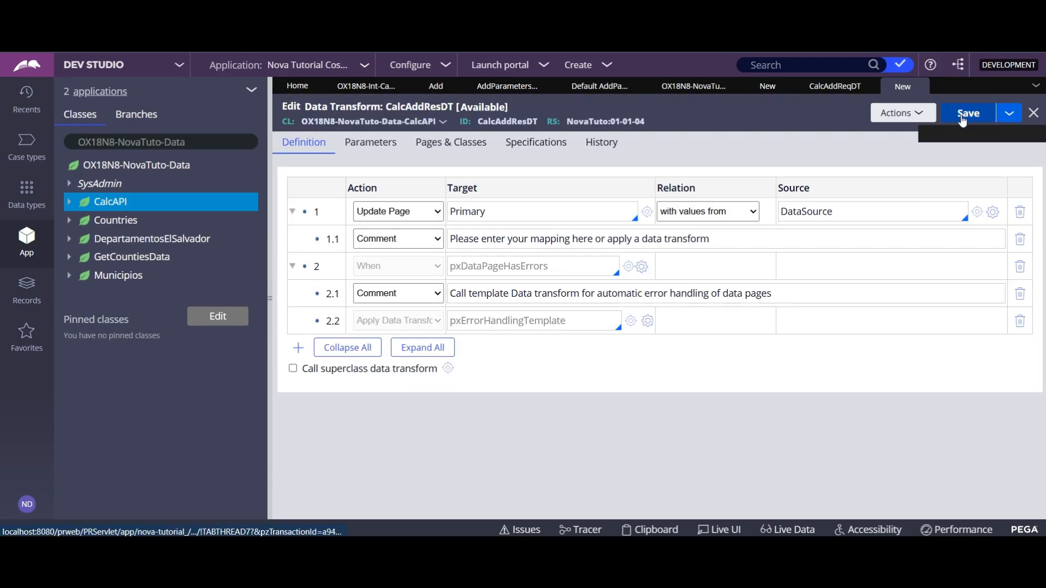
{"action": "left_click", "coordinate": [963, 114]}
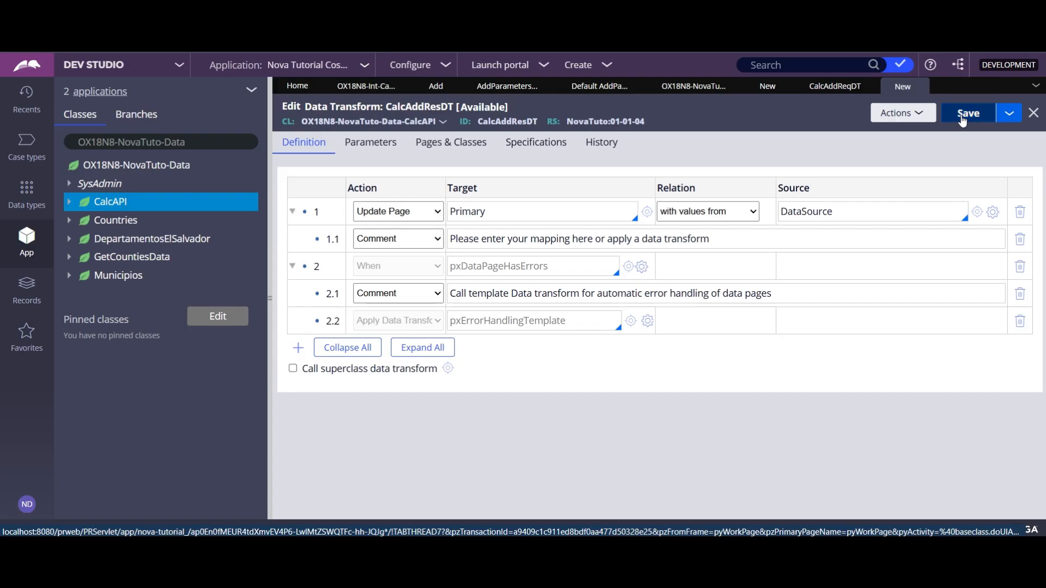
Check the CalcAddReqDT mapping rows, return to the CalcAddOperation data page and save it.
{"action": "left_click", "coordinate": [825, 87]}
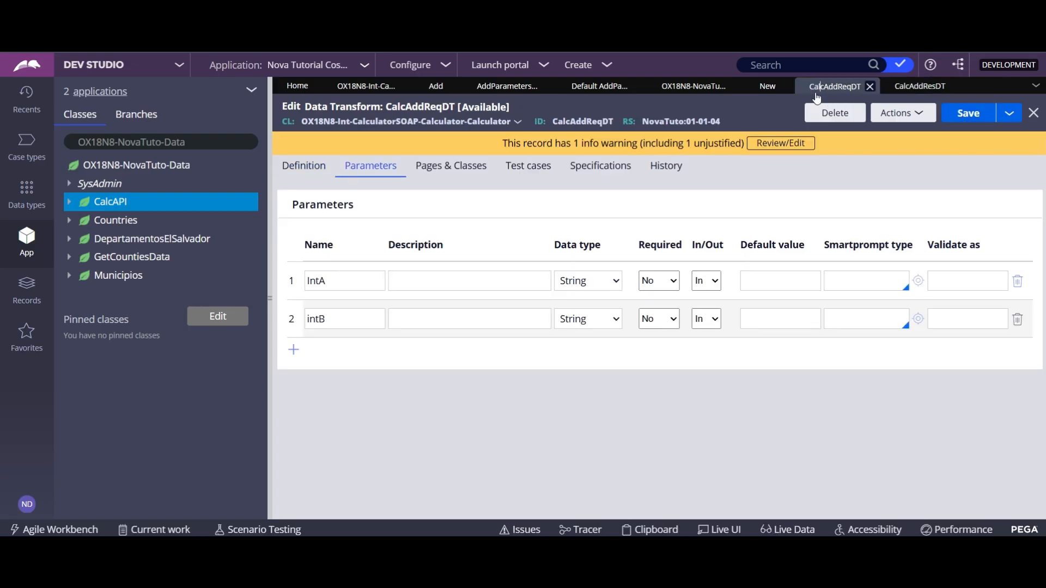
{"action": "left_click", "coordinate": [299, 166]}
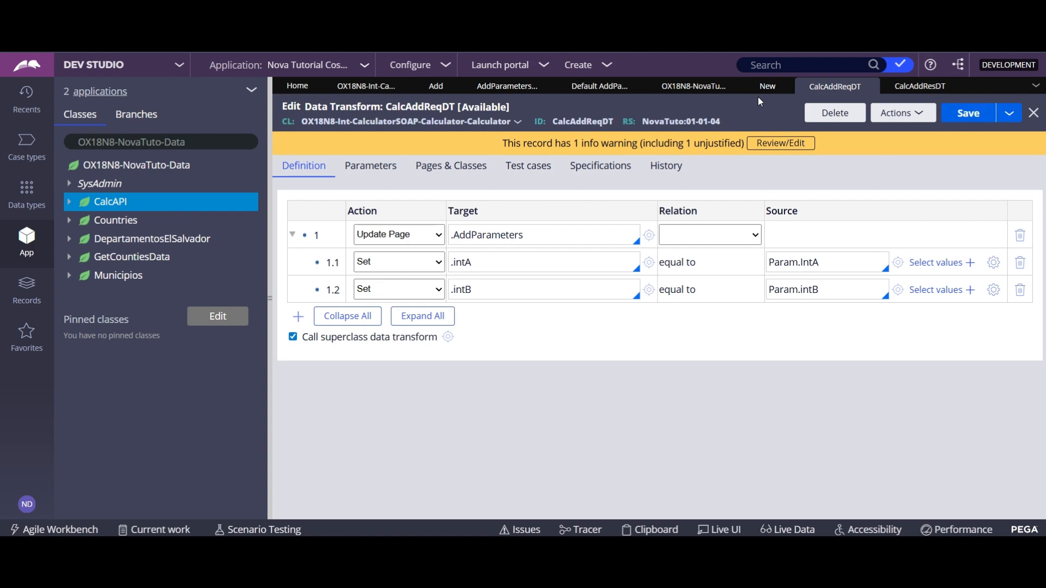
{"action": "left_click", "coordinate": [767, 86]}
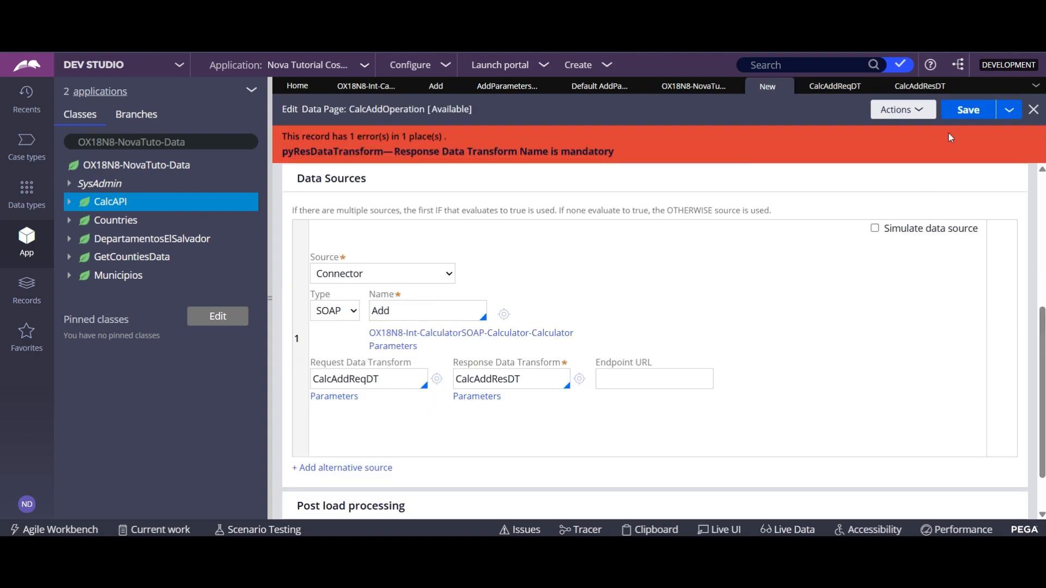
{"action": "left_click", "coordinate": [956, 117]}
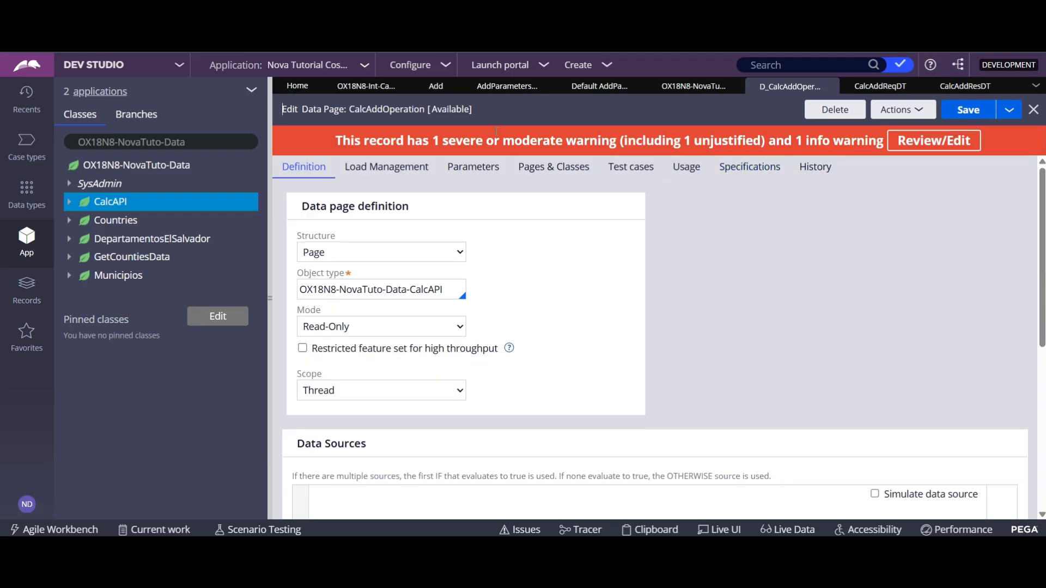
Copy the parameter name IntA from CalcAddReqDT and enter it as the first parameter of the CalcAddOperation data page.
{"action": "scroll", "coordinate": [648, 326], "scroll_direction": "down", "scroll_amount": 5}
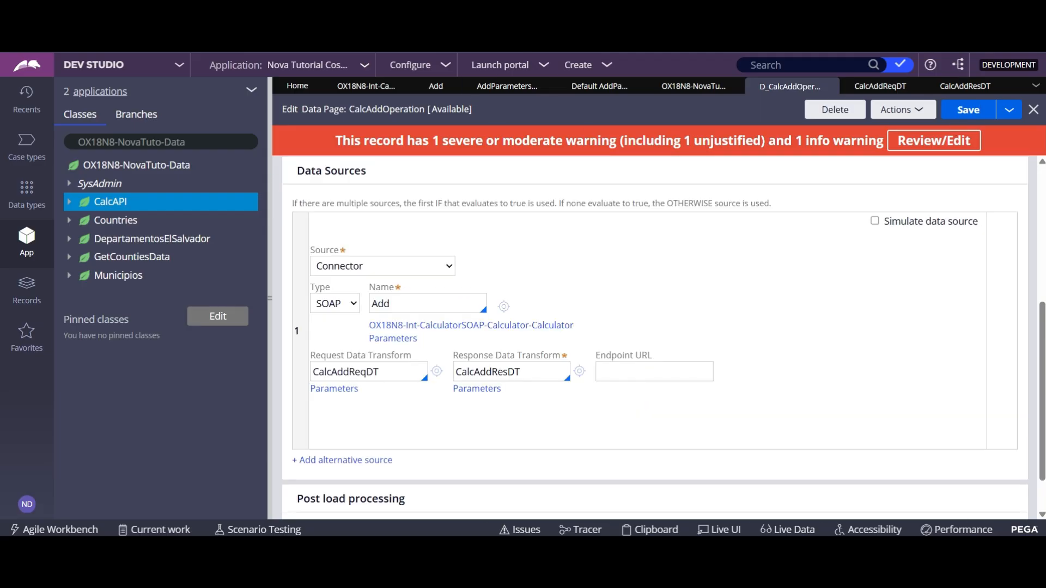
{"action": "left_click", "coordinate": [899, 86]}
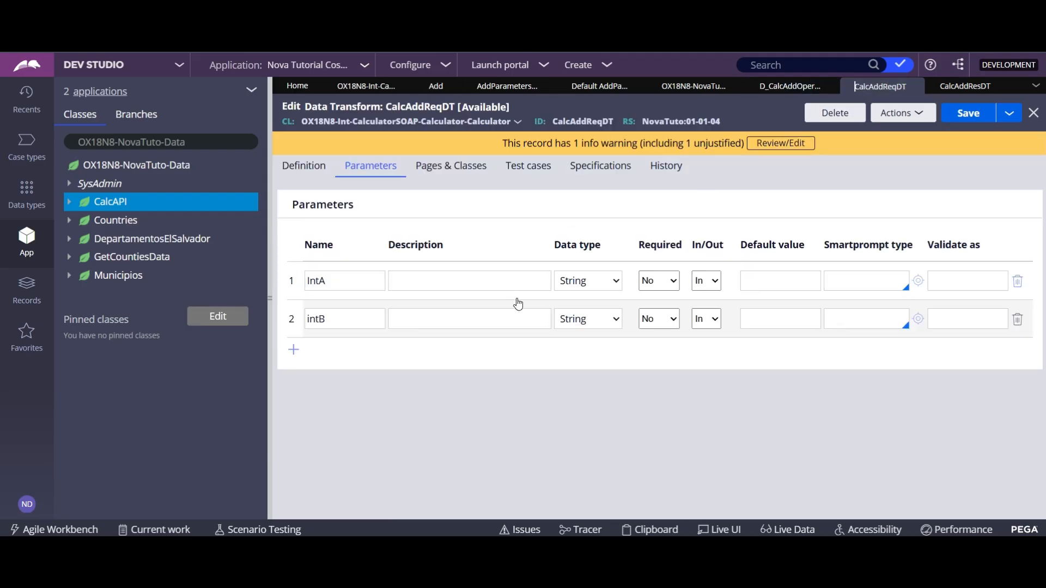
{"action": "left_click", "coordinate": [313, 280]}
{"action": "double_click", "coordinate": [315, 280]}
{"action": "key", "text": "ctrl+c"}
{"action": "left_click", "coordinate": [793, 86]}
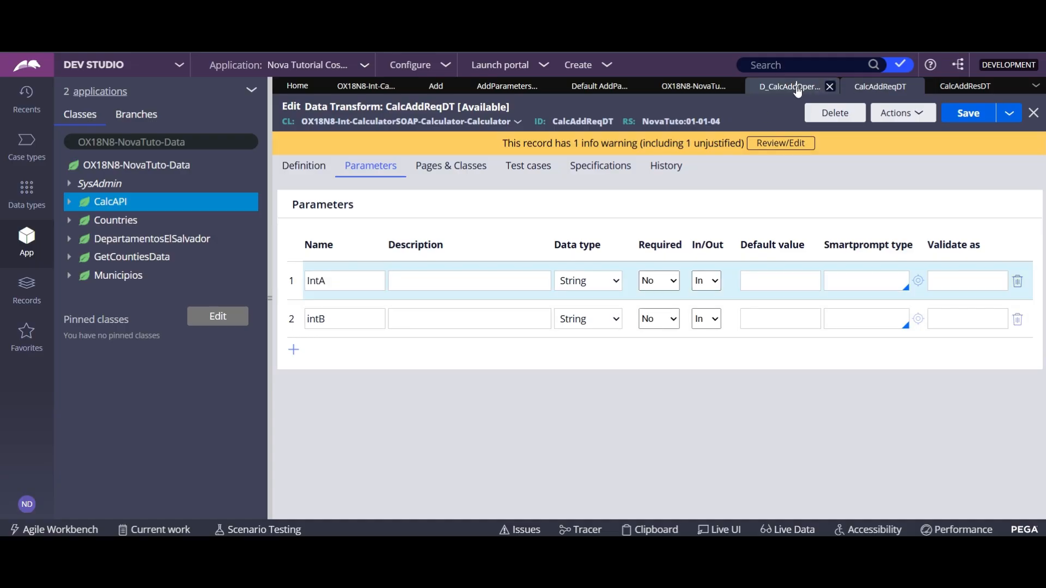
{"action": "scroll", "coordinate": [424, 217], "scroll_direction": "up", "scroll_amount": 5}
{"action": "left_click", "coordinate": [473, 172]}
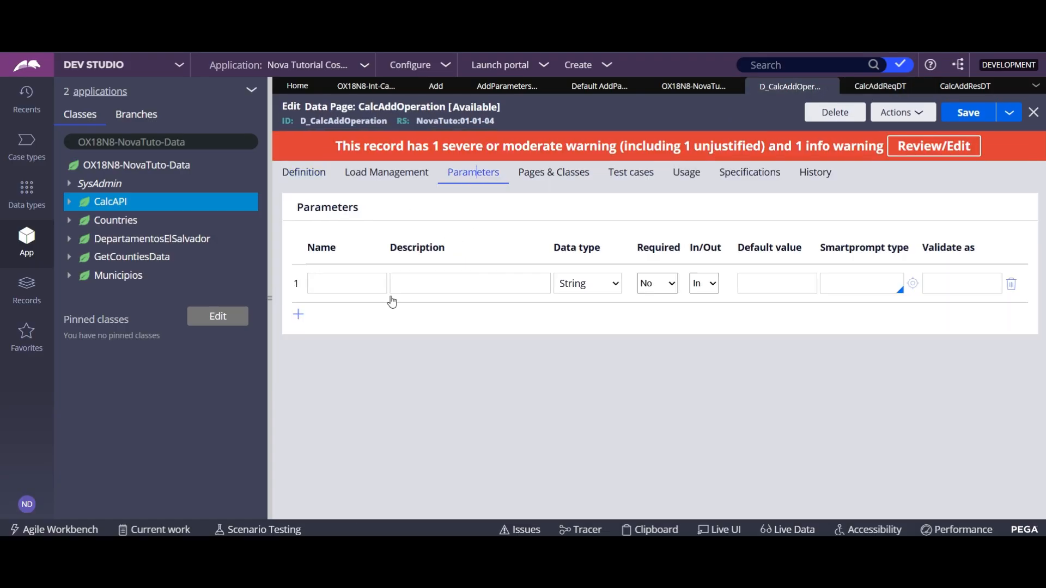
{"action": "left_click", "coordinate": [368, 283]}
{"action": "key", "text": "ctrl+v"}
Add a second data page parameter, intB, copied from CalcAddReqDT, and save CalcAddOperation.
{"action": "left_click", "coordinate": [298, 315]}
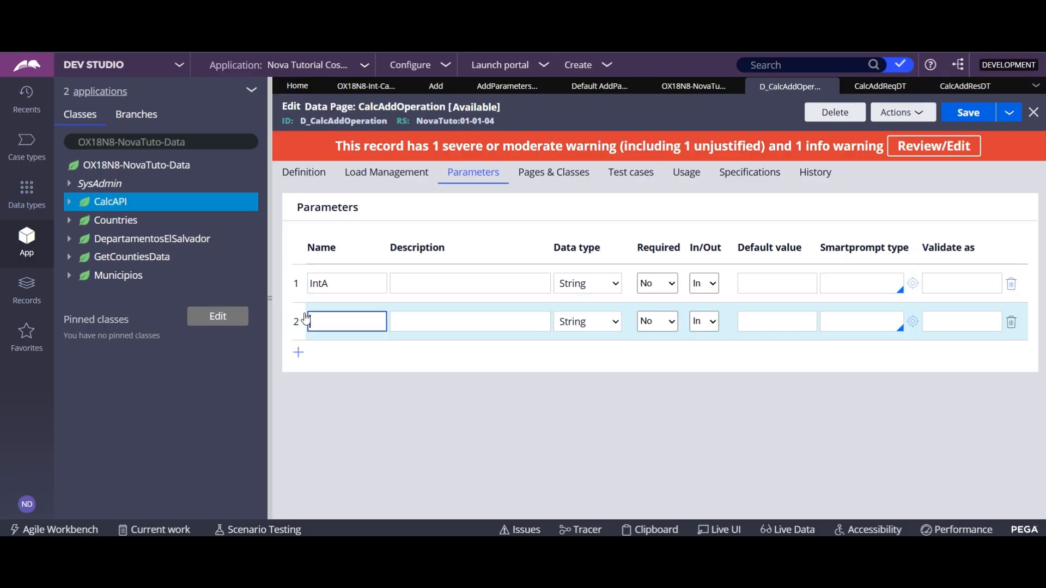
{"action": "left_click", "coordinate": [880, 86]}
{"action": "double_click", "coordinate": [321, 319]}
{"action": "key", "text": "ctrl+c"}
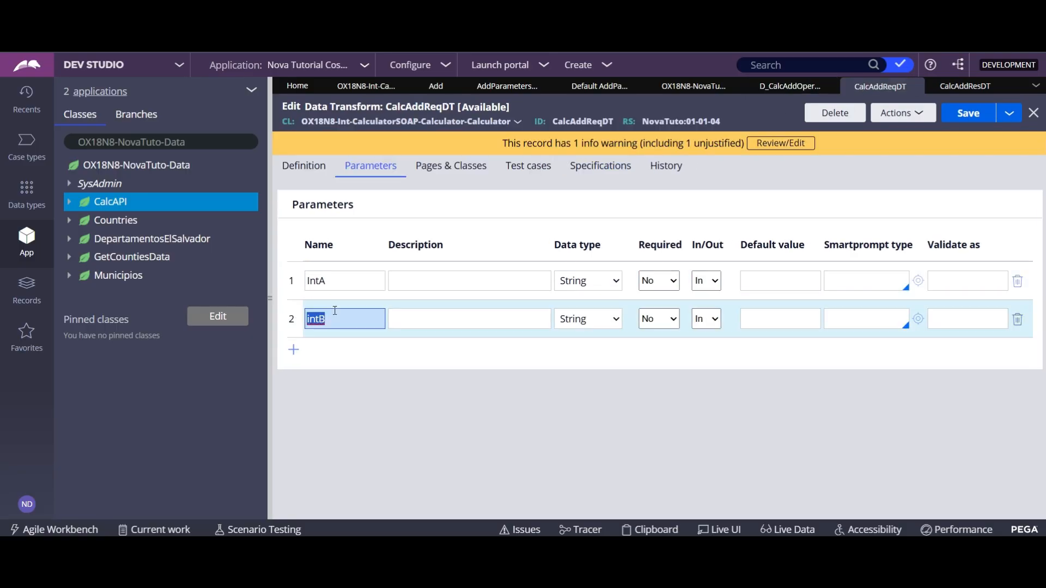
{"action": "left_click", "coordinate": [790, 86]}
{"action": "left_click", "coordinate": [344, 321]}
{"action": "key", "text": "ctrl+v"}
{"action": "left_click", "coordinate": [659, 376]}
{"action": "left_click", "coordinate": [304, 172]}
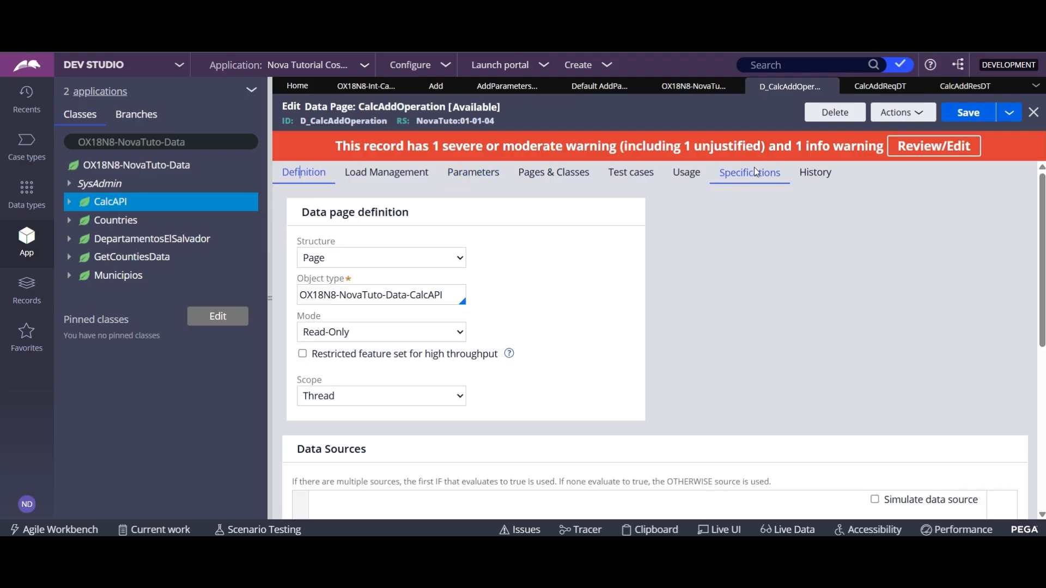
{"action": "left_click", "coordinate": [956, 114]}
Make the request data transform CalcAddReqDT pass the current parameter page and save the data page.
{"action": "scroll", "coordinate": [736, 284], "scroll_direction": "down", "scroll_amount": 5}
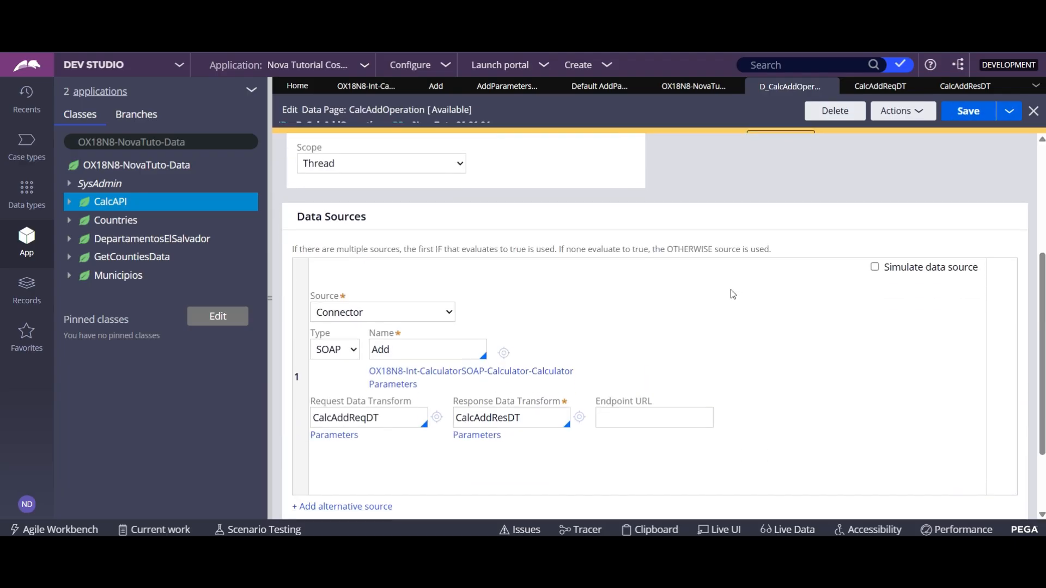
{"action": "scroll", "coordinate": [708, 298], "scroll_direction": "up", "scroll_amount": 5}
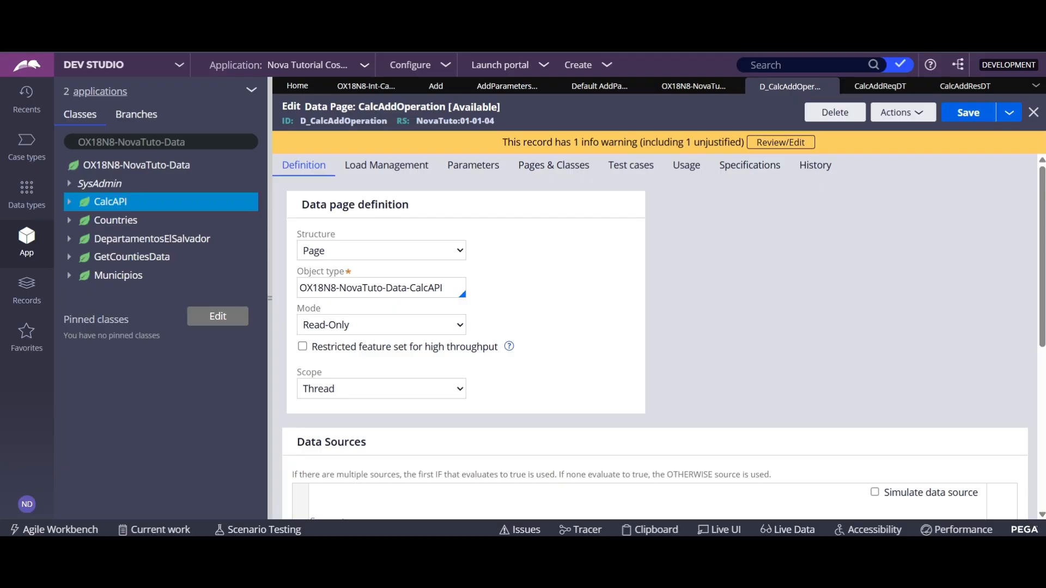
{"action": "scroll", "coordinate": [883, 182], "scroll_direction": "down", "scroll_amount": 5}
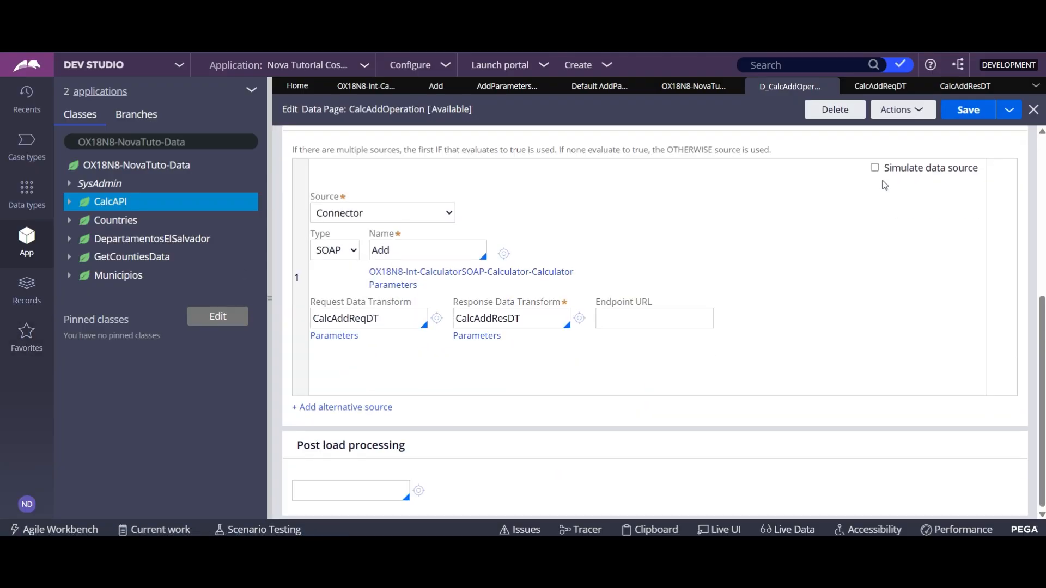
{"action": "scroll", "coordinate": [885, 185], "scroll_direction": "up", "scroll_amount": 5}
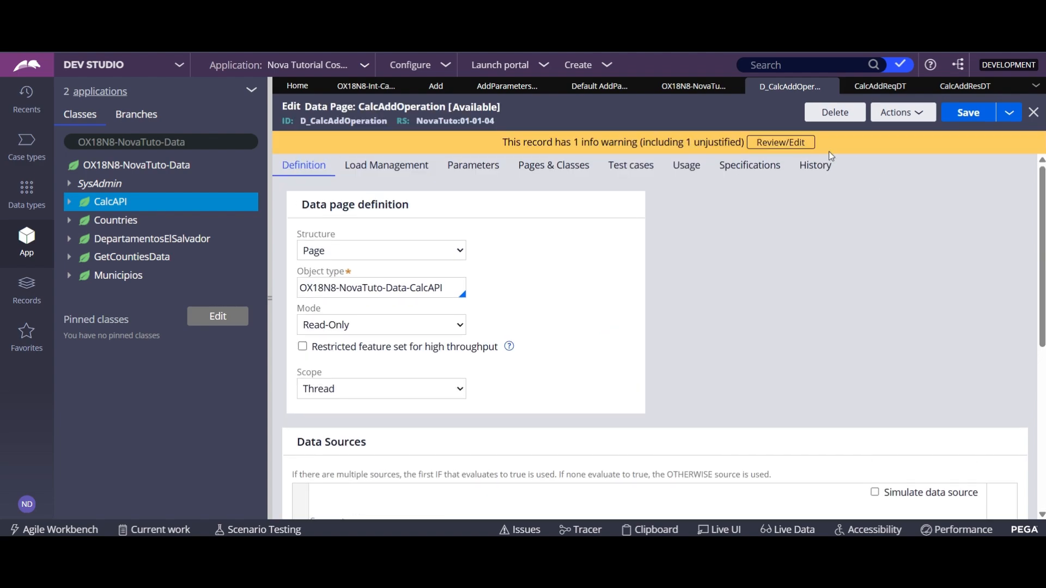
{"action": "scroll", "coordinate": [758, 270], "scroll_direction": "down", "scroll_amount": 5}
{"action": "left_click", "coordinate": [333, 359]}
{"action": "left_click", "coordinate": [453, 248]}
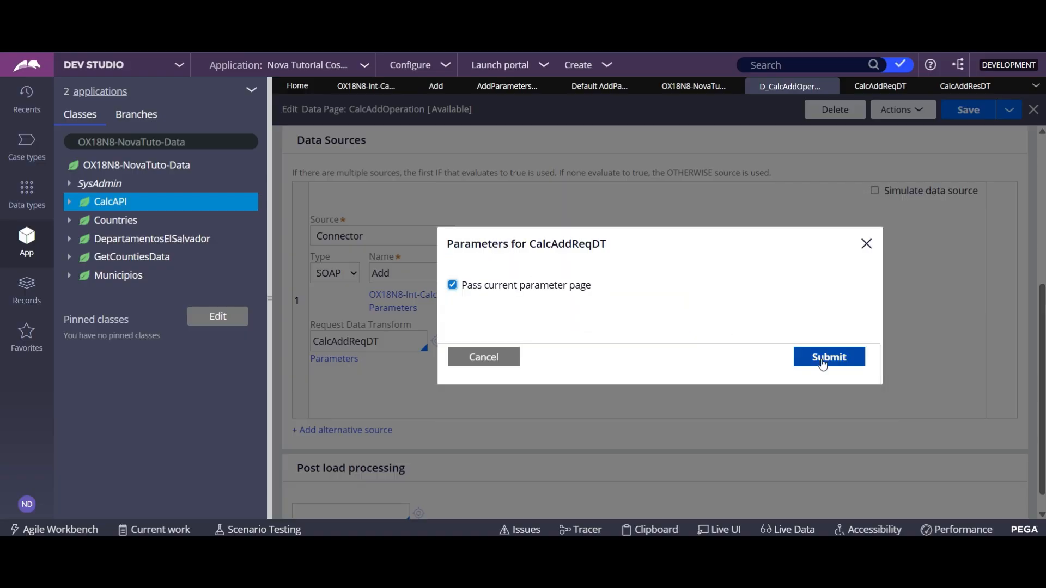
{"action": "left_click", "coordinate": [828, 357]}
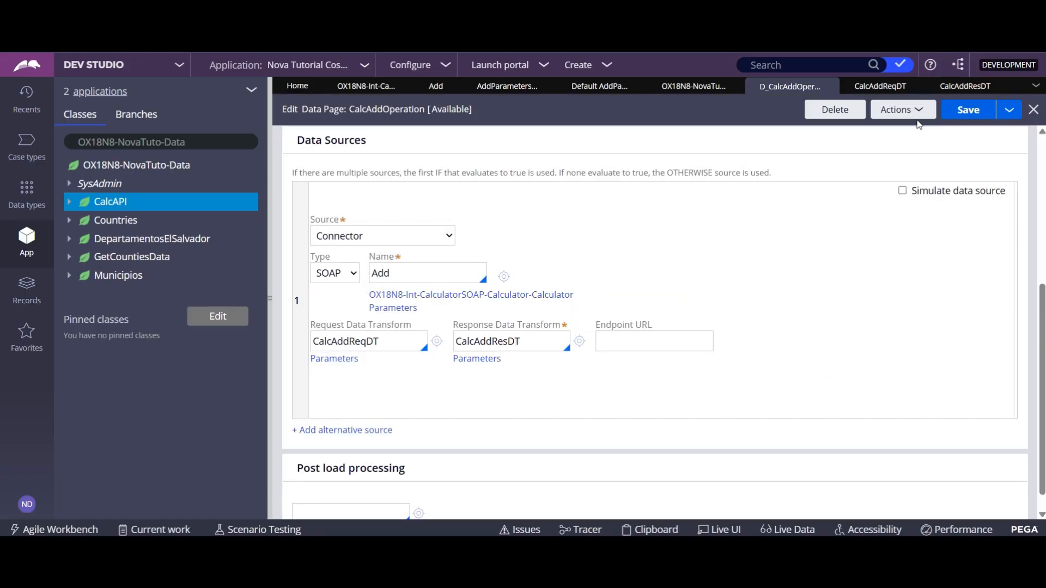
{"action": "scroll", "coordinate": [654, 255], "scroll_direction": "up", "scroll_amount": 6}
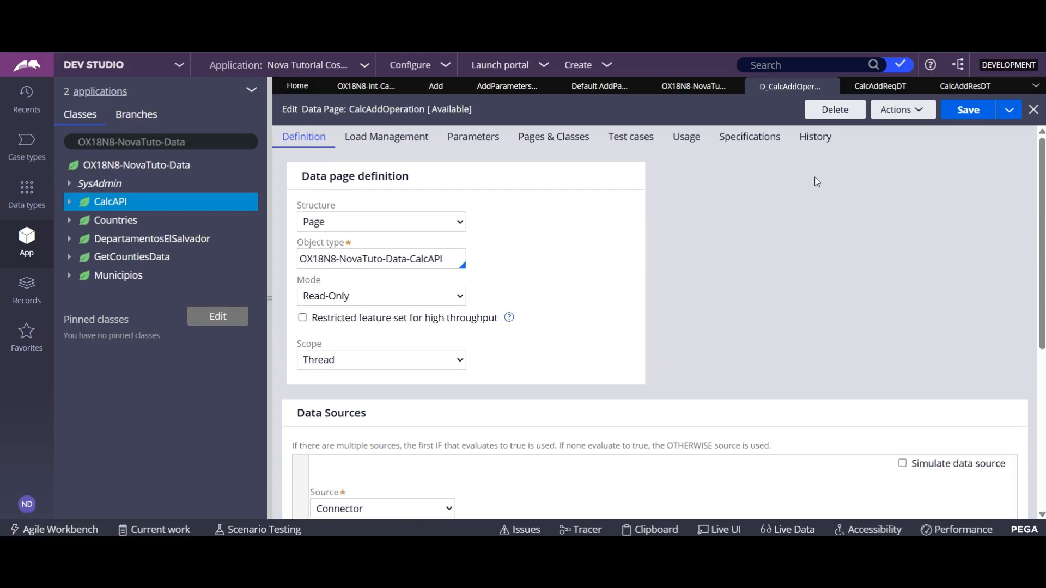
{"action": "left_click", "coordinate": [968, 113]}
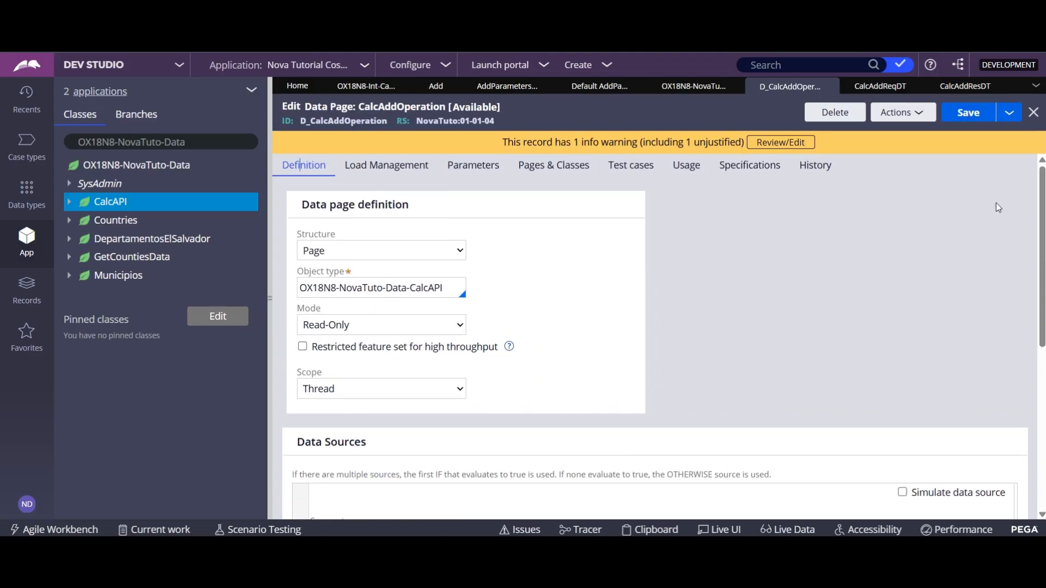
Run the CalcAddOperation data page with IntA 2 and intB 5, flushing all its instances before execution.
{"action": "left_click", "coordinate": [904, 118]}
{"action": "left_click", "coordinate": [899, 133]}
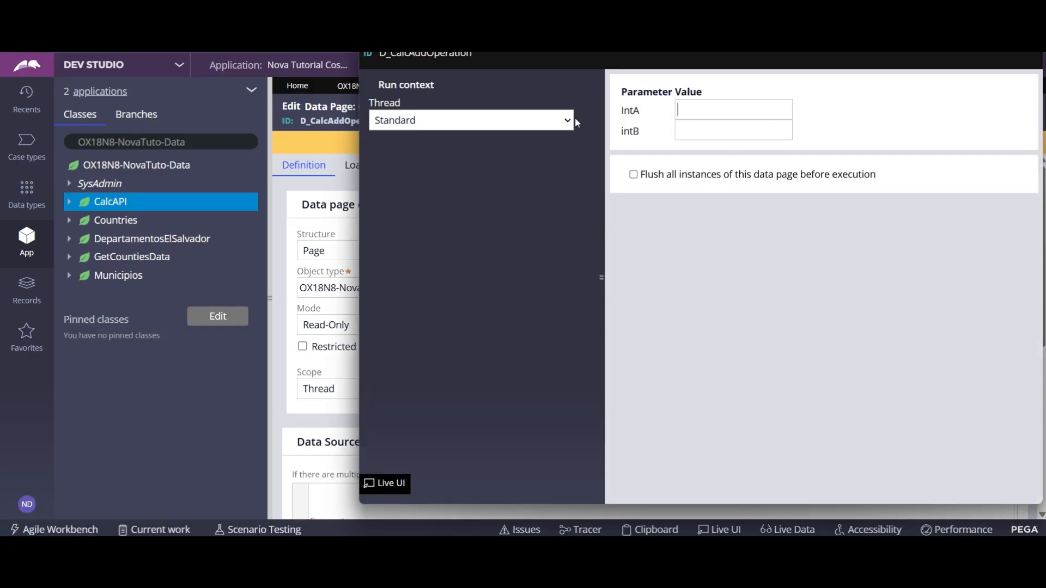
{"action": "left_click", "coordinate": [633, 174]}
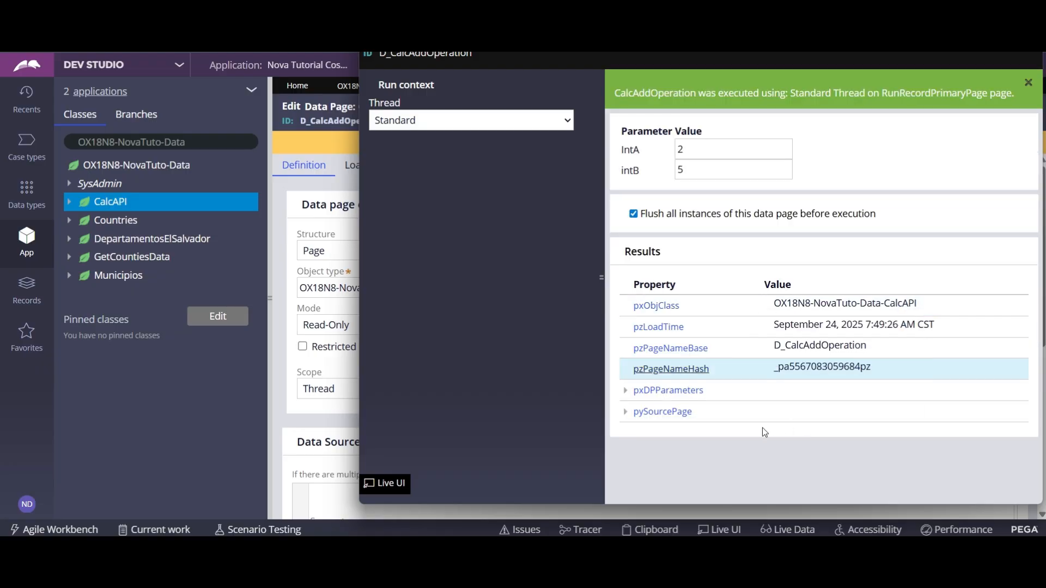
Expand pxDPParameters and pySourcePage in the run results and examine the parameters and connector source details.
{"action": "left_click", "coordinate": [624, 391]}
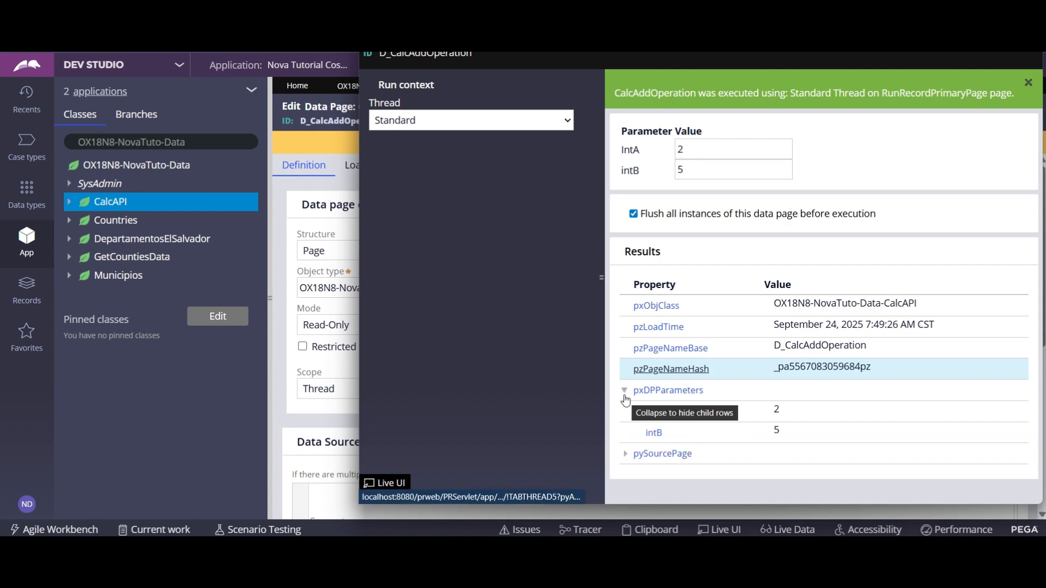
{"action": "left_click", "coordinate": [625, 455]}
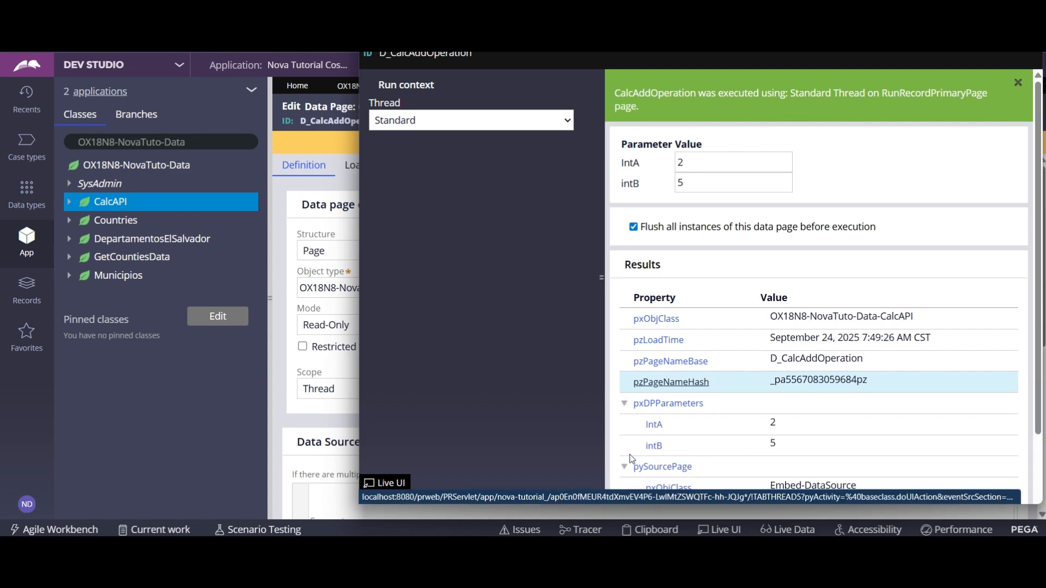
{"action": "scroll", "coordinate": [633, 455], "scroll_direction": "down", "scroll_amount": 2}
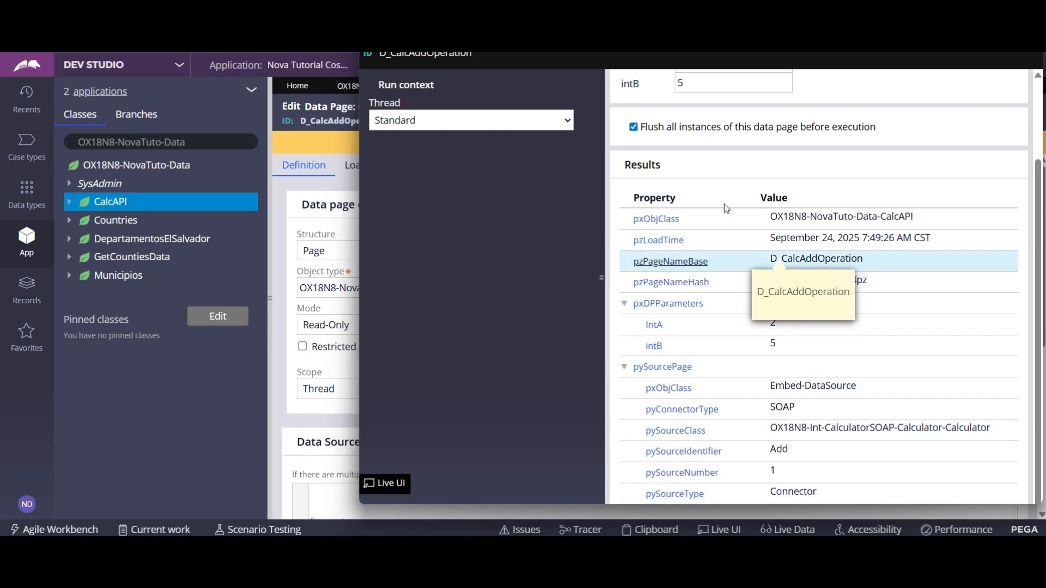
{"action": "scroll", "coordinate": [696, 185], "scroll_direction": "up", "scroll_amount": 2}
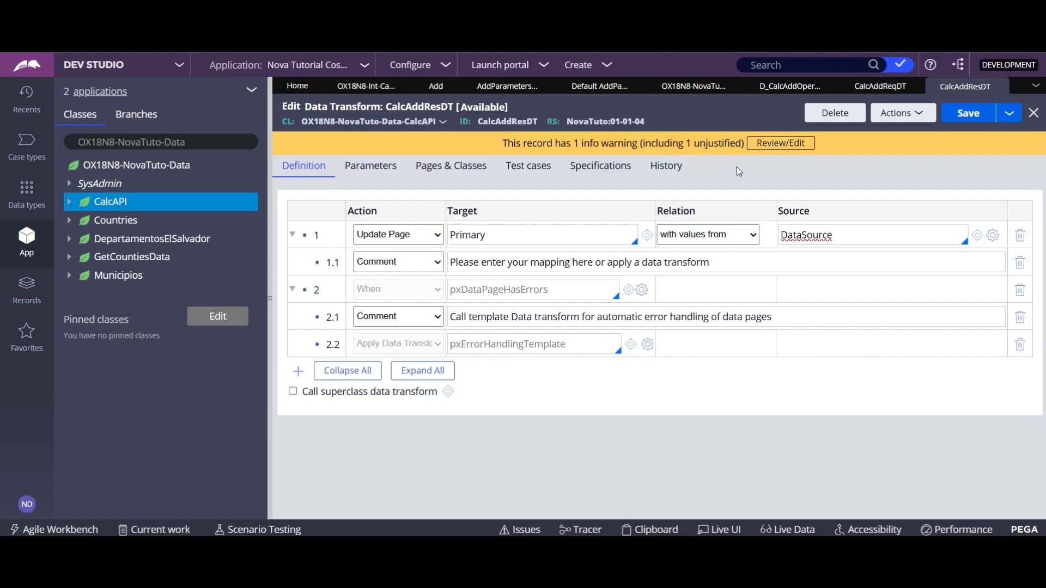
In CalcAddResDT, set the source of the Primary update row to DataSource.AddParametersResponse and save.
{"action": "left_click", "coordinate": [858, 237]}
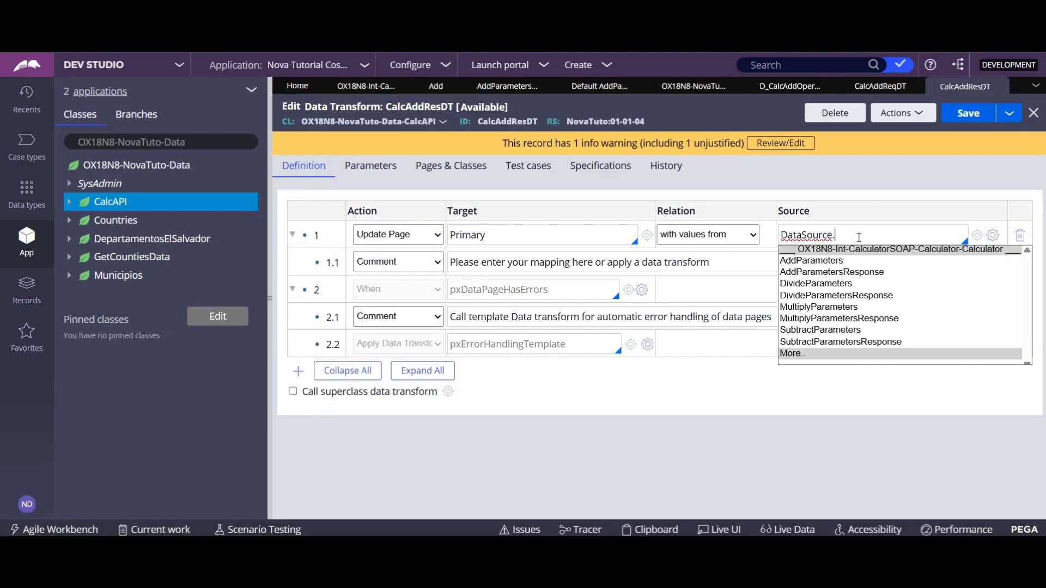
{"action": "key", "text": "Down"}
{"action": "key", "text": "Down"}
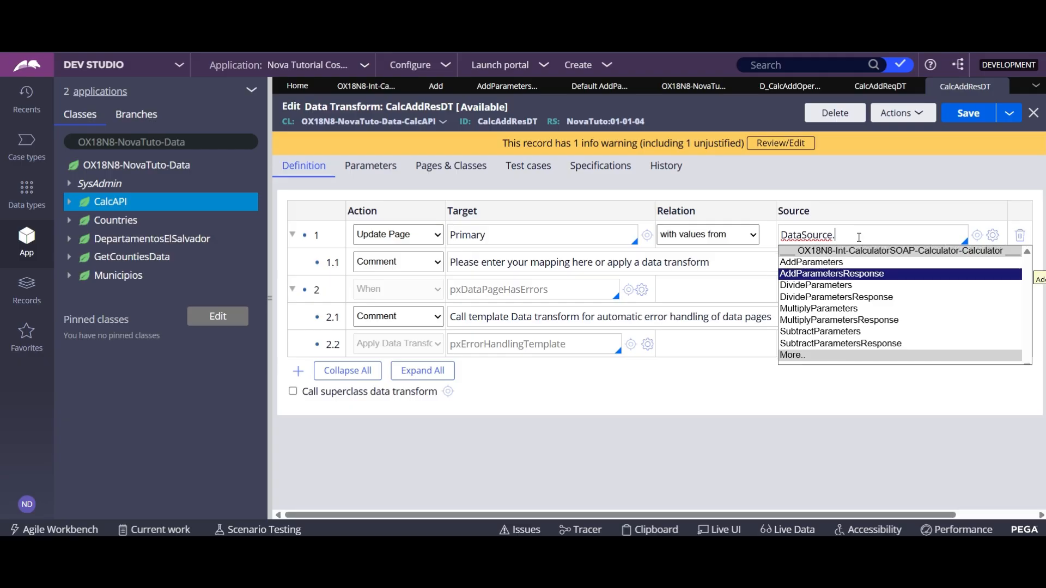
{"action": "key", "text": "Return"}
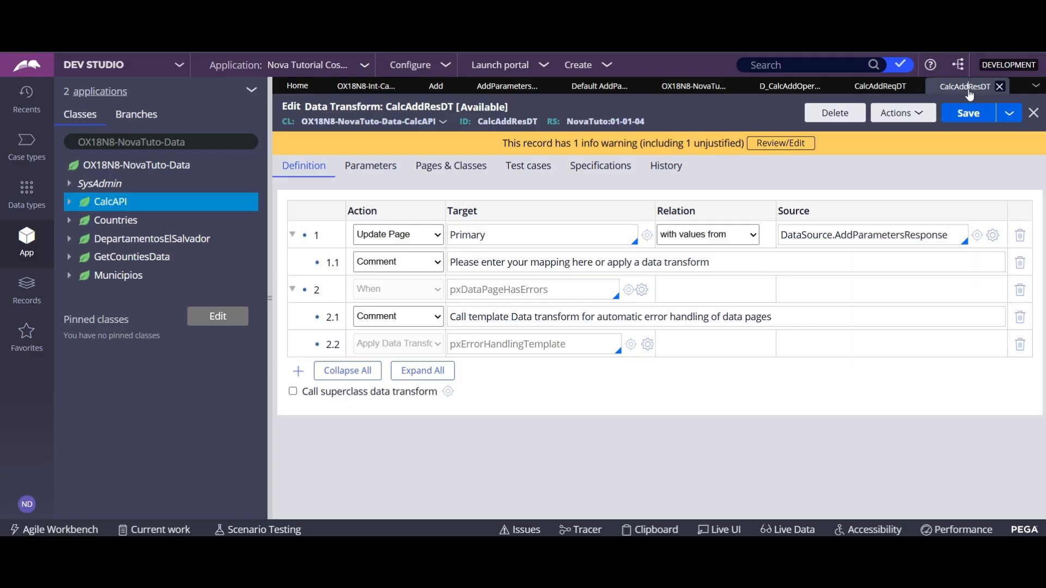
{"action": "left_click", "coordinate": [969, 115]}
Run the CalcAddOperation data page with IntA 2 and intB 2, flushing all its instances before execution.
{"action": "left_click", "coordinate": [774, 87]}
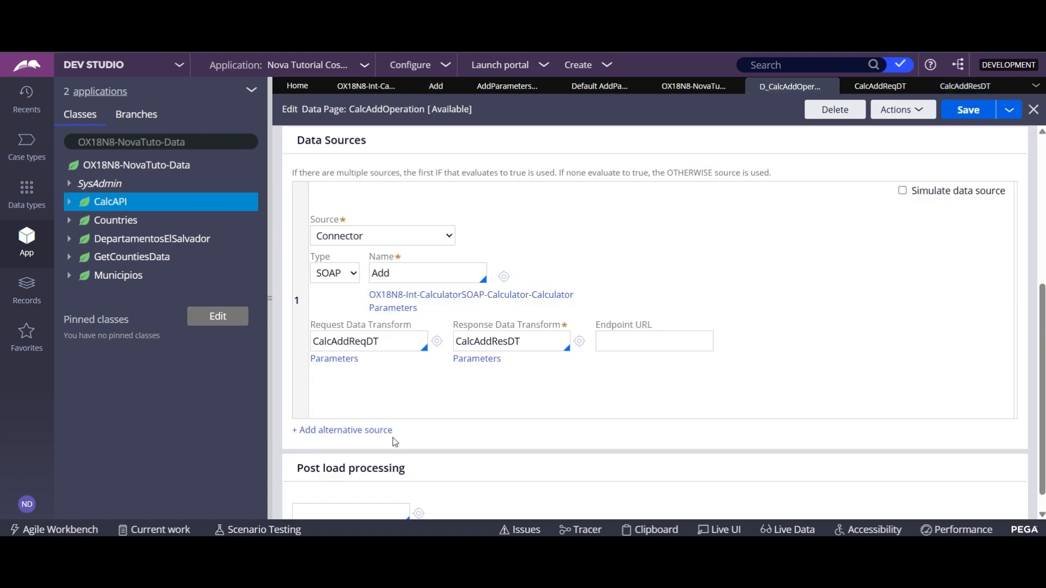
{"action": "left_click", "coordinate": [922, 116]}
{"action": "left_click", "coordinate": [917, 131]}
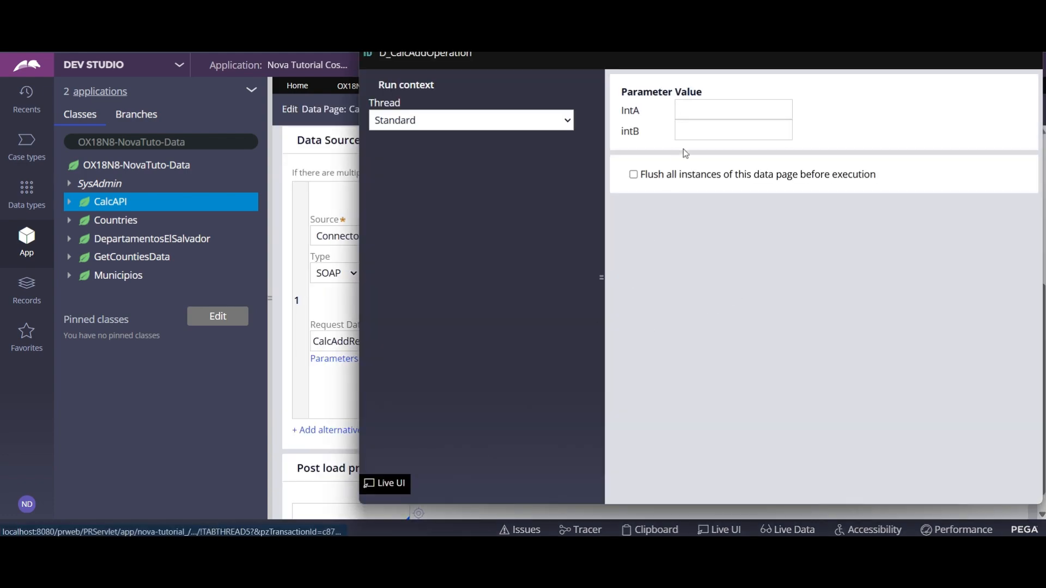
{"action": "left_click", "coordinate": [633, 175]}
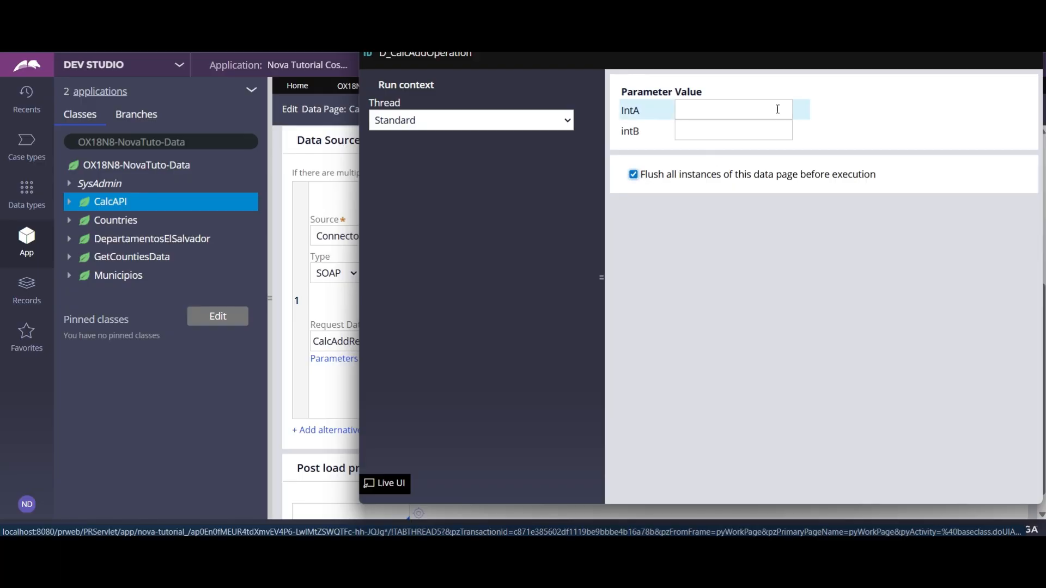
{"action": "left_click", "coordinate": [741, 108]}
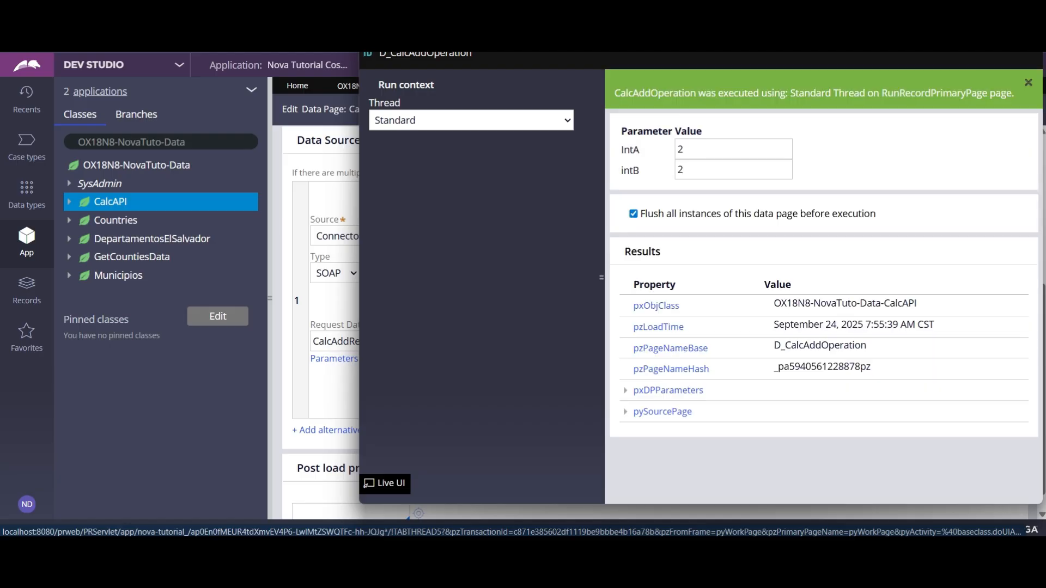
Examine the pxDPParameters and pySourcePage details in the run results, and close the run window.
{"action": "left_click", "coordinate": [625, 390]}
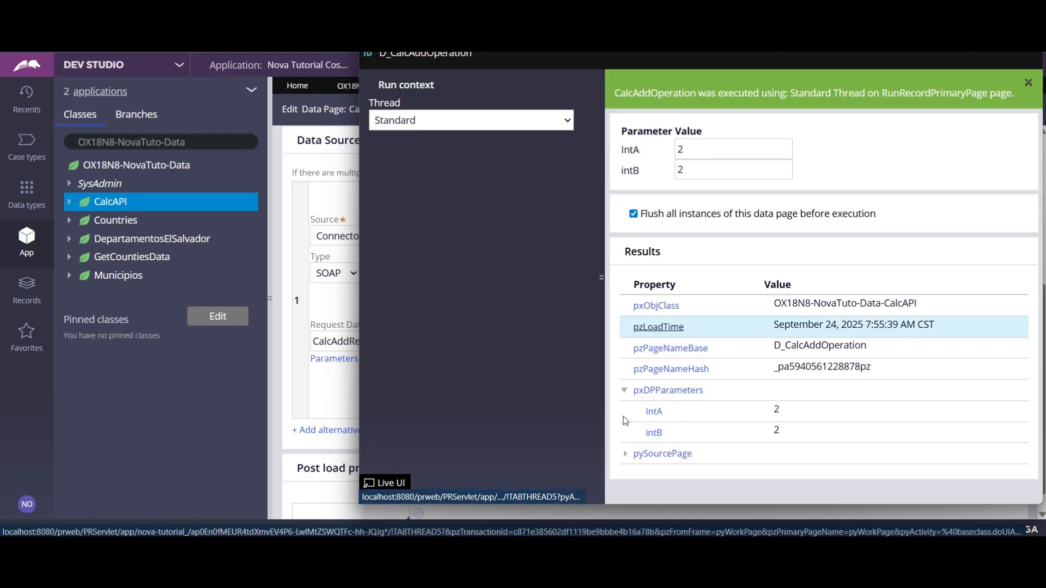
{"action": "left_click", "coordinate": [625, 454]}
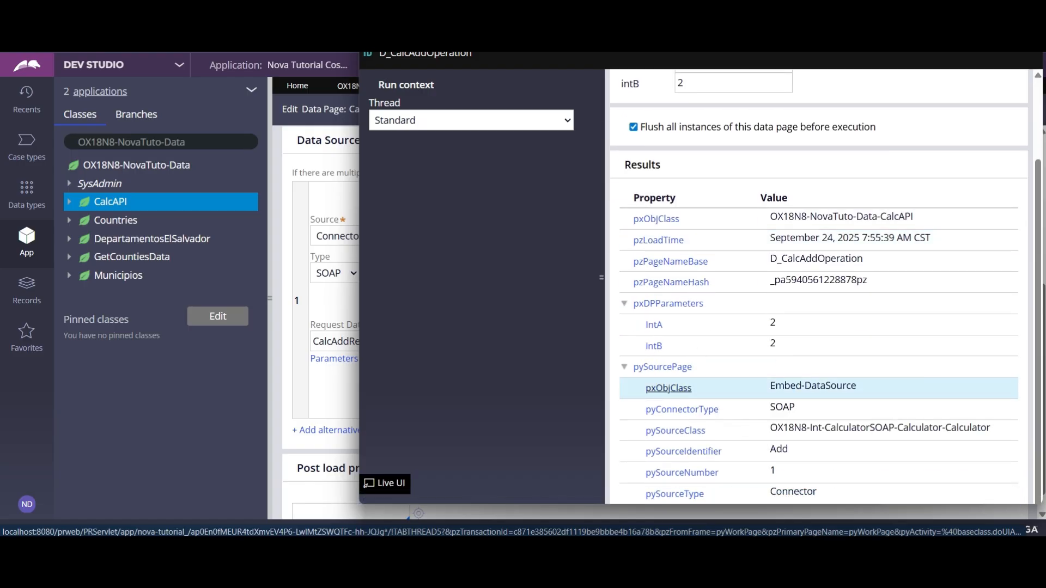
{"action": "scroll", "coordinate": [857, 74], "scroll_direction": "up", "scroll_amount": 3}
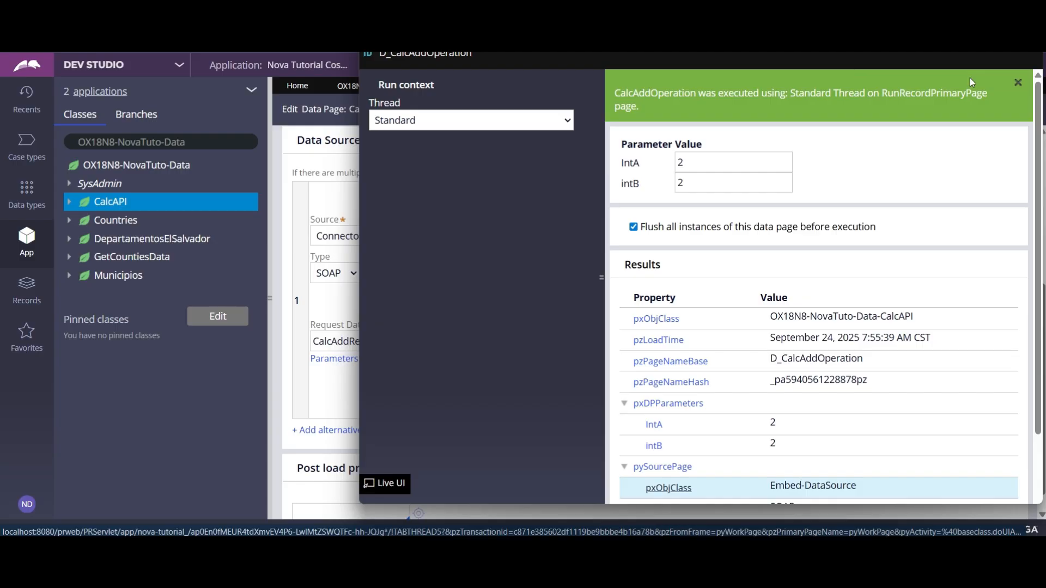
{"action": "key", "text": "alt+F4"}
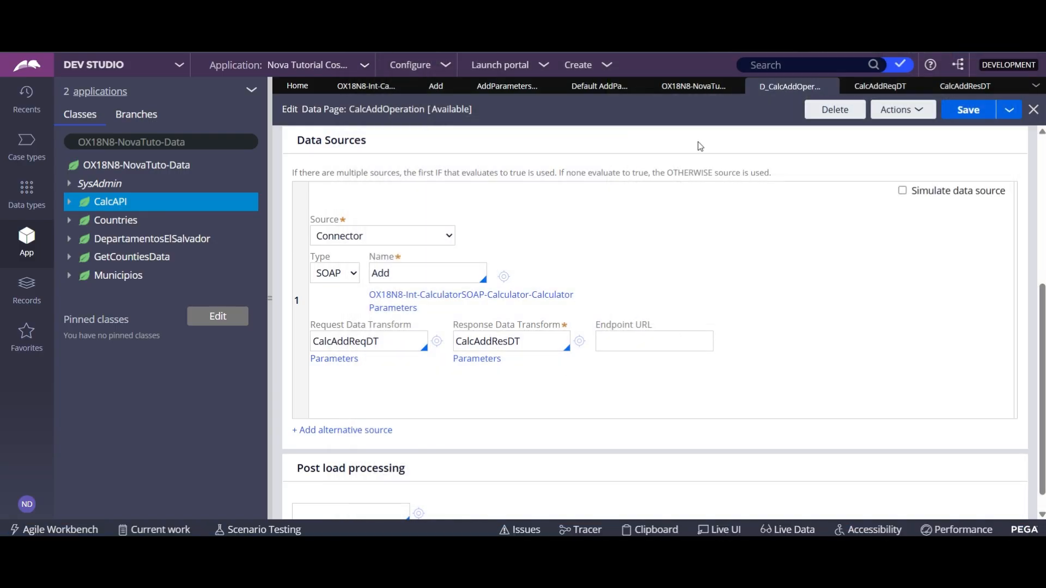
In CalcAddResDT, browse the properties offered beneath DataSource.AddParametersResponse for the Primary update row's source.
{"action": "left_click", "coordinate": [934, 86]}
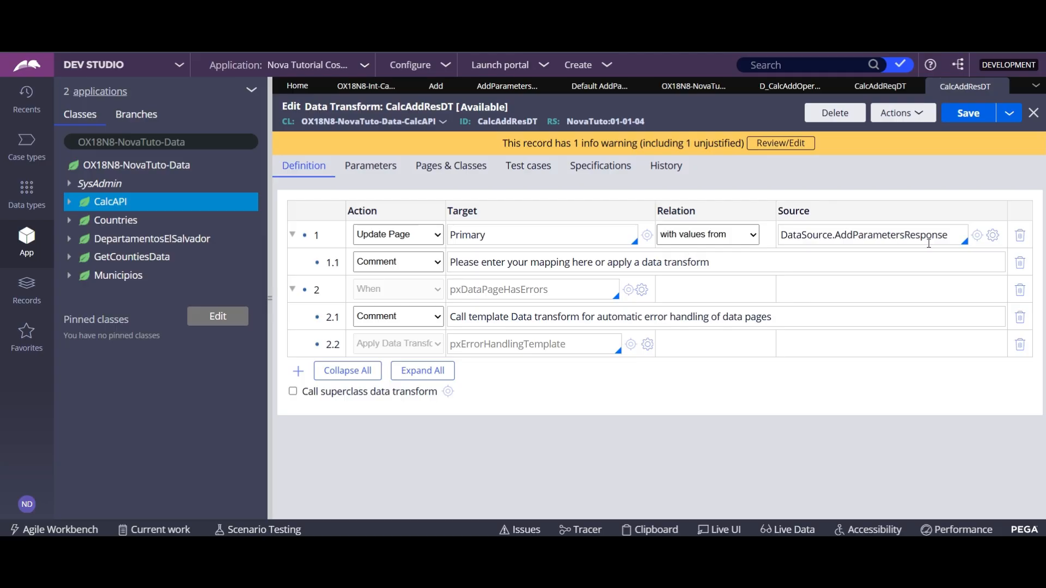
{"action": "left_click", "coordinate": [976, 238]}
{"action": "type", "text": "."}
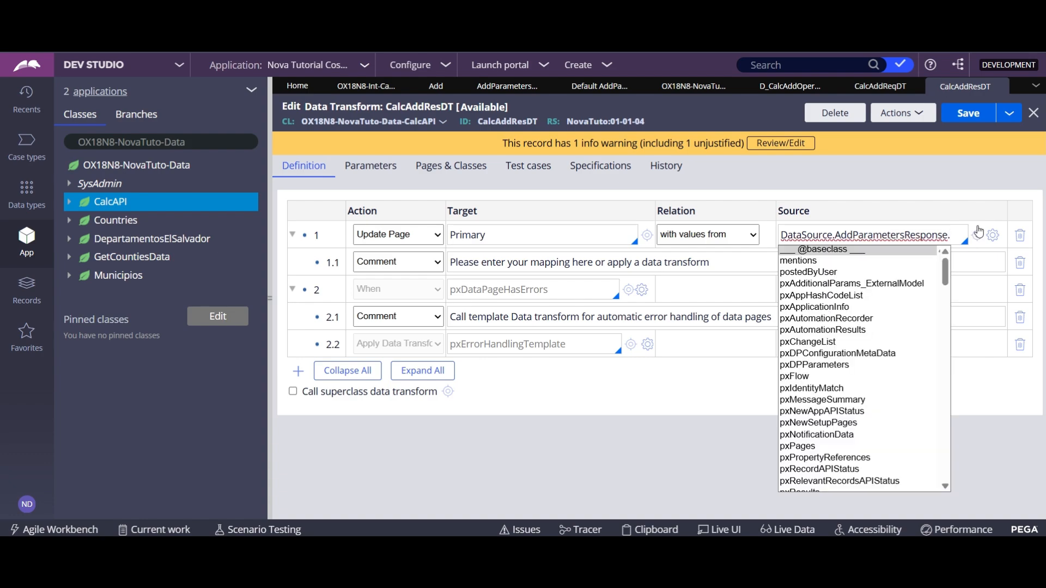
{"action": "left_click_drag", "start_coordinate": [944, 267], "coordinate": [925, 484]}
{"action": "left_click", "coordinate": [724, 474]}
{"action": "left_click", "coordinate": [960, 234]}
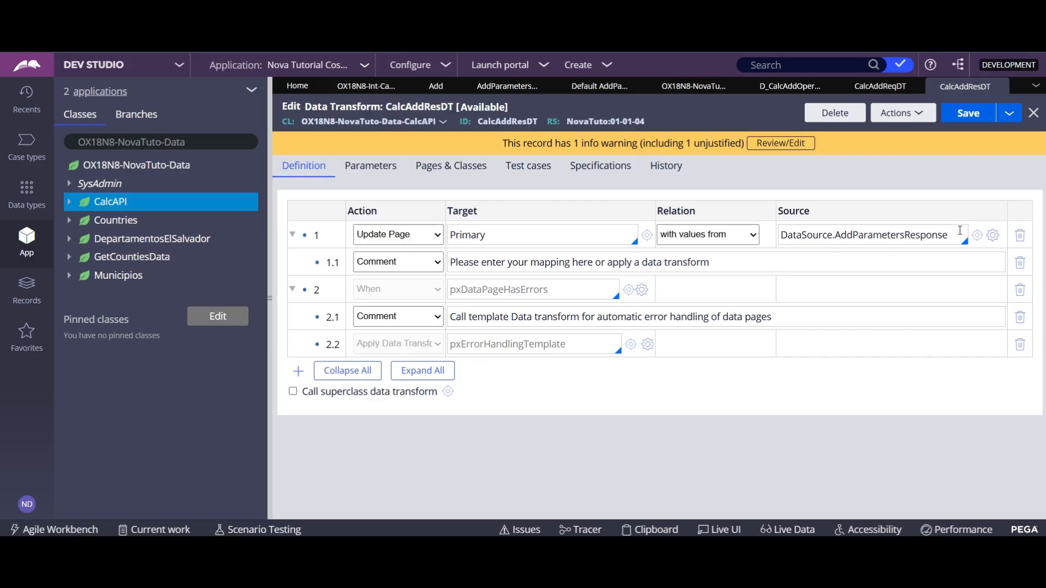
Start a trace of the CalcAddOperation data page and move the Tracer window aside.
{"action": "left_click", "coordinate": [790, 86]}
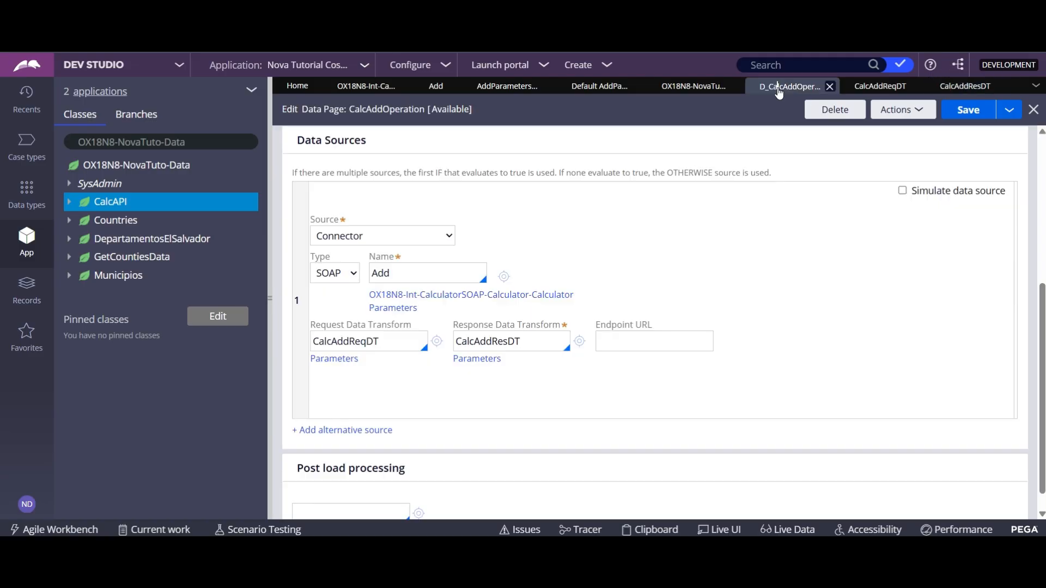
{"action": "left_click", "coordinate": [916, 109]}
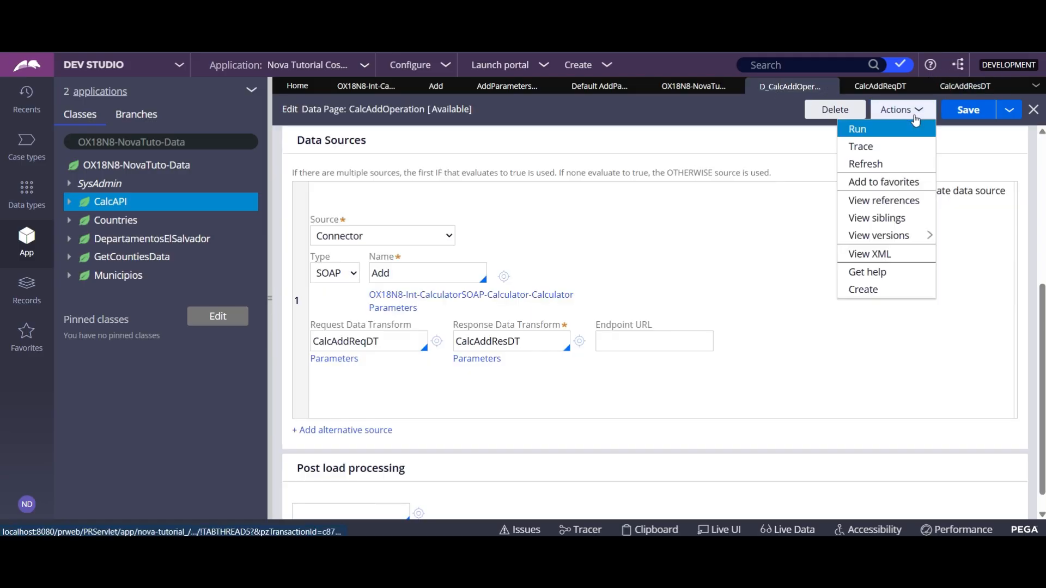
{"action": "left_click", "coordinate": [888, 146]}
{"action": "left_click_drag", "start_coordinate": [686, 1], "coordinate": [271, 210]}
Run CalcAddOperation under the trace with IntA 2 and intB 2, flushing all instances before execution.
{"action": "left_click", "coordinate": [931, 112]}
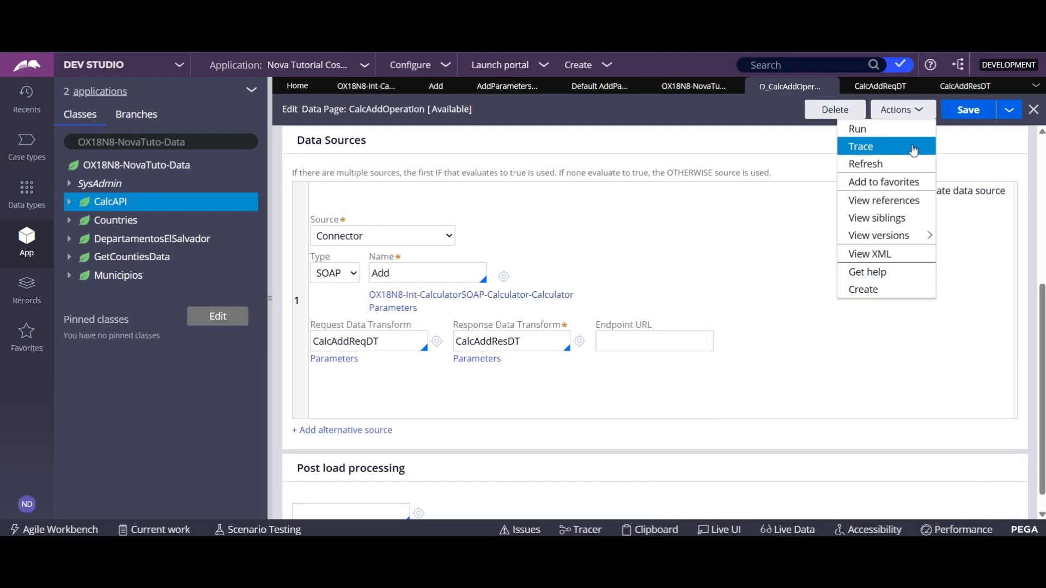
{"action": "left_click", "coordinate": [867, 130]}
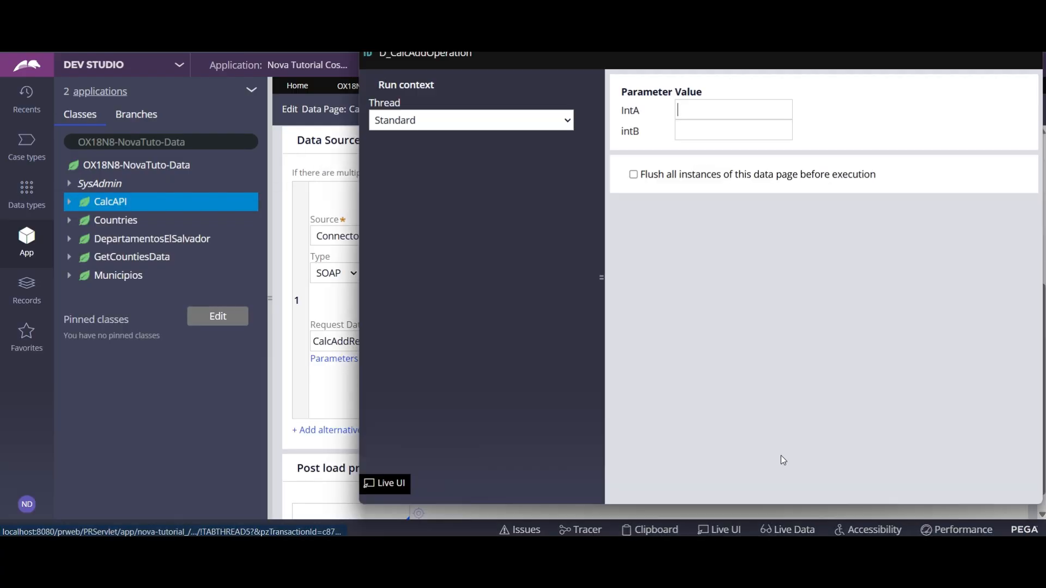
{"action": "left_click", "coordinate": [633, 174]}
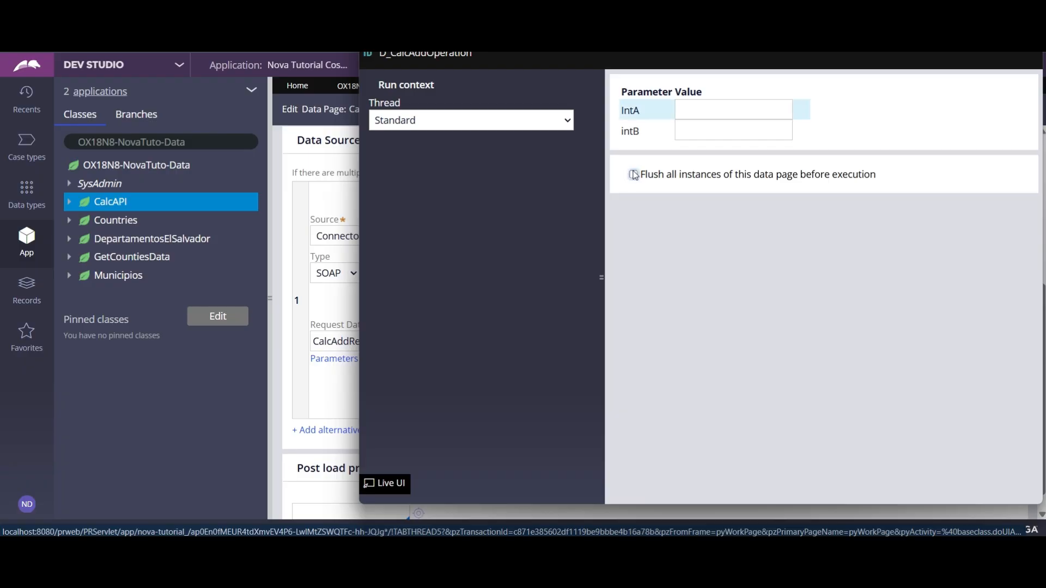
{"action": "left_click", "coordinate": [719, 101]}
{"action": "type", "text": "2"}
{"action": "left_click", "coordinate": [716, 135]}
{"action": "type", "text": "2"}
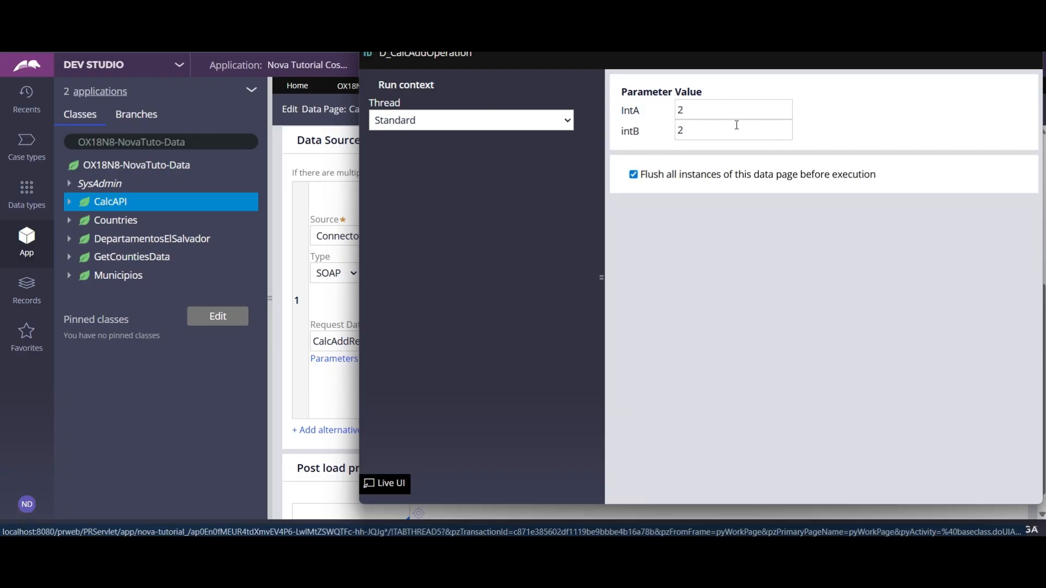
{"action": "key", "text": "Return"}
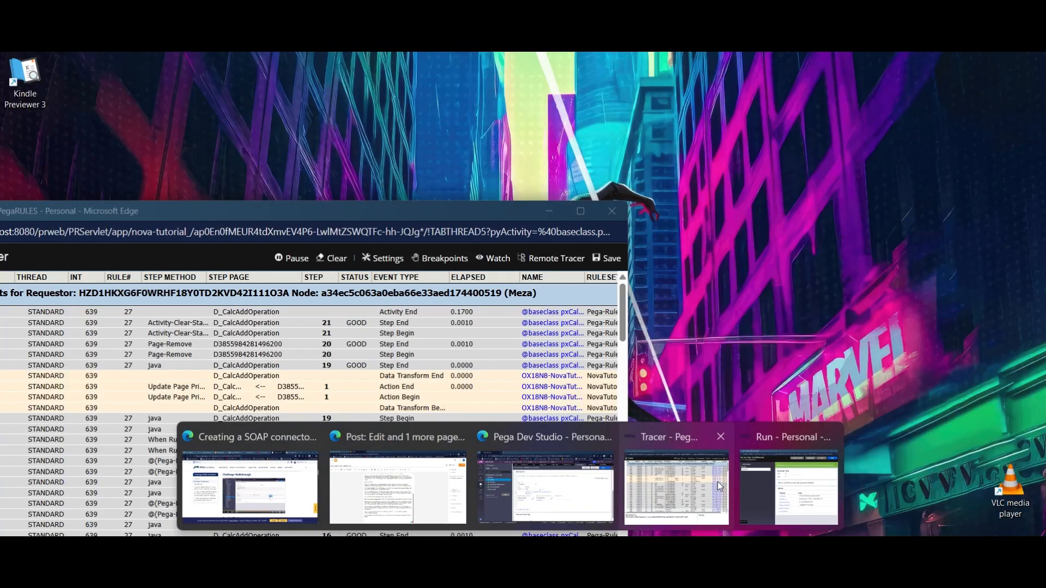
Examine AddResult under AddParametersResponse in the traced connector page's properties, and close the run, properties and Tracer windows.
{"action": "left_click", "coordinate": [677, 493]}
{"action": "left_click_drag", "start_coordinate": [440, 212], "coordinate": [690, 24]}
{"action": "left_click", "coordinate": [512, 170]}
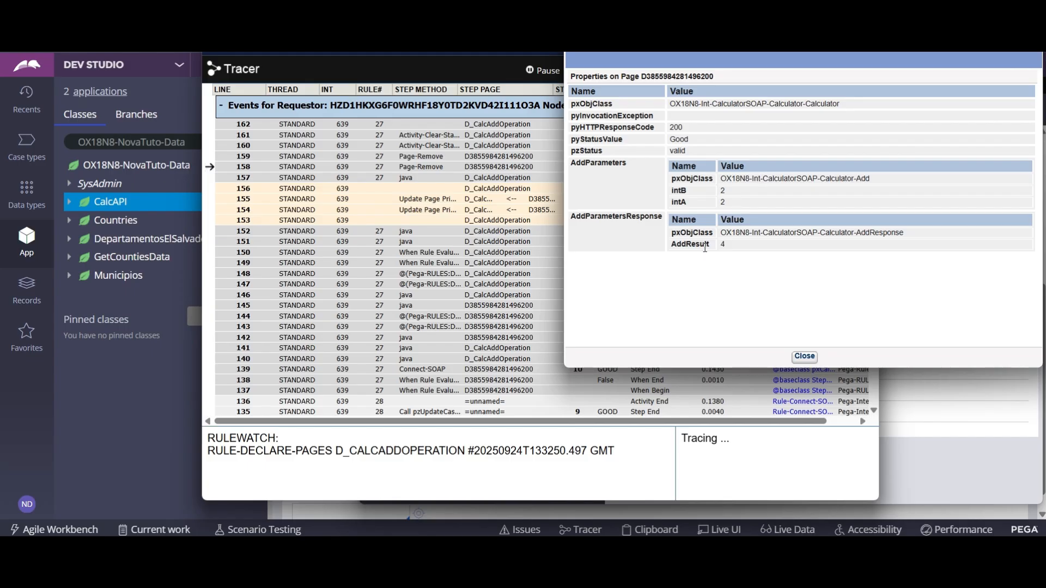
{"action": "double_click", "coordinate": [690, 245]}
{"action": "left_click_drag", "start_coordinate": [872, 2], "coordinate": [527, 154]}
{"action": "left_click", "coordinate": [958, 129]}
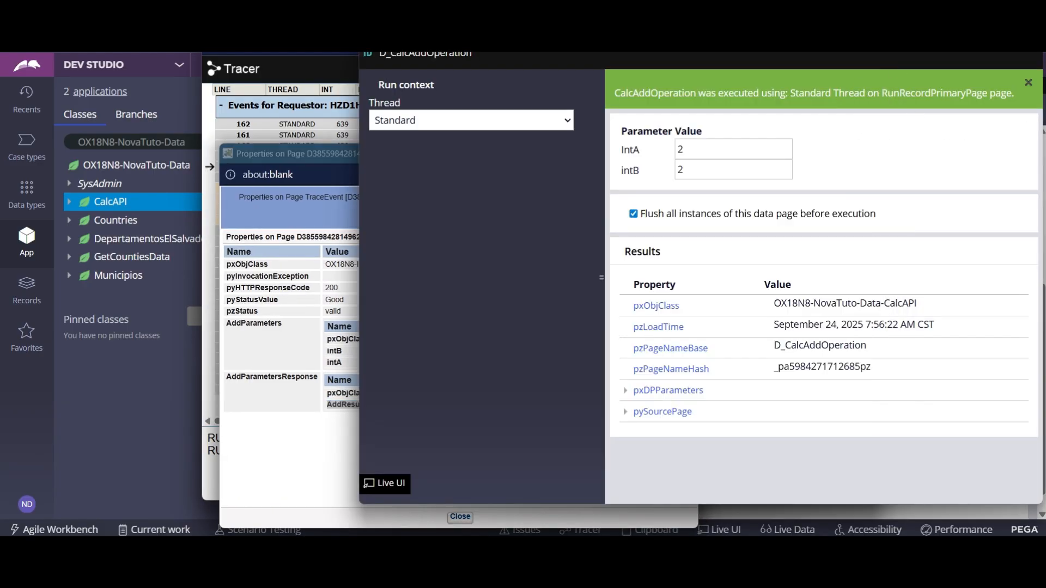
{"action": "left_click", "coordinate": [1027, 5]}
{"action": "left_click", "coordinate": [680, 154]}
{"action": "left_click", "coordinate": [864, 25]}
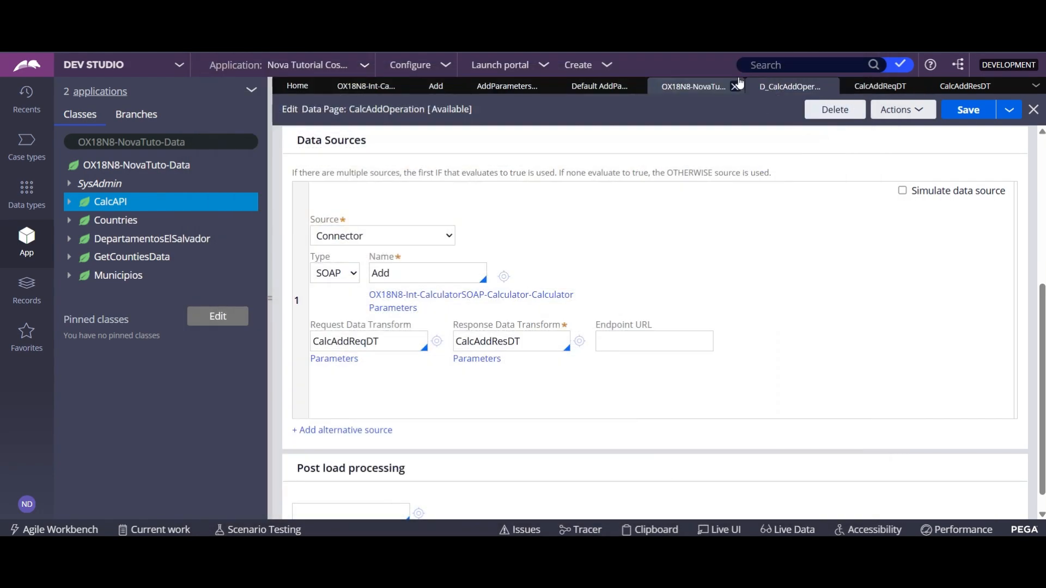
Clear the CalcAddOperation data page from the clipboard using the Flush All option.
{"action": "left_click", "coordinate": [962, 86]}
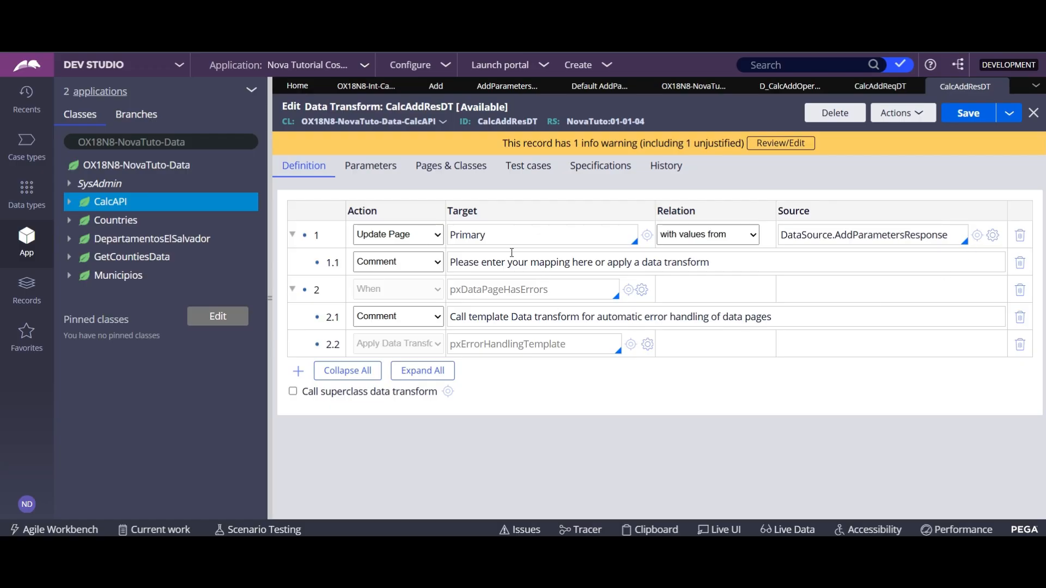
{"action": "left_click", "coordinate": [790, 86]}
{"action": "scroll", "coordinate": [431, 242], "scroll_direction": "up", "scroll_amount": 5}
{"action": "left_click", "coordinate": [472, 162]}
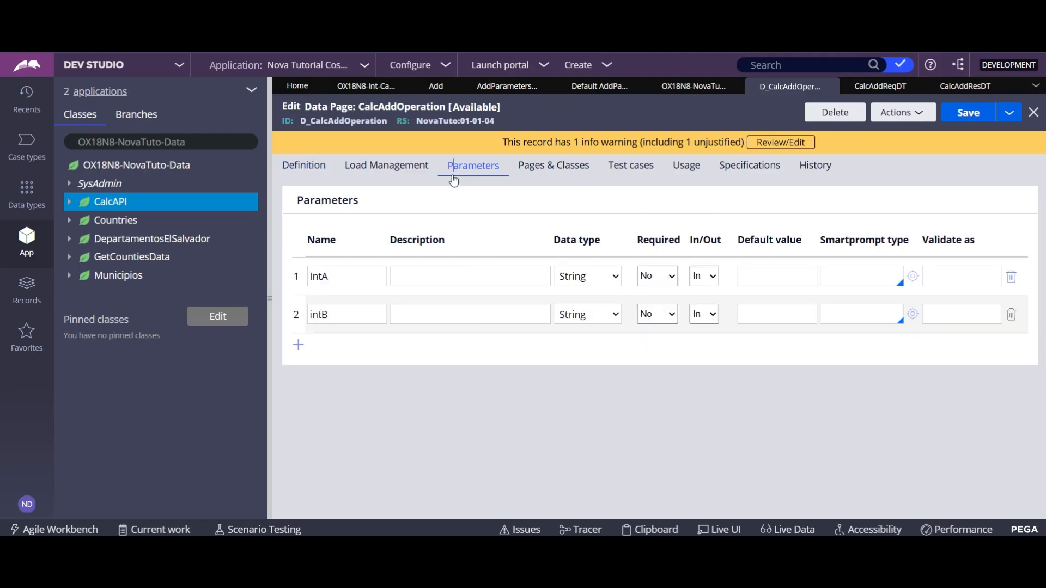
{"action": "left_click", "coordinate": [386, 162]}
{"action": "left_click", "coordinate": [341, 237]}
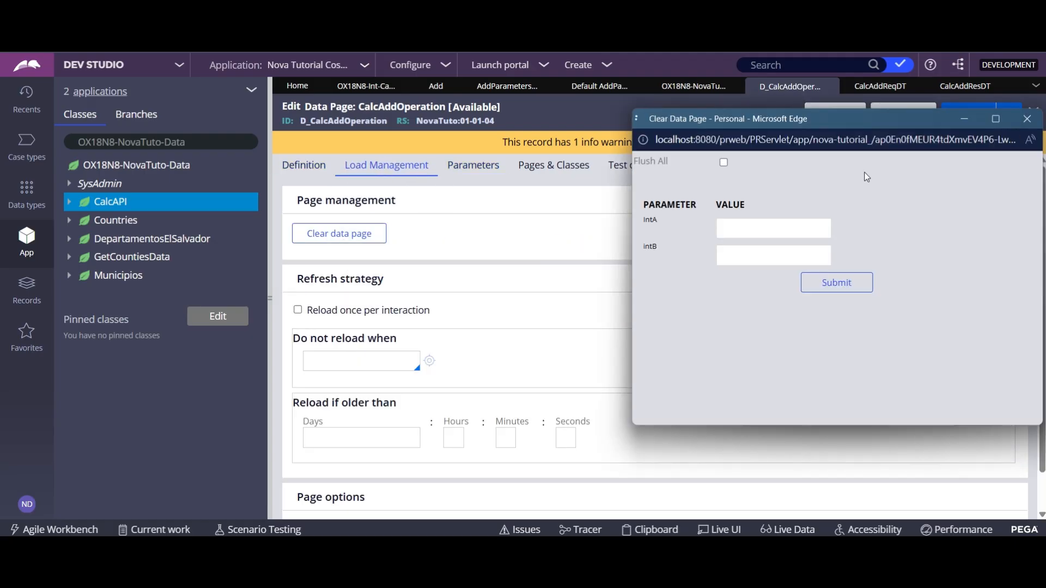
{"action": "left_click", "coordinate": [724, 162]}
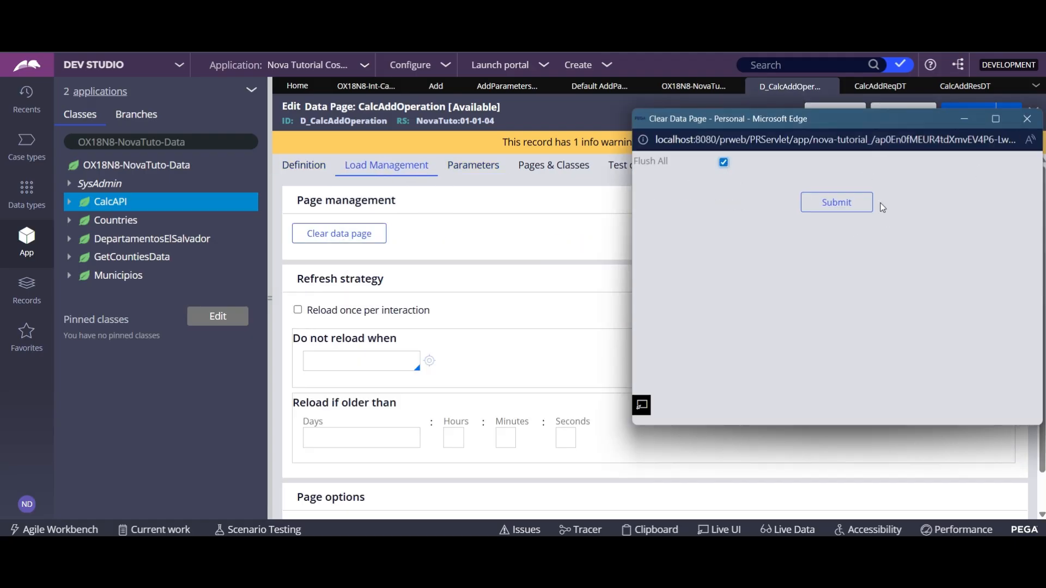
{"action": "left_click", "coordinate": [855, 202]}
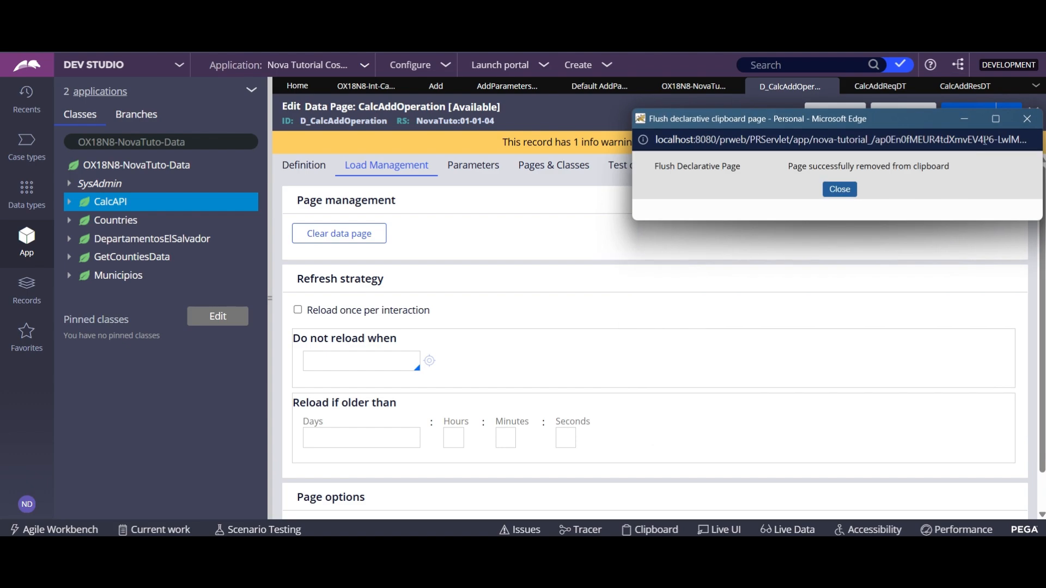
{"action": "left_click", "coordinate": [839, 191]}
Run the CalcAddOperation data page with IntA 4 and intB 4, flushing all its instances before execution.
{"action": "left_click", "coordinate": [901, 113]}
{"action": "left_click", "coordinate": [896, 134]}
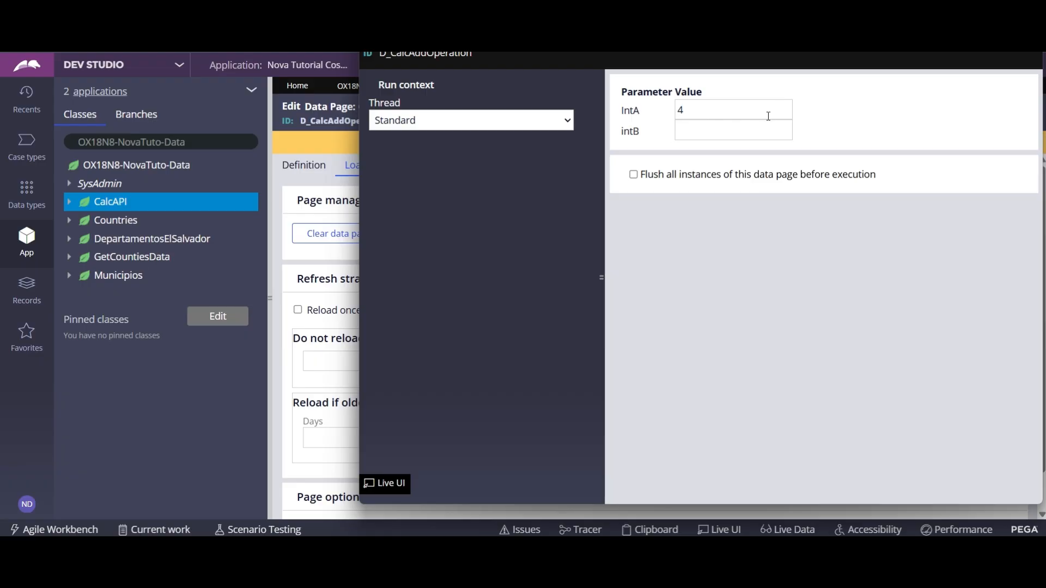
{"action": "type", "text": "4"}
{"action": "left_click", "coordinate": [633, 175]}
{"action": "left_click", "coordinate": [958, 68]}
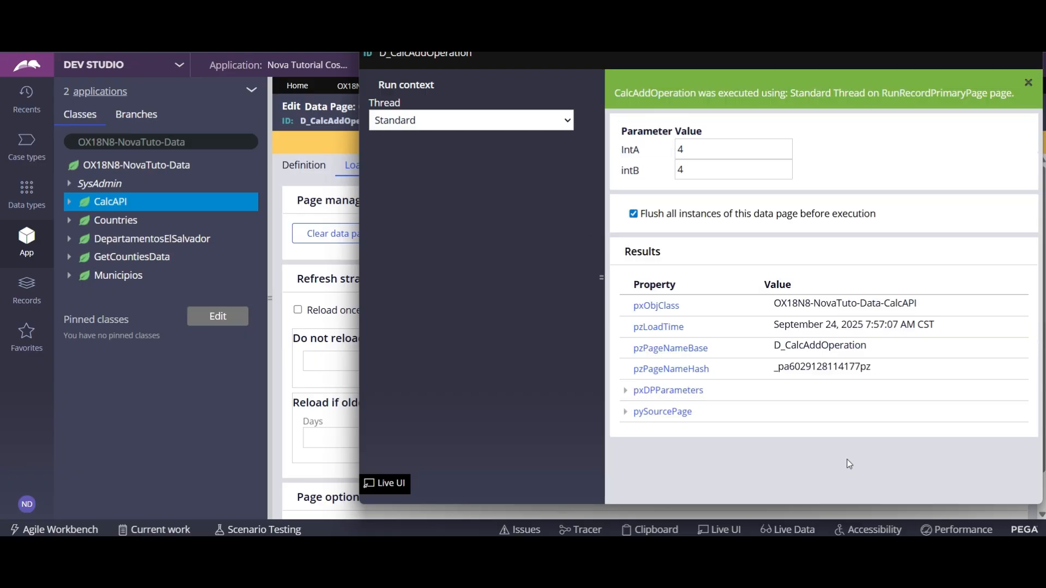
Expand pySourcePage and pxDPParameters in the results of the run with 4 and 4, and close the run window.
{"action": "left_click", "coordinate": [632, 412]}
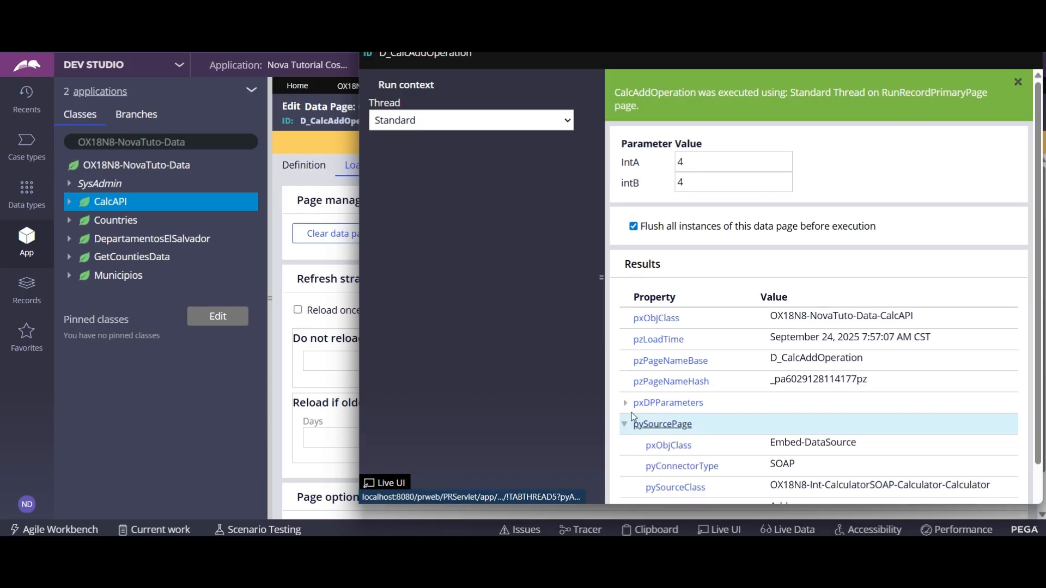
{"action": "left_click", "coordinate": [633, 347]}
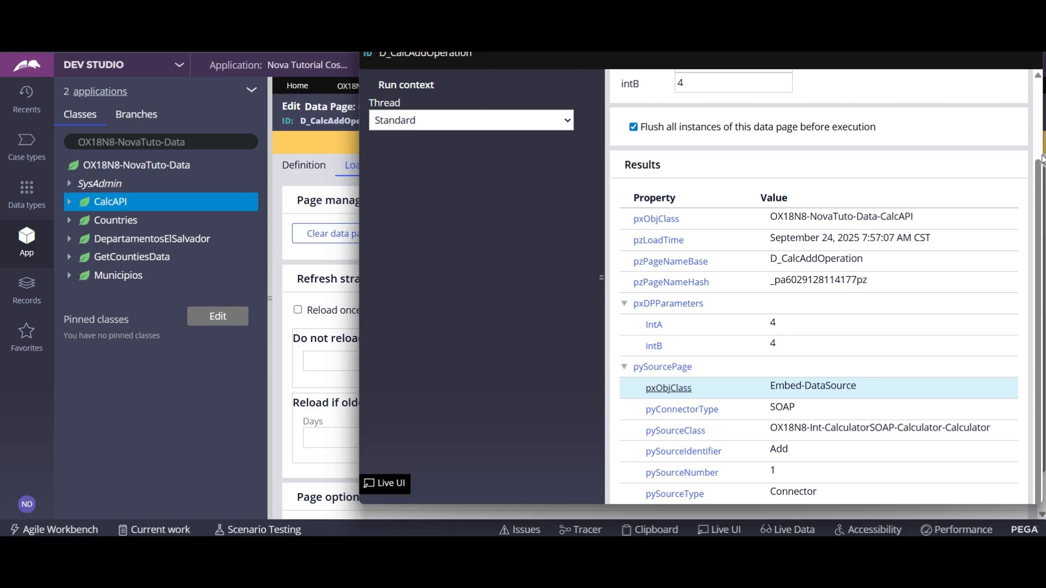
{"action": "key", "text": "alt+F4"}
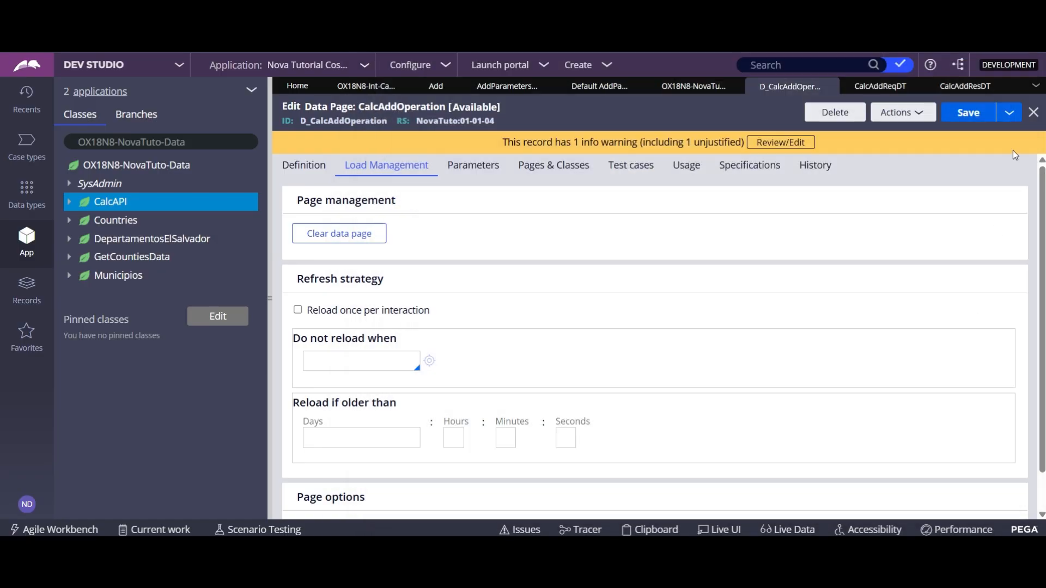
Add a Set action below the mapping comment under Update Page in the CalcAddResDT data transform, with .Results as target.
{"action": "left_click", "coordinate": [973, 86]}
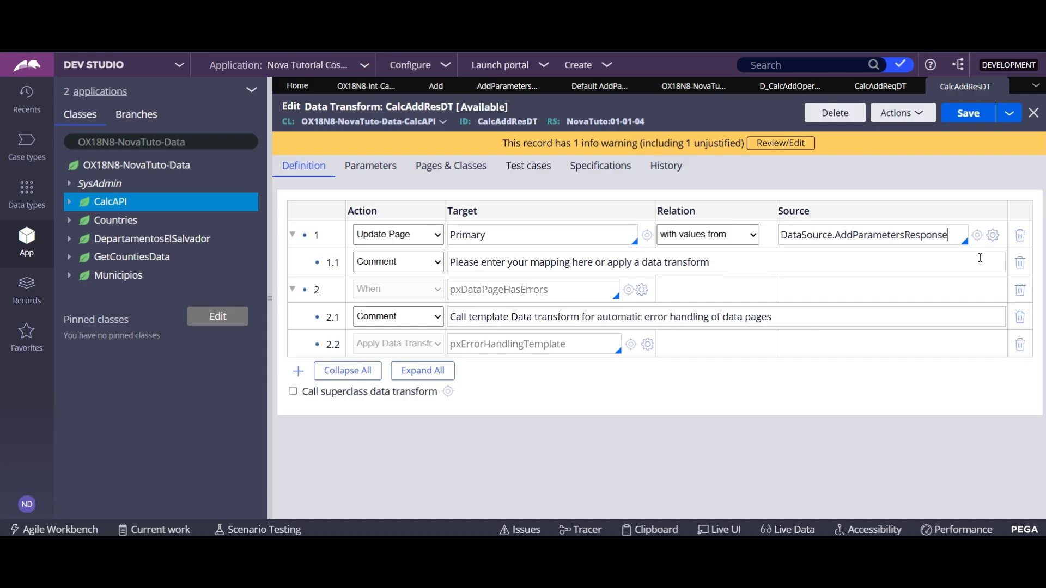
{"action": "left_click", "coordinate": [525, 262]}
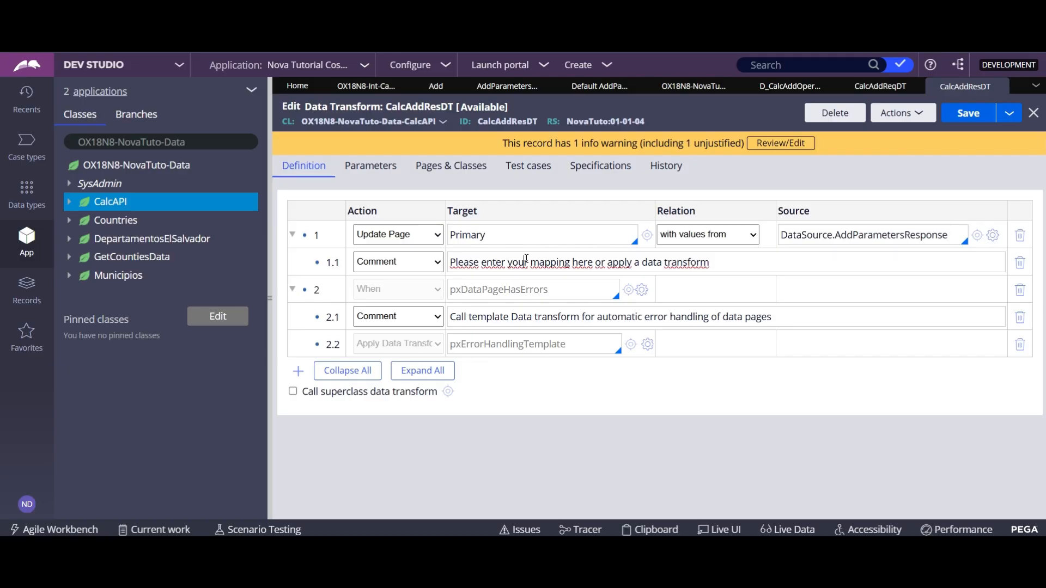
{"action": "key", "text": "Return"}
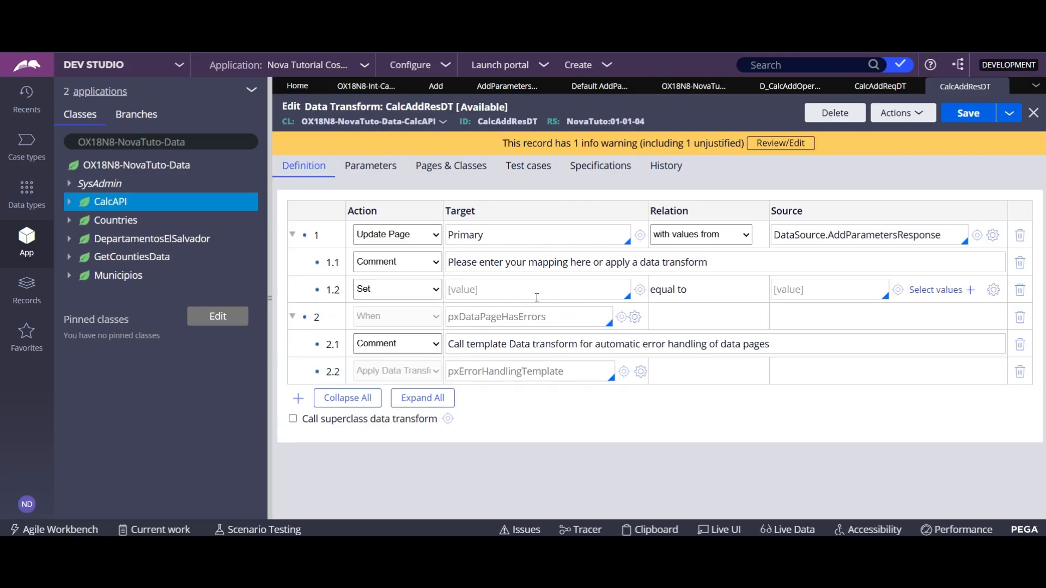
{"action": "left_click", "coordinate": [537, 294]}
{"action": "type", "text": ".Results"}
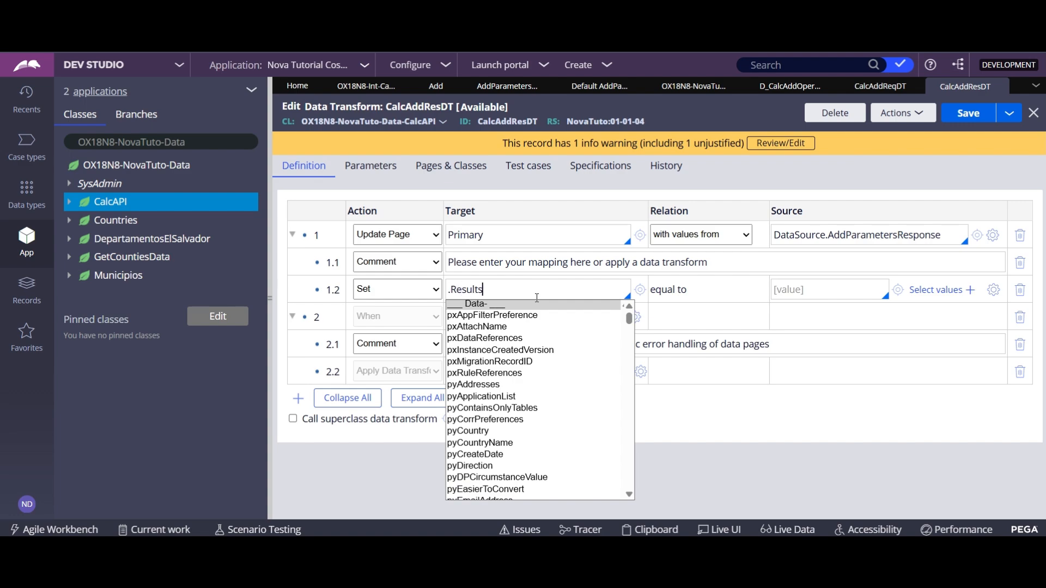
Create the Results property in the OX18N8-NovaTuto-Data-CalcAPI class with type Integer, save it and close its record.
{"action": "left_click", "coordinate": [640, 290]}
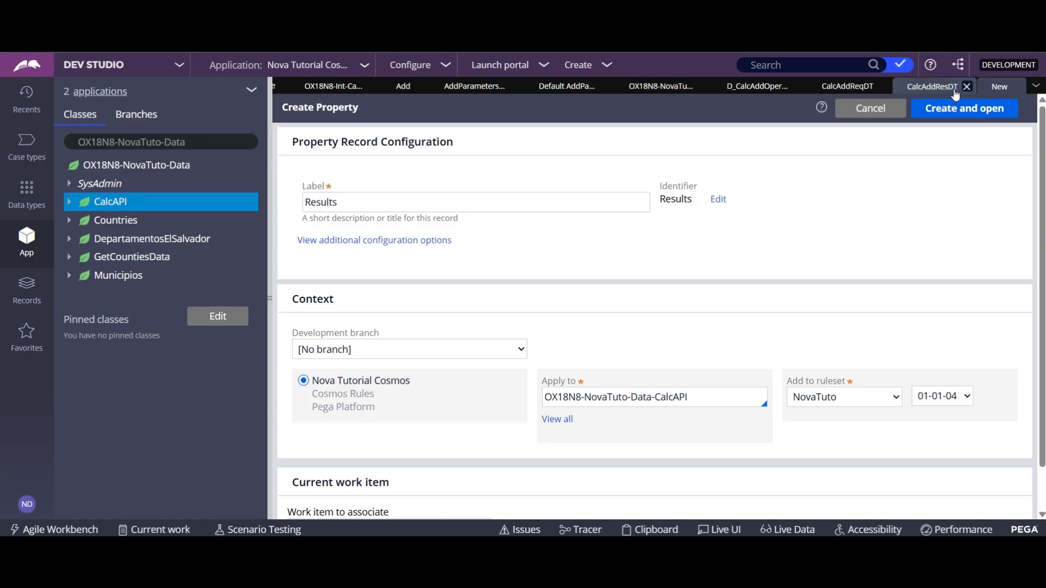
{"action": "left_click", "coordinate": [932, 86]}
{"action": "left_click", "coordinate": [1001, 86]}
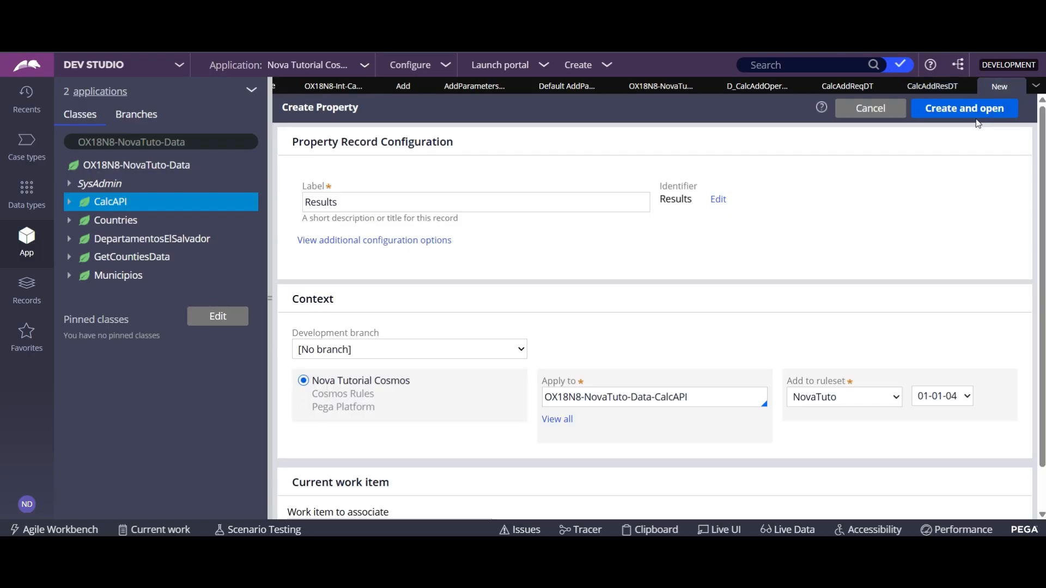
{"action": "left_click", "coordinate": [975, 108]}
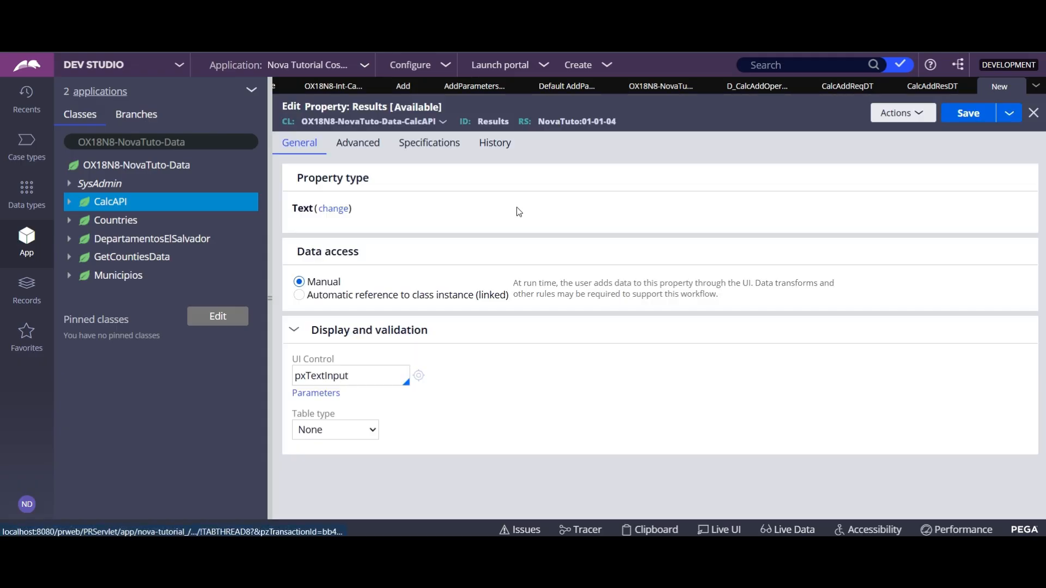
{"action": "left_click", "coordinate": [321, 214]}
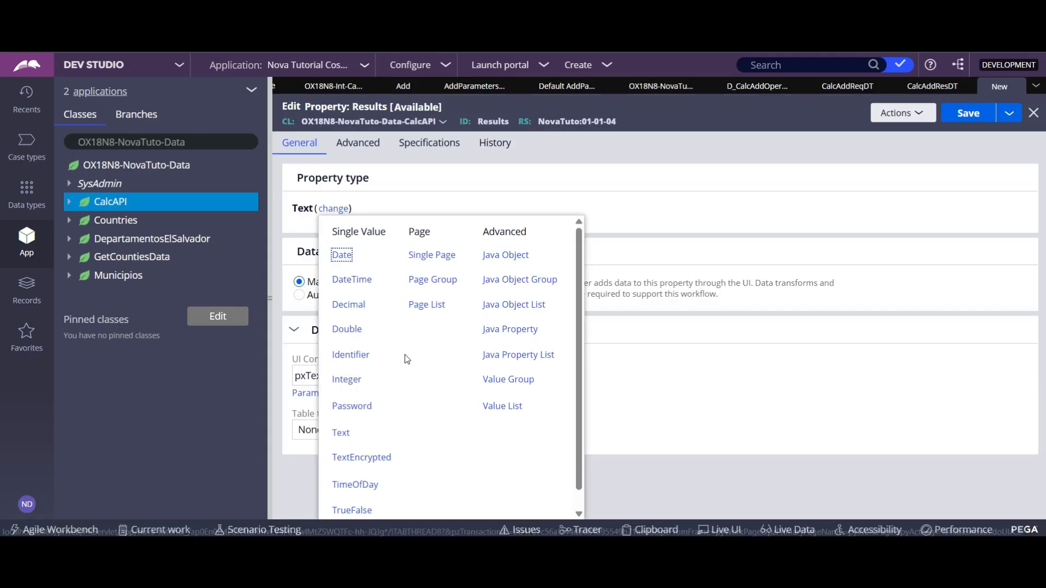
{"action": "left_click", "coordinate": [348, 380]}
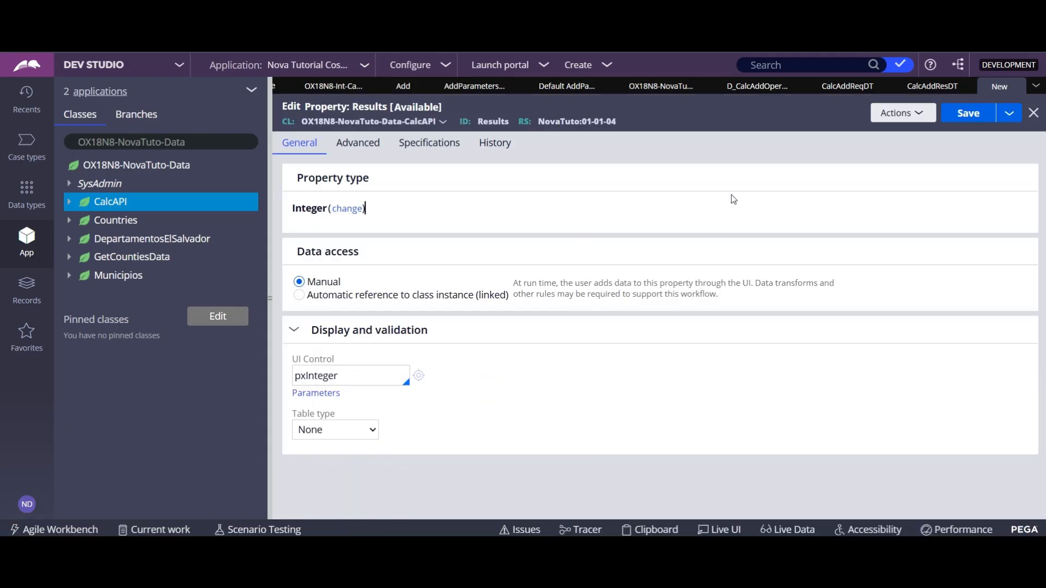
{"action": "left_click", "coordinate": [967, 117]}
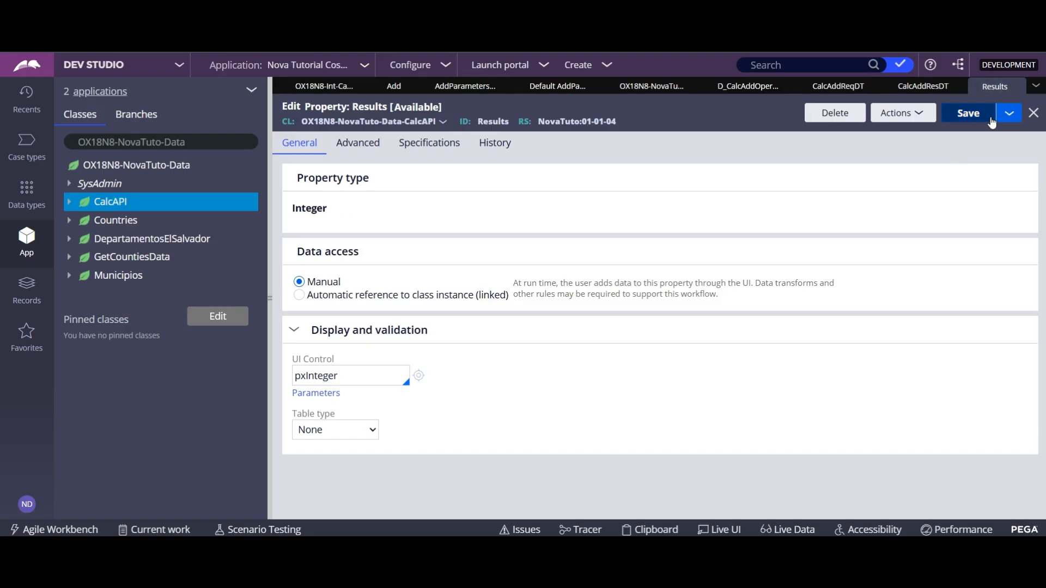
{"action": "left_click", "coordinate": [1016, 87]}
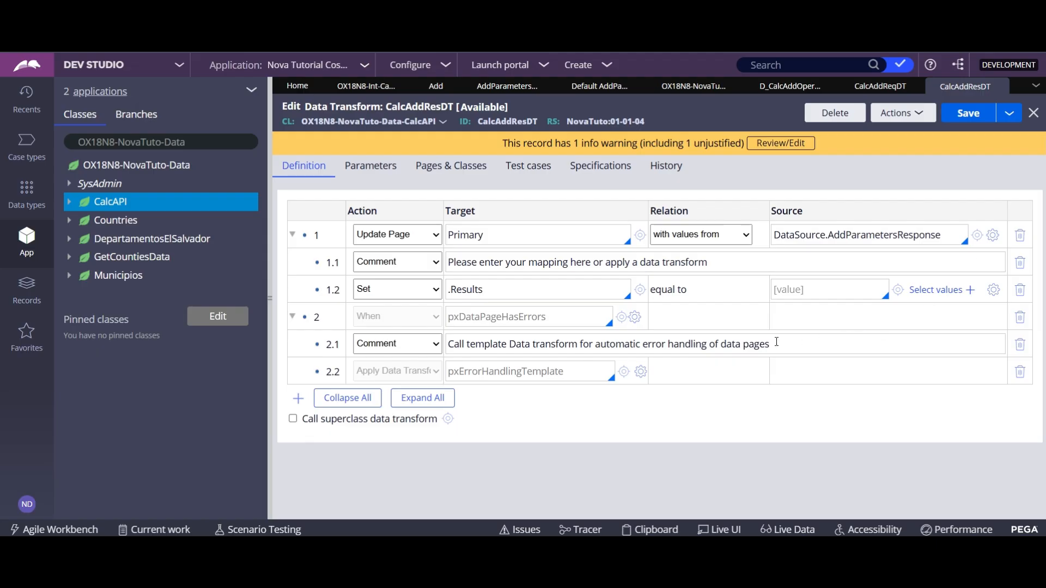
Set the source of the .Results row to .AddResult and save the CalcAddResDT data transform.
{"action": "left_click", "coordinate": [829, 298]}
{"action": "mouse_move", "coordinate": [510, 549]}
{"action": "type", "text": "."}
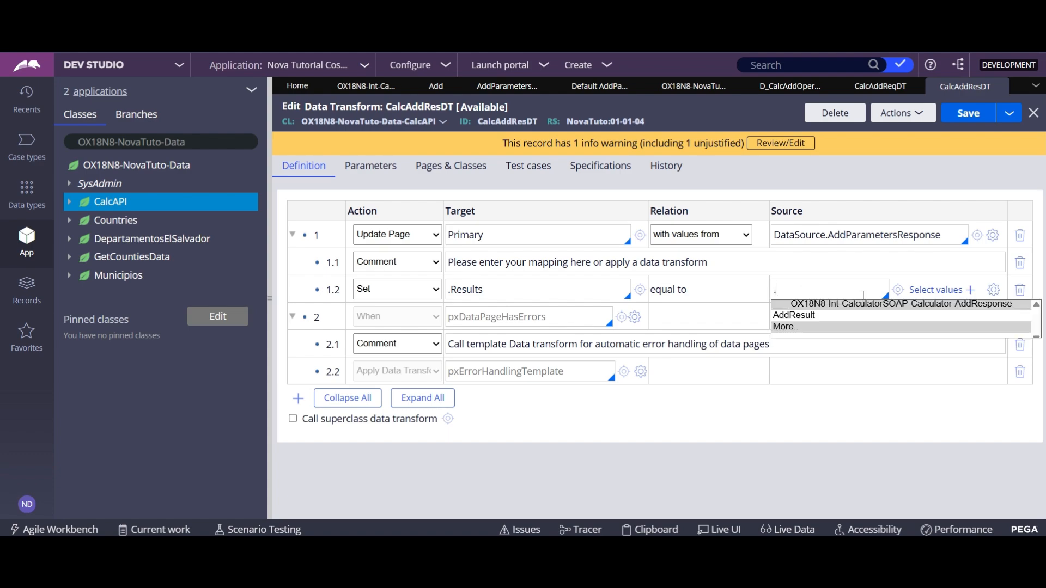
{"action": "left_click", "coordinate": [794, 315]}
{"action": "left_click", "coordinate": [970, 114]}
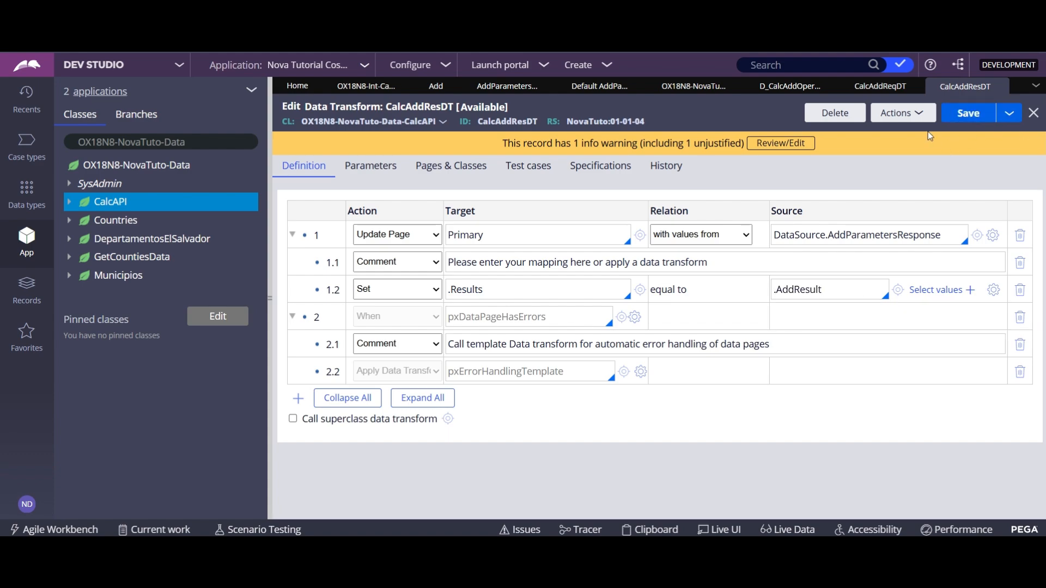
Run the CalcAddOperation data page with IntA 2 and intB 2, flushing all its instances before execution.
{"action": "left_click", "coordinate": [789, 86]}
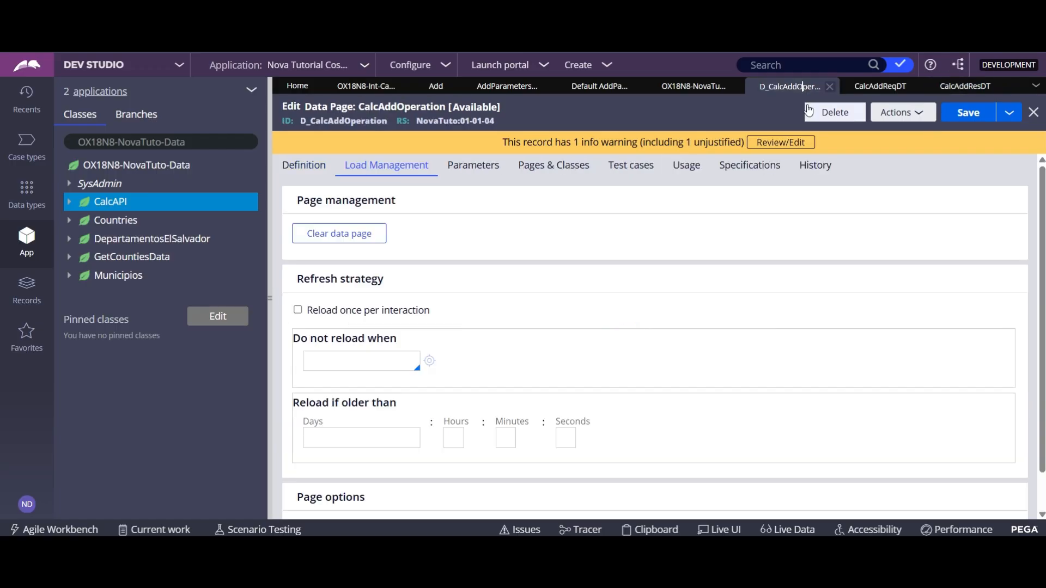
{"action": "left_click", "coordinate": [893, 116]}
{"action": "left_click", "coordinate": [889, 142]}
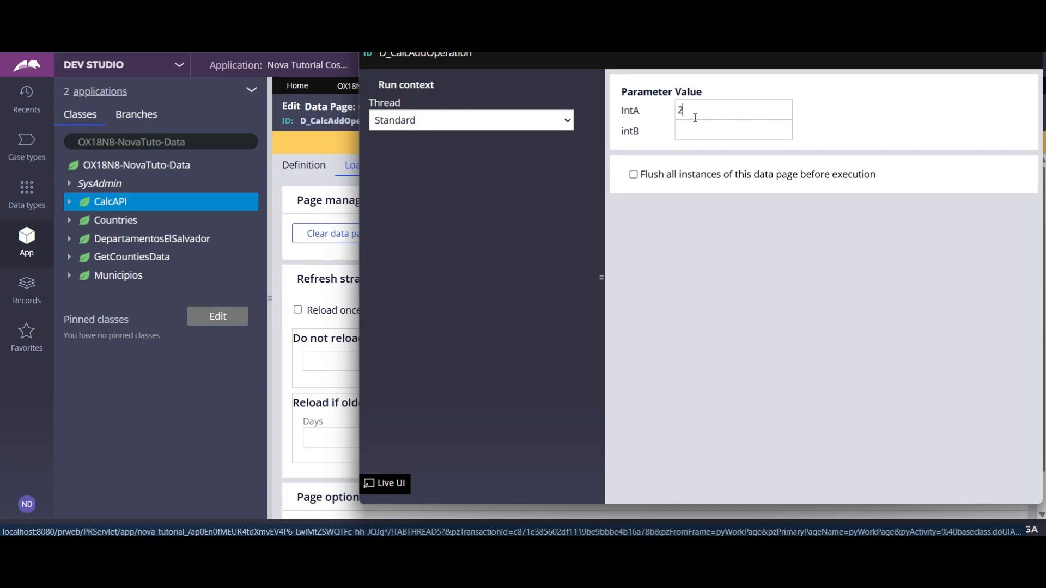
{"action": "type", "text": "2"}
{"action": "left_click", "coordinate": [634, 175]}
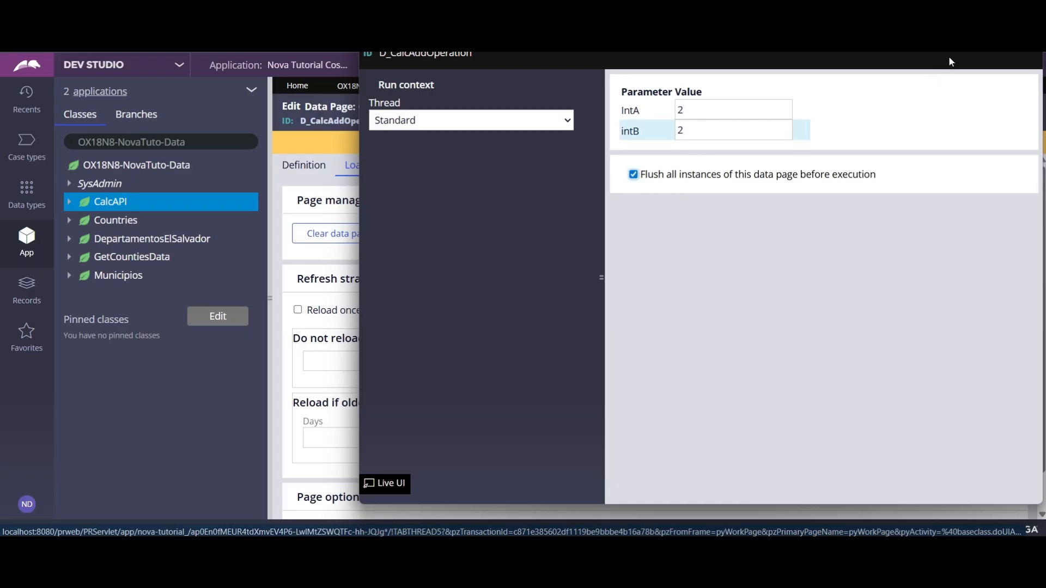
{"action": "left_click", "coordinate": [991, 45]}
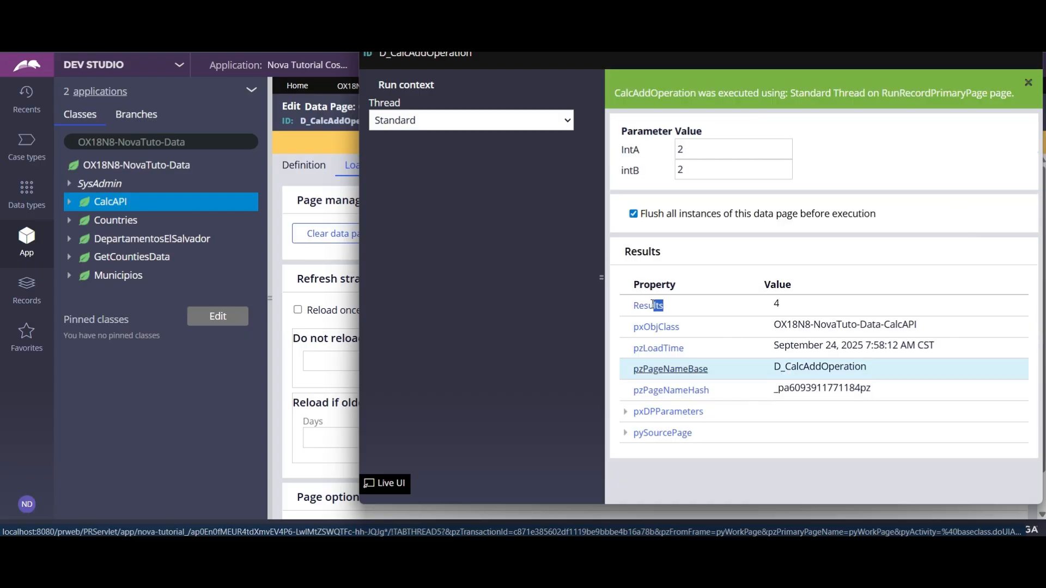
Examine the Results property in the output of the run with 2 and 2, and close the run window.
{"action": "left_click_drag", "start_coordinate": [710, 294], "coordinate": [648, 304]}
{"action": "left_click", "coordinate": [962, 236]}
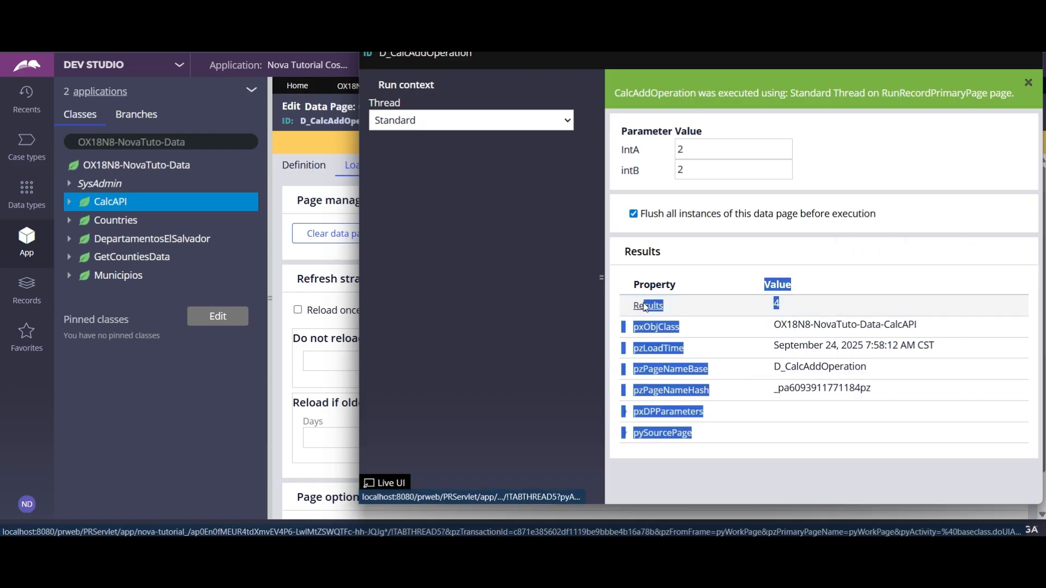
{"action": "left_click", "coordinate": [849, 493]}
{"action": "left_click", "coordinate": [1029, 14]}
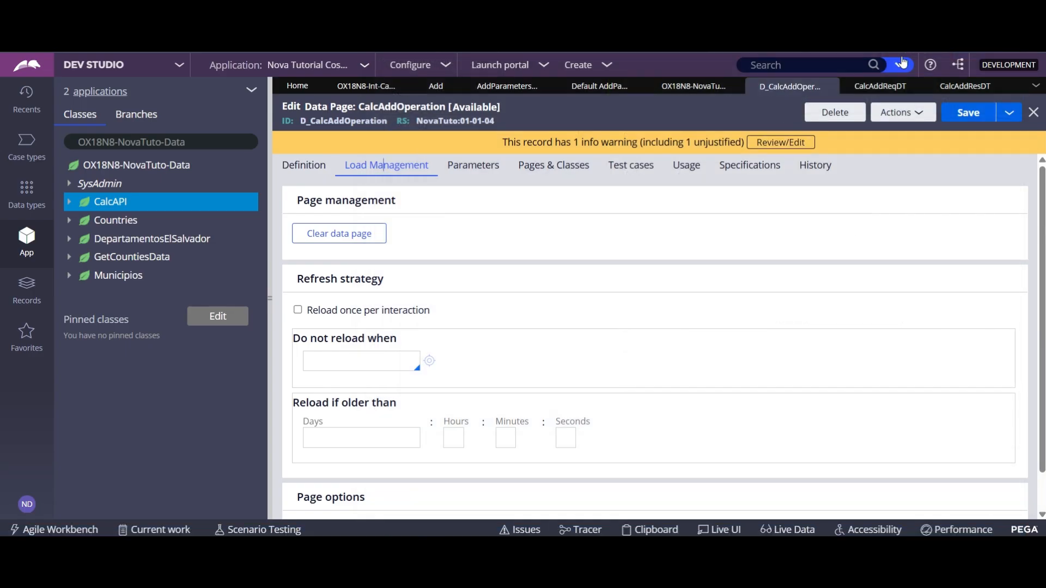
Run the CalcAddOperation data page with IntA 9 and intB 1 while Tracer is open, keeping the flush of all instances enabled.
{"action": "scroll", "coordinate": [812, 458], "scroll_direction": "down", "scroll_amount": 1}
{"action": "scroll", "coordinate": [797, 452], "scroll_direction": "up", "scroll_amount": 1}
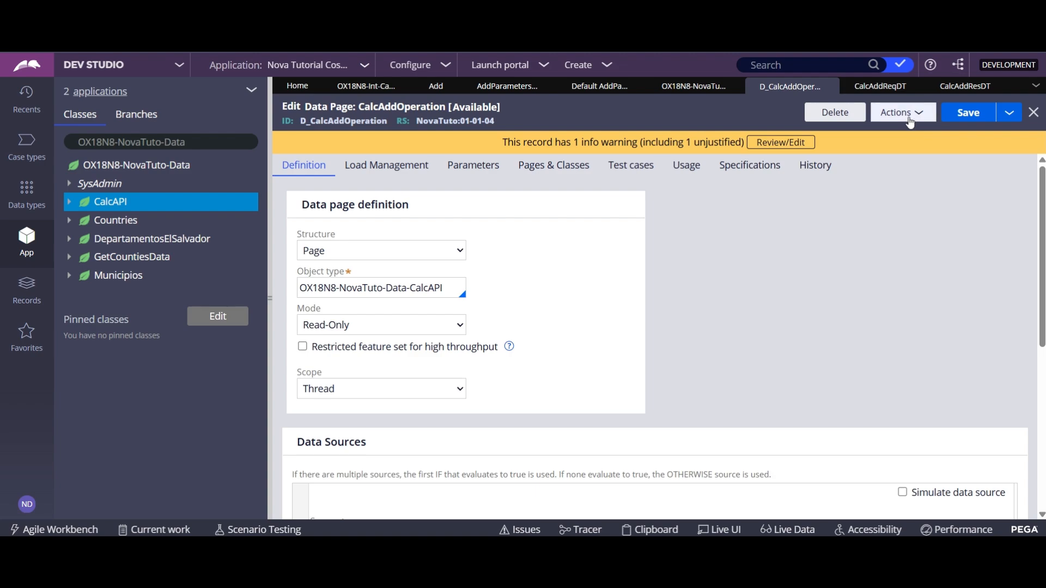
{"action": "left_click", "coordinate": [897, 113]}
{"action": "left_click", "coordinate": [904, 133]}
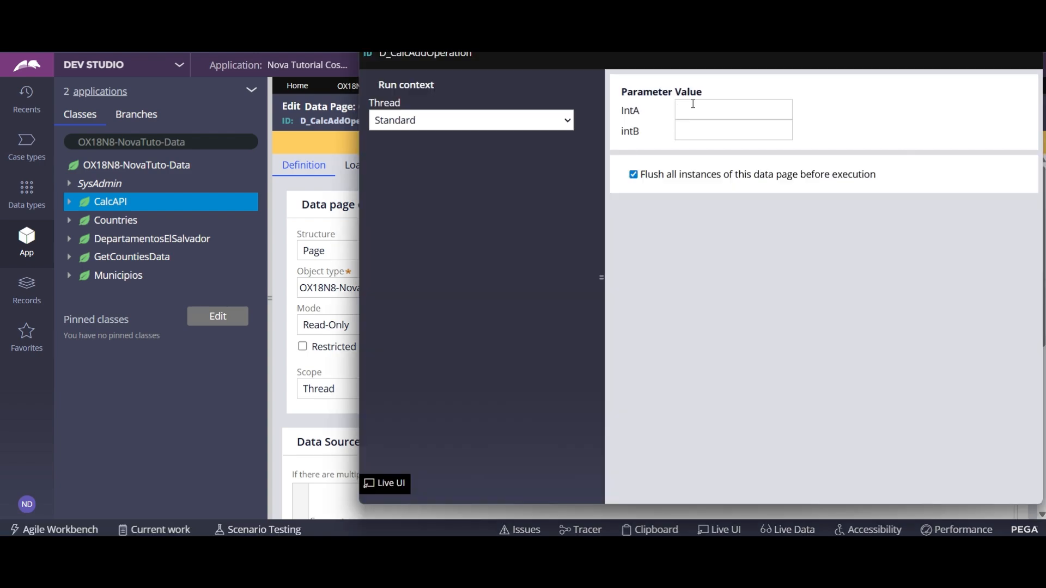
{"action": "type", "text": "9"}
{"action": "left_click", "coordinate": [688, 130]}
{"action": "type", "text": "1"}
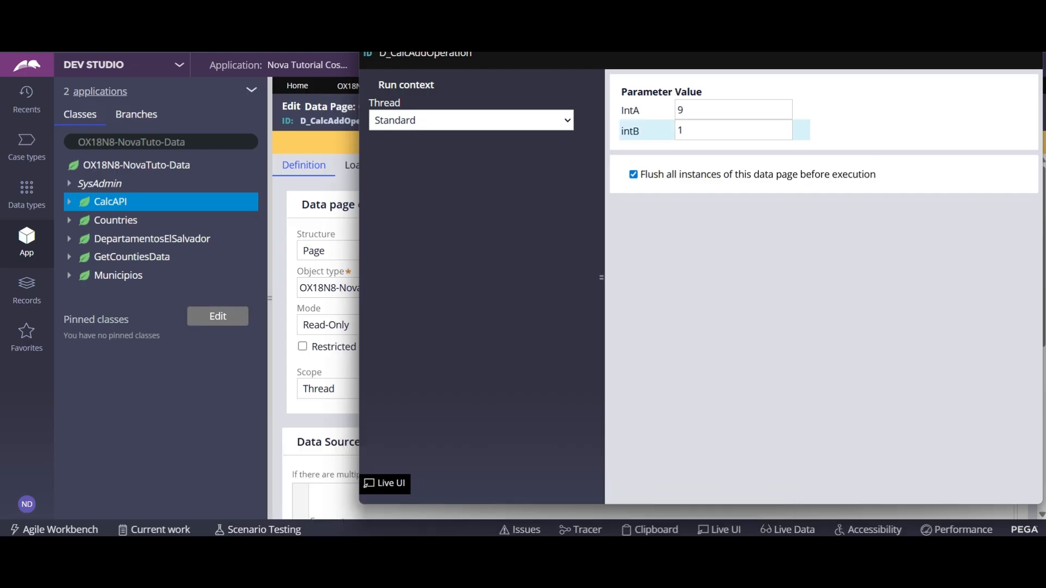
{"action": "left_click", "coordinate": [951, 56]}
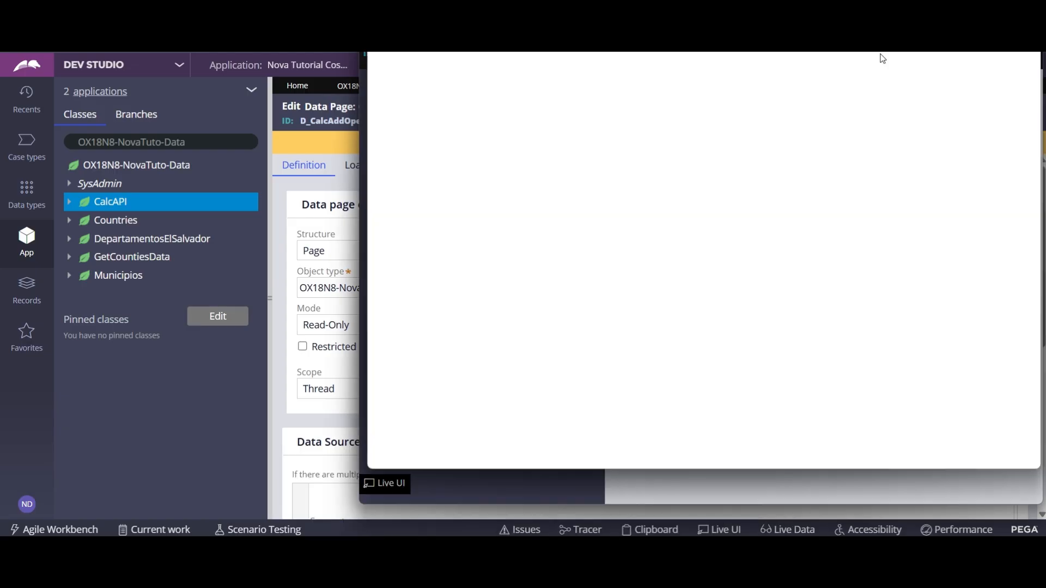
{"action": "mouse_move", "coordinate": [723, 1]}
{"action": "left_mouse_down"}
{"action": "mouse_move", "coordinate": [421, 218]}
{"action": "mouse_move", "coordinate": [287, 127]}
{"action": "left_mouse_up"}
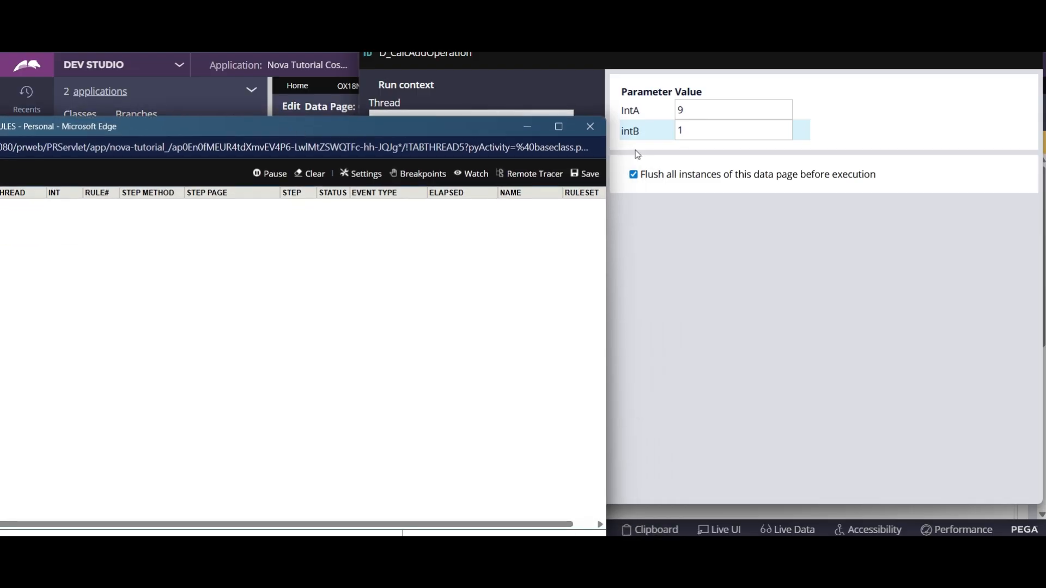
{"action": "left_click", "coordinate": [976, 54]}
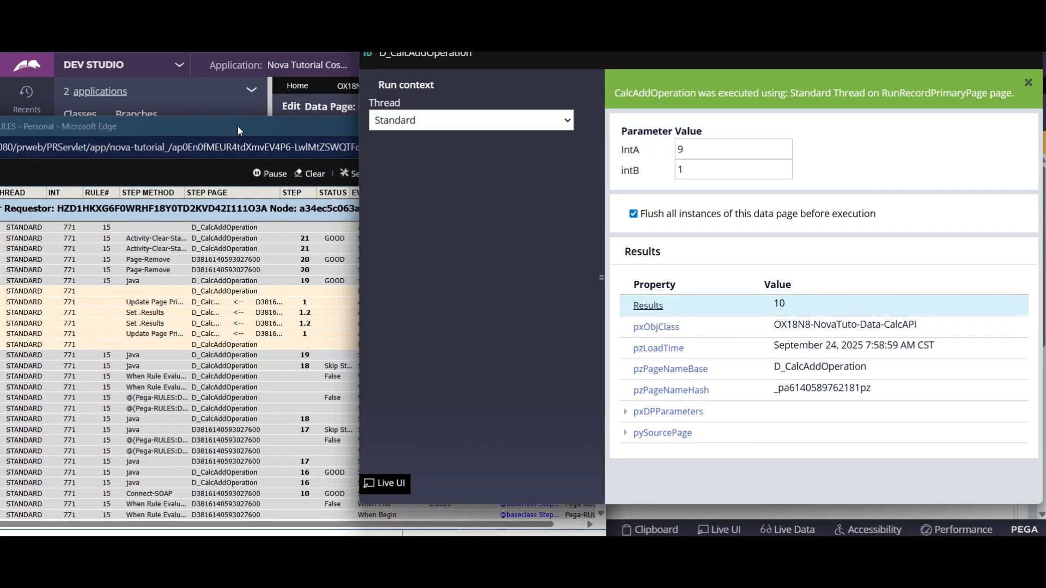
Pause the trace, review the request and response data transform and Connect-SOAP events of the run, and close Tracer.
{"action": "left_click_drag", "start_coordinate": [237, 126], "coordinate": [539, 88]}
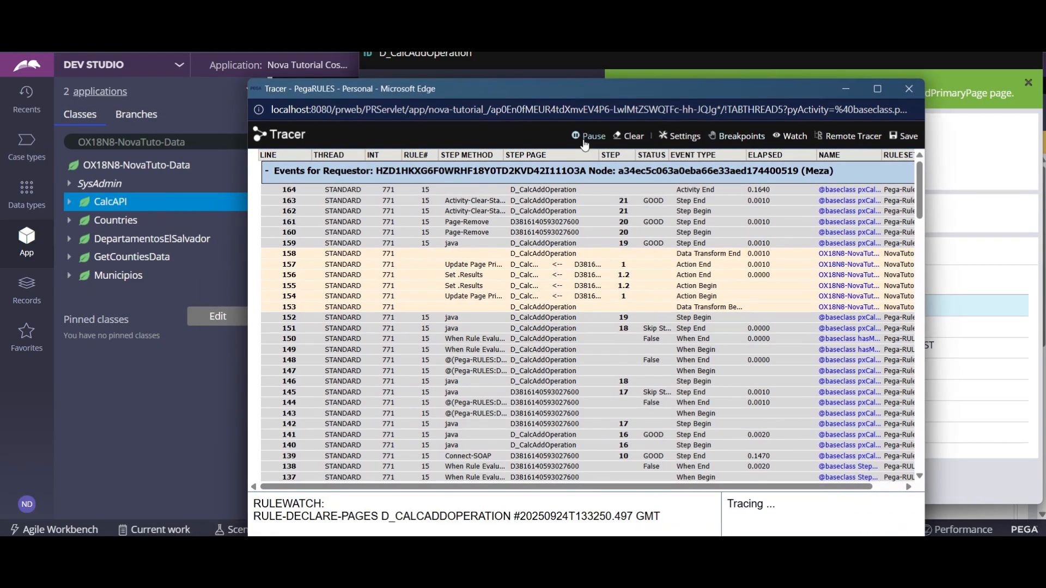
{"action": "left_click", "coordinate": [589, 136]}
{"action": "scroll", "coordinate": [588, 376], "scroll_direction": "down", "scroll_amount": 5}
{"action": "scroll", "coordinate": [587, 376], "scroll_direction": "down", "scroll_amount": 15}
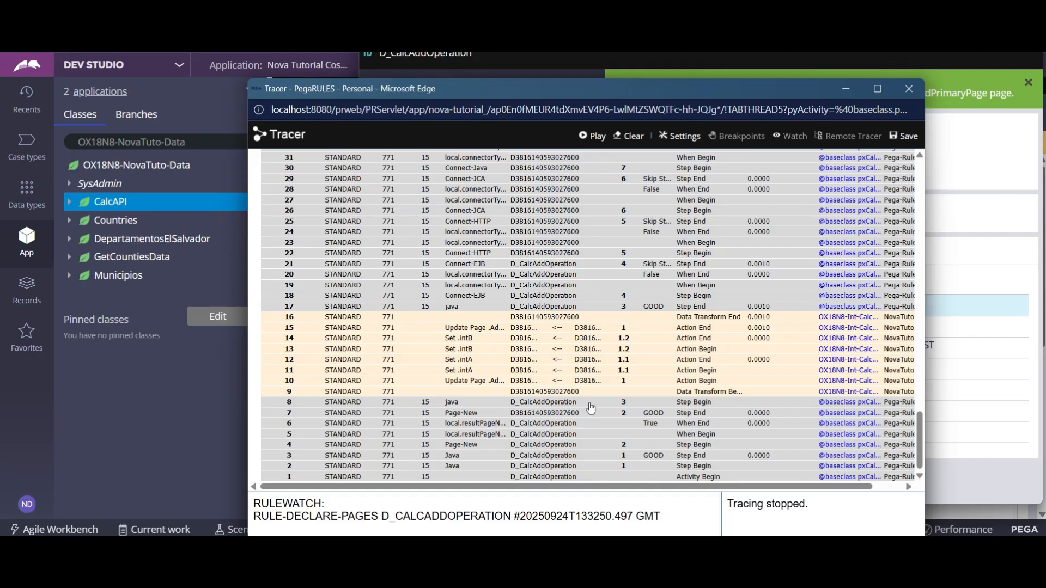
{"action": "scroll", "coordinate": [615, 405], "scroll_direction": "up", "scroll_amount": 2}
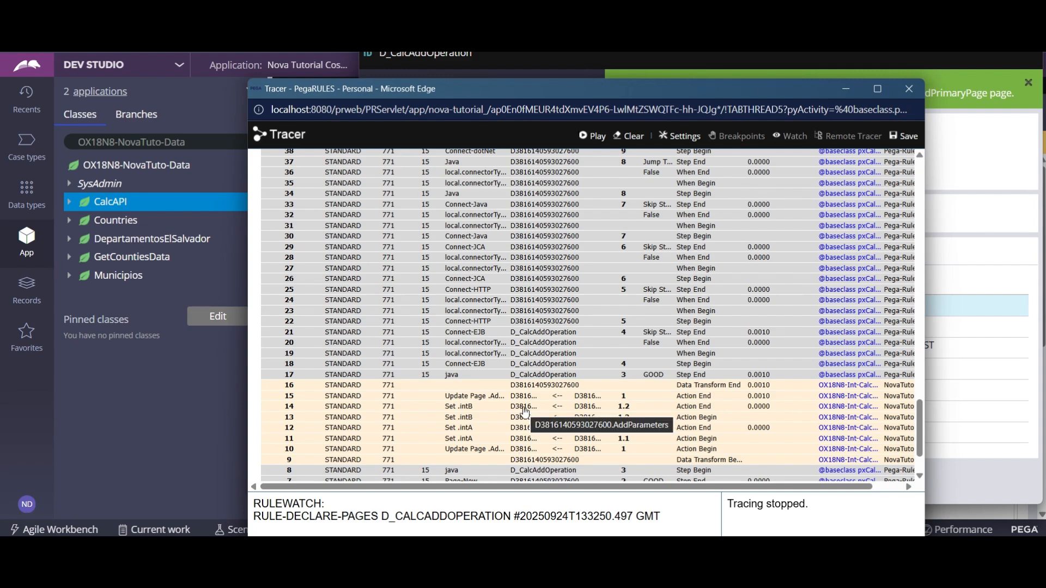
{"action": "scroll", "coordinate": [524, 413], "scroll_direction": "up", "scroll_amount": 3}
{"action": "scroll", "coordinate": [534, 358], "scroll_direction": "up", "scroll_amount": 3}
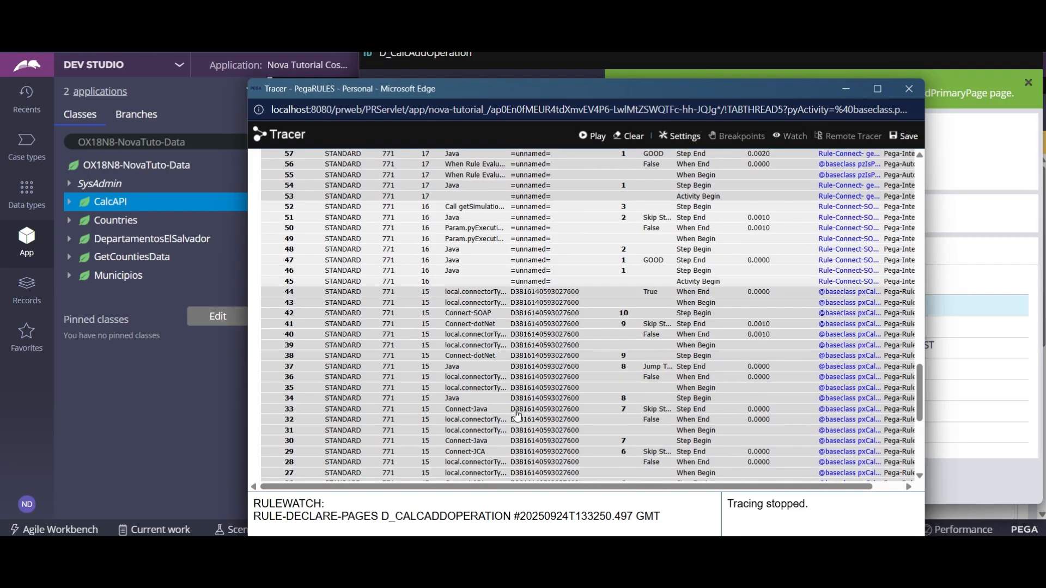
{"action": "scroll", "coordinate": [507, 416], "scroll_direction": "up", "scroll_amount": 10}
{"action": "scroll", "coordinate": [533, 417], "scroll_direction": "up", "scroll_amount": 15}
{"action": "scroll", "coordinate": [532, 416], "scroll_direction": "up", "scroll_amount": 3}
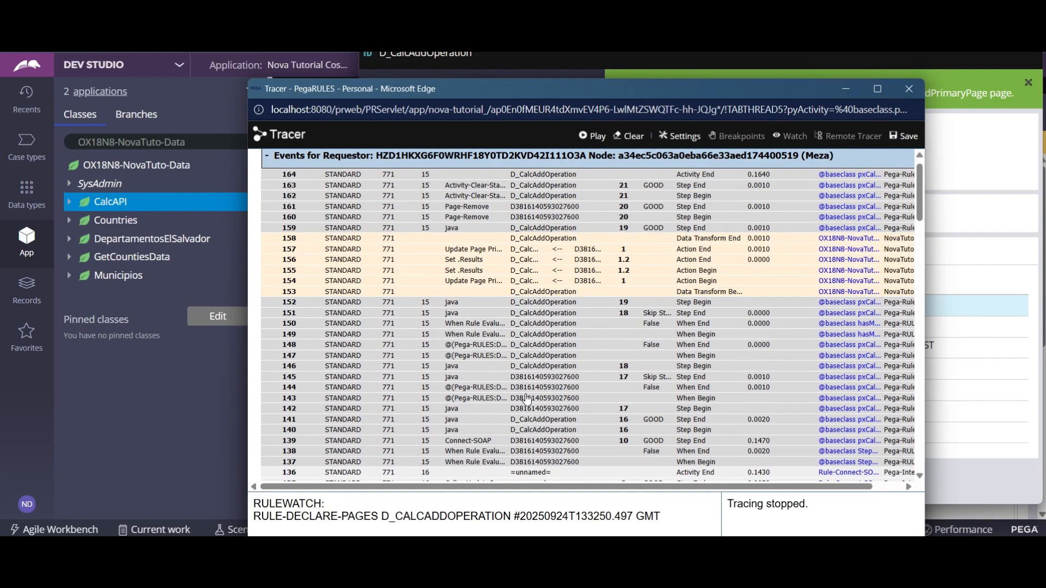
{"action": "scroll", "coordinate": [527, 399], "scroll_direction": "up", "scroll_amount": 1}
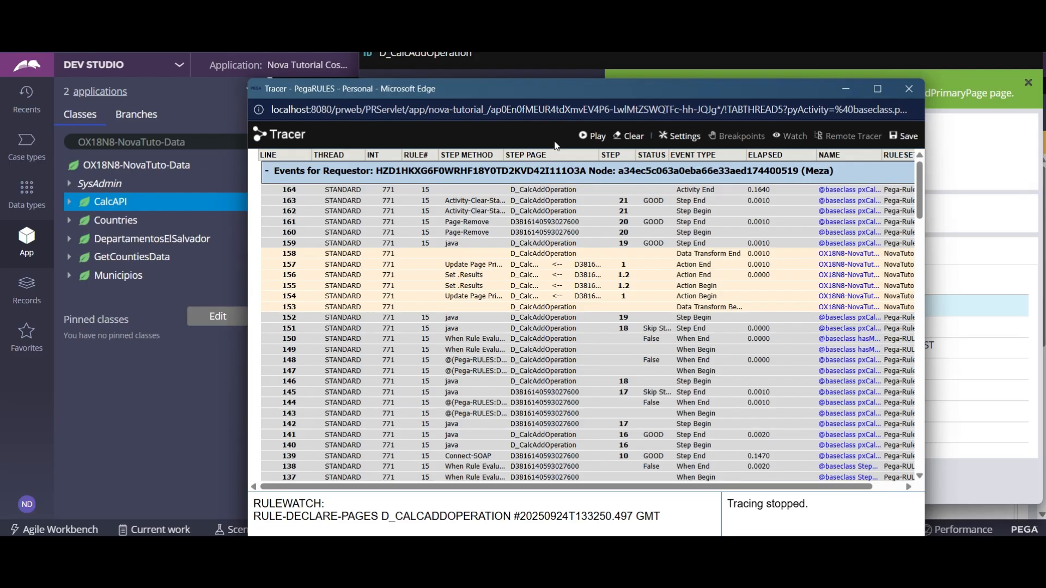
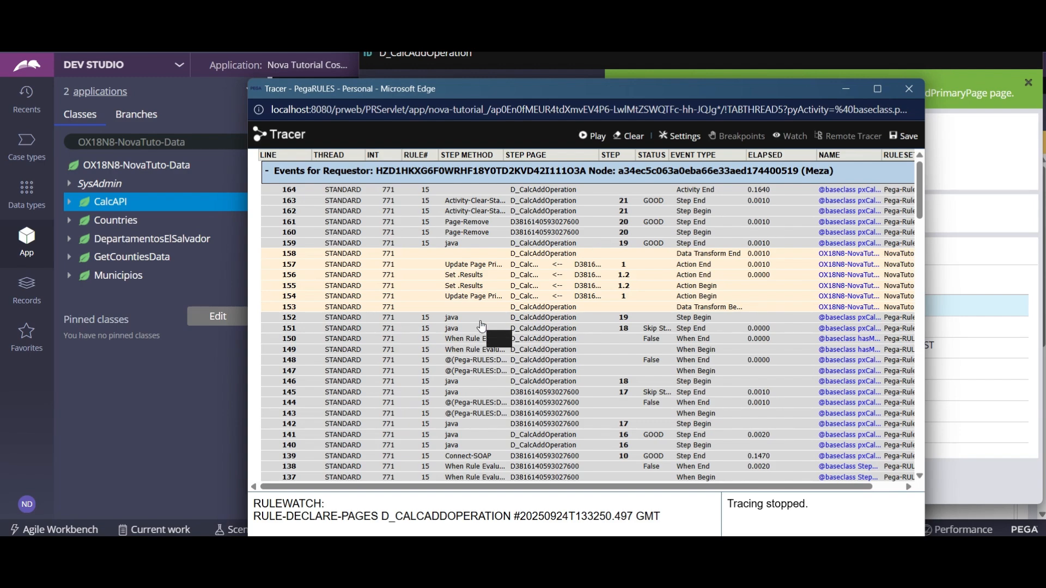
{"action": "scroll", "coordinate": [481, 327], "scroll_direction": "down", "scroll_amount": 20}
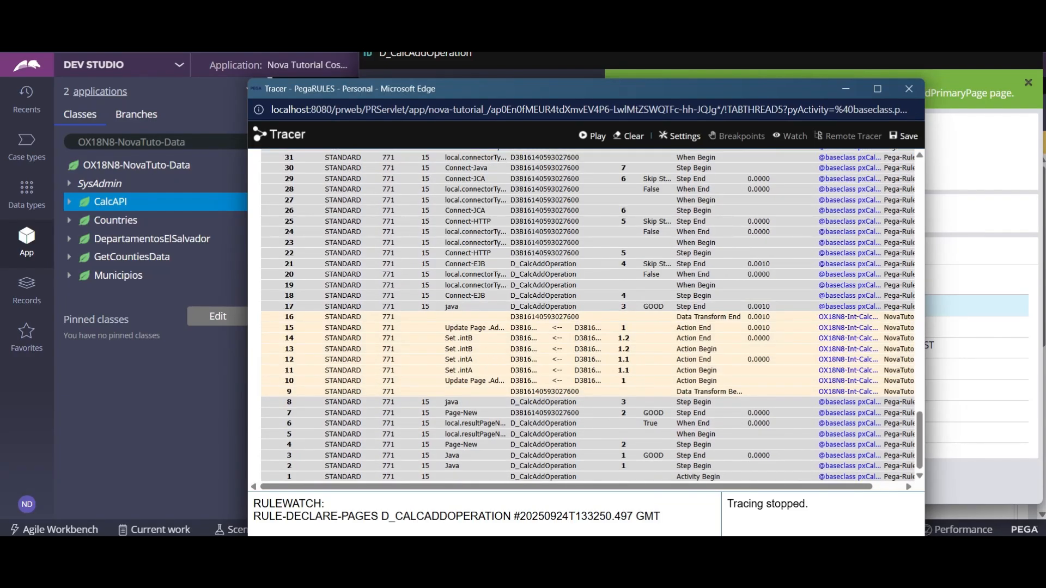
{"action": "left_click", "coordinate": [915, 93]}
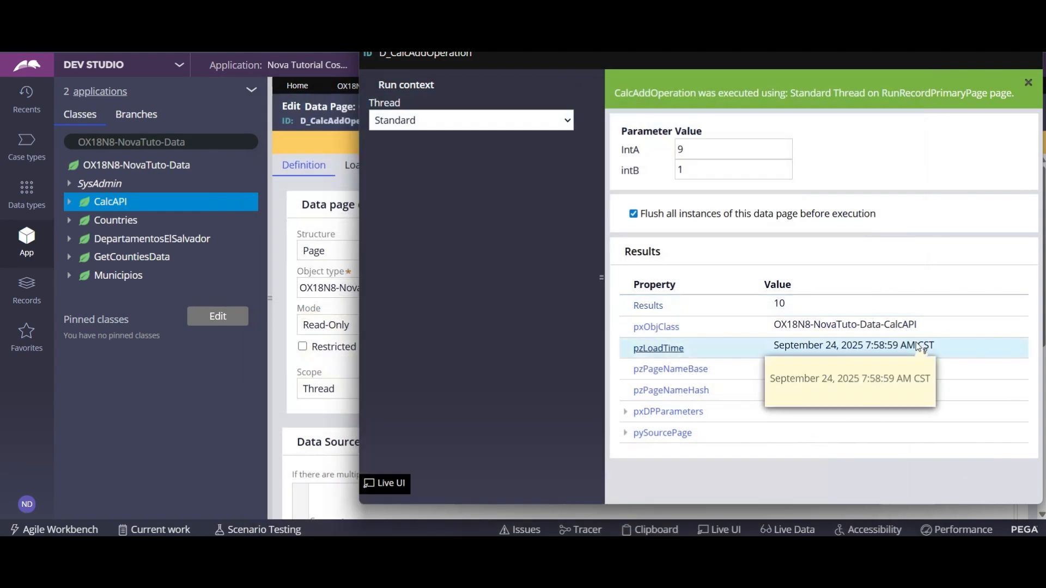